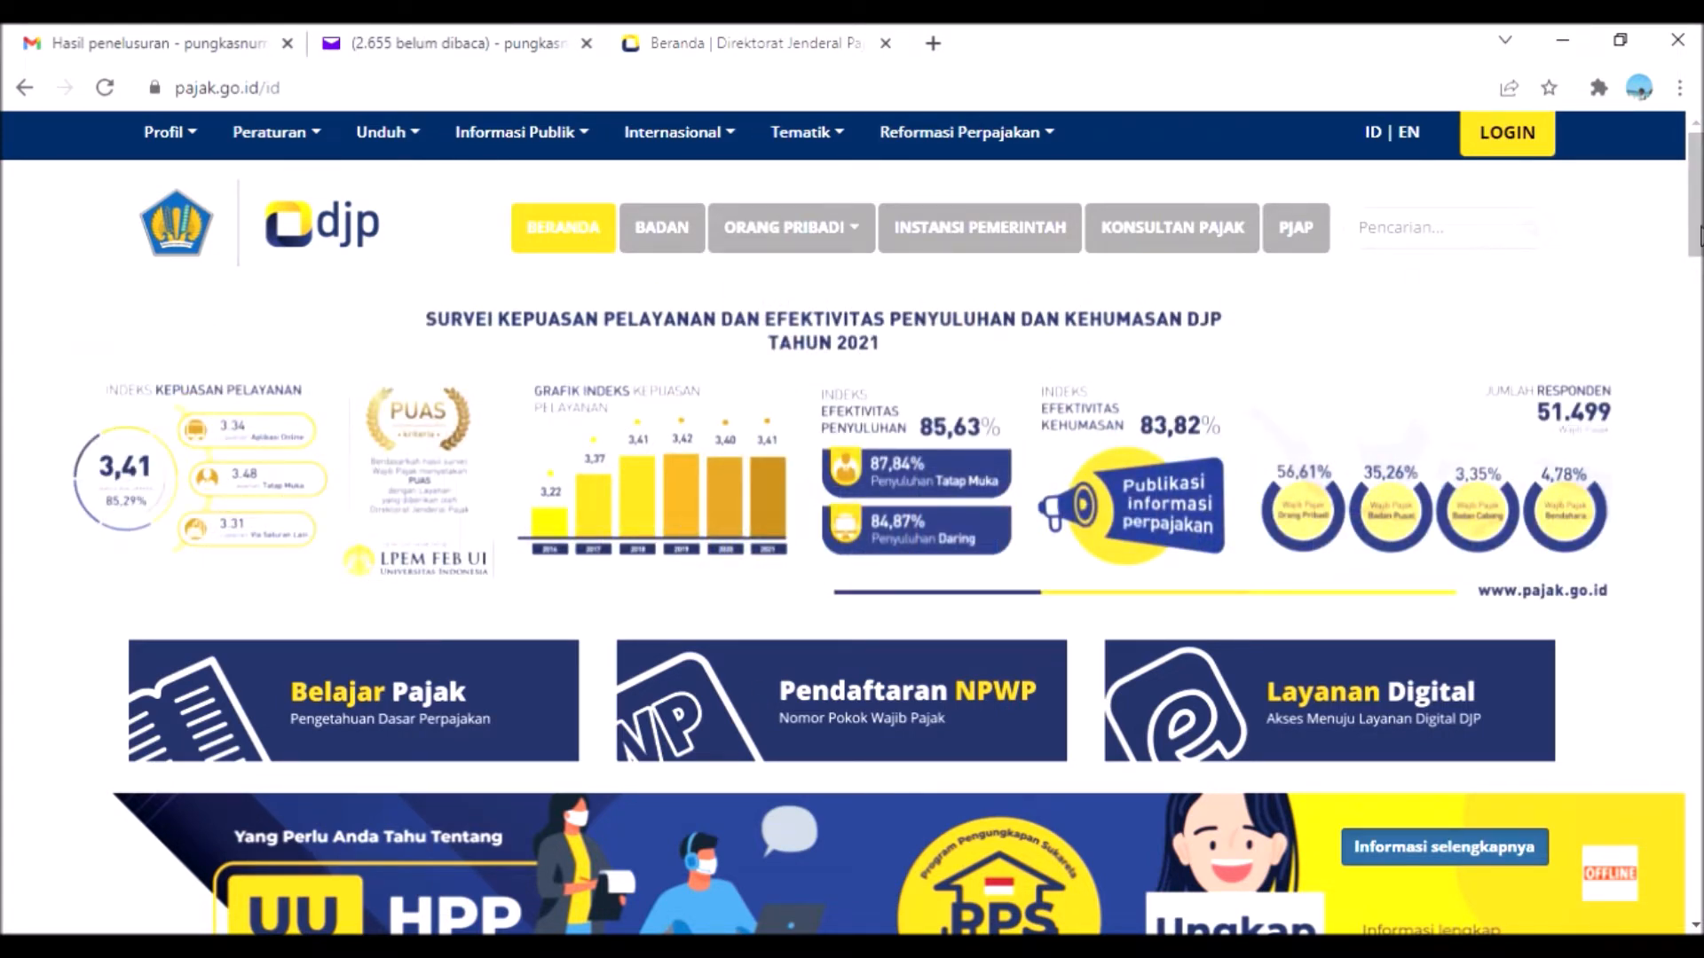
Step: Open the DJP online login page through Layanan Digital and dismiss the announcement pop-up
{"action": "scroll", "coordinate": [1695, 244], "scroll_direction": "down", "scroll_amount": 1}
{"action": "scroll", "coordinate": [1695, 244], "scroll_direction": "down", "scroll_amount": 4}
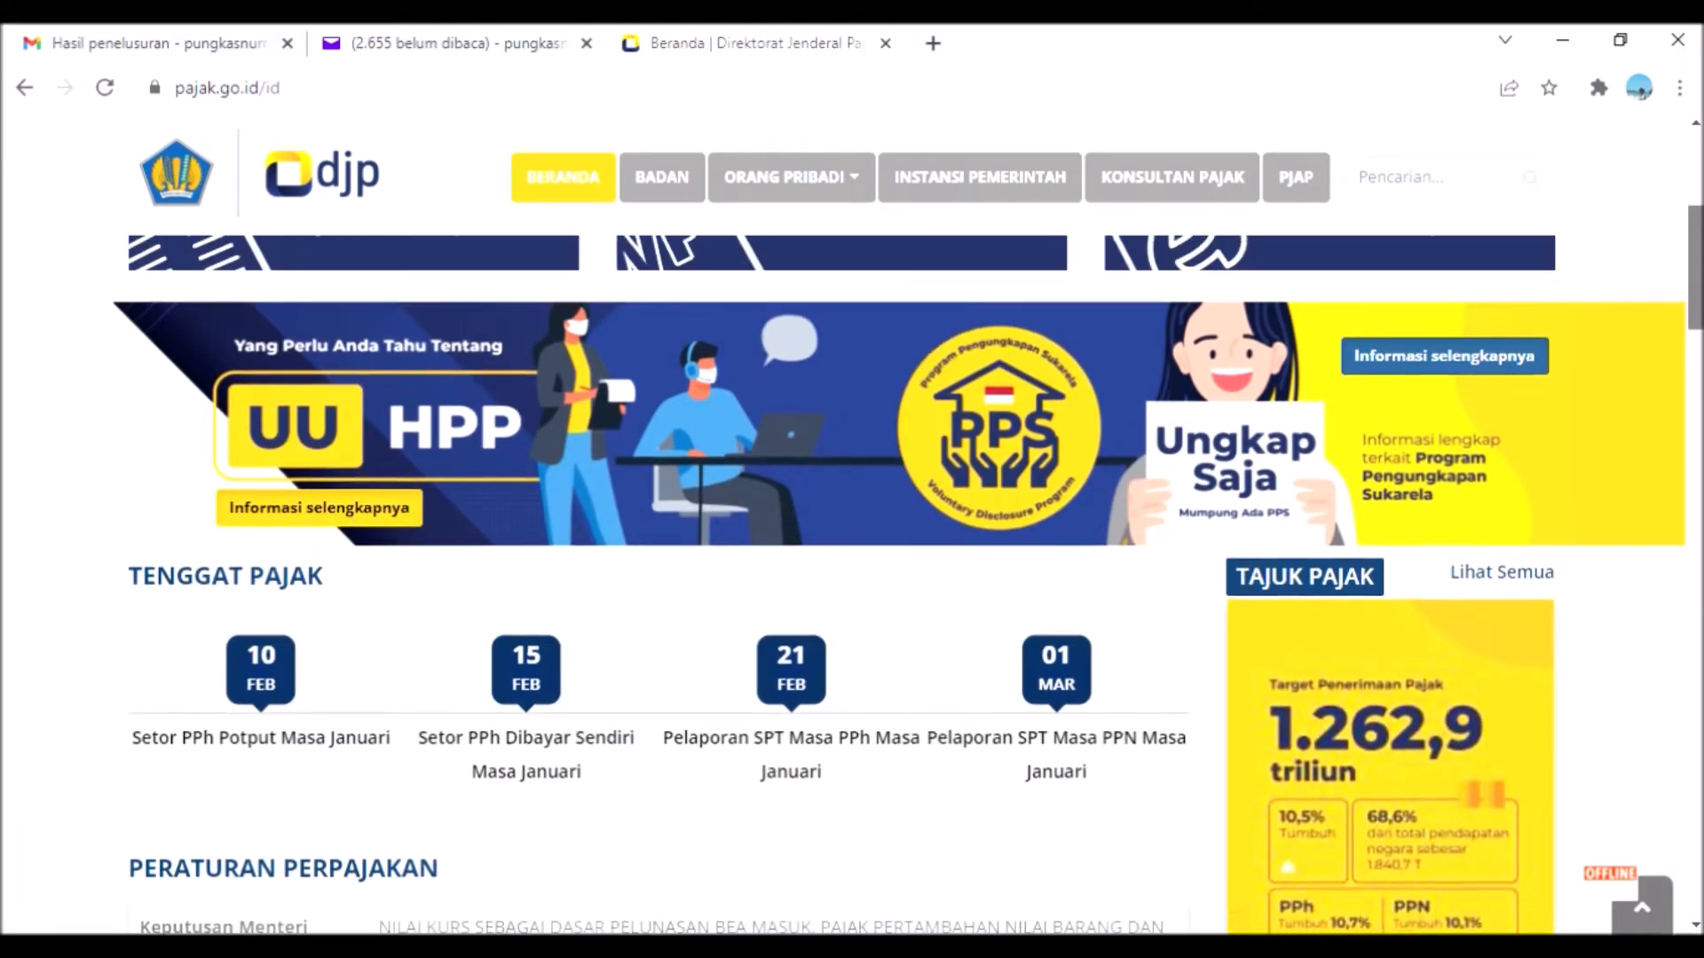
{"action": "scroll", "coordinate": [1698, 273], "scroll_direction": "up", "scroll_amount": 1}
{"action": "scroll", "coordinate": [1698, 273], "scroll_direction": "up", "scroll_amount": 4}
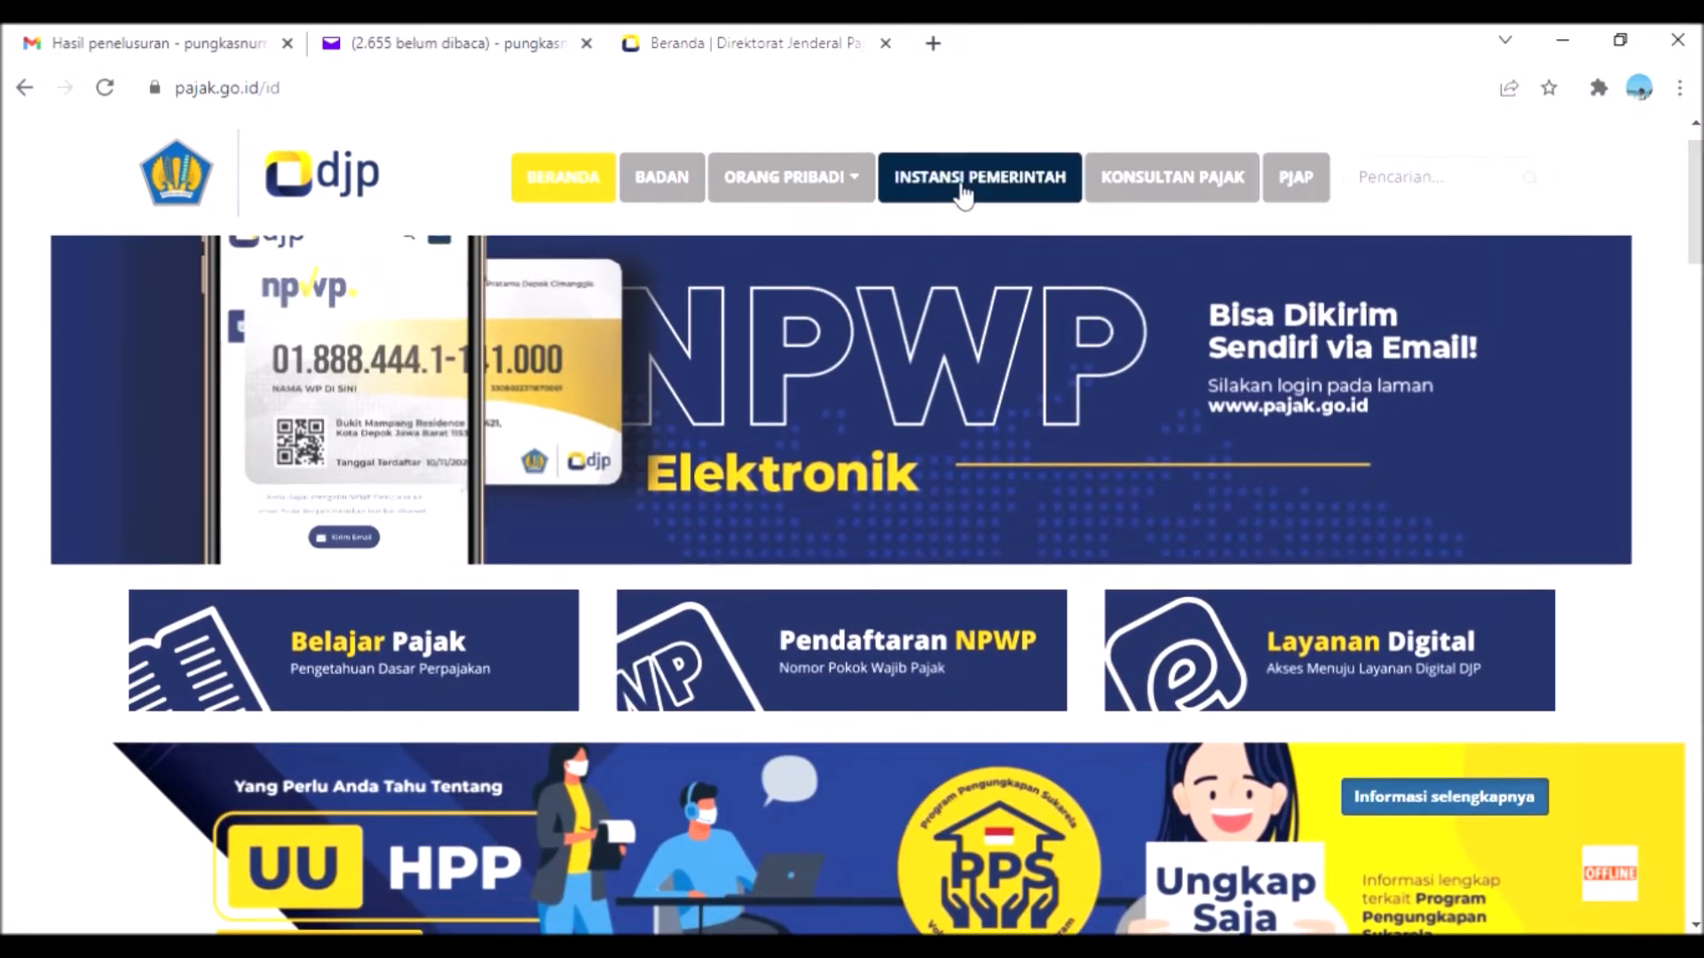
{"action": "mouse_move", "coordinate": [782, 193]}
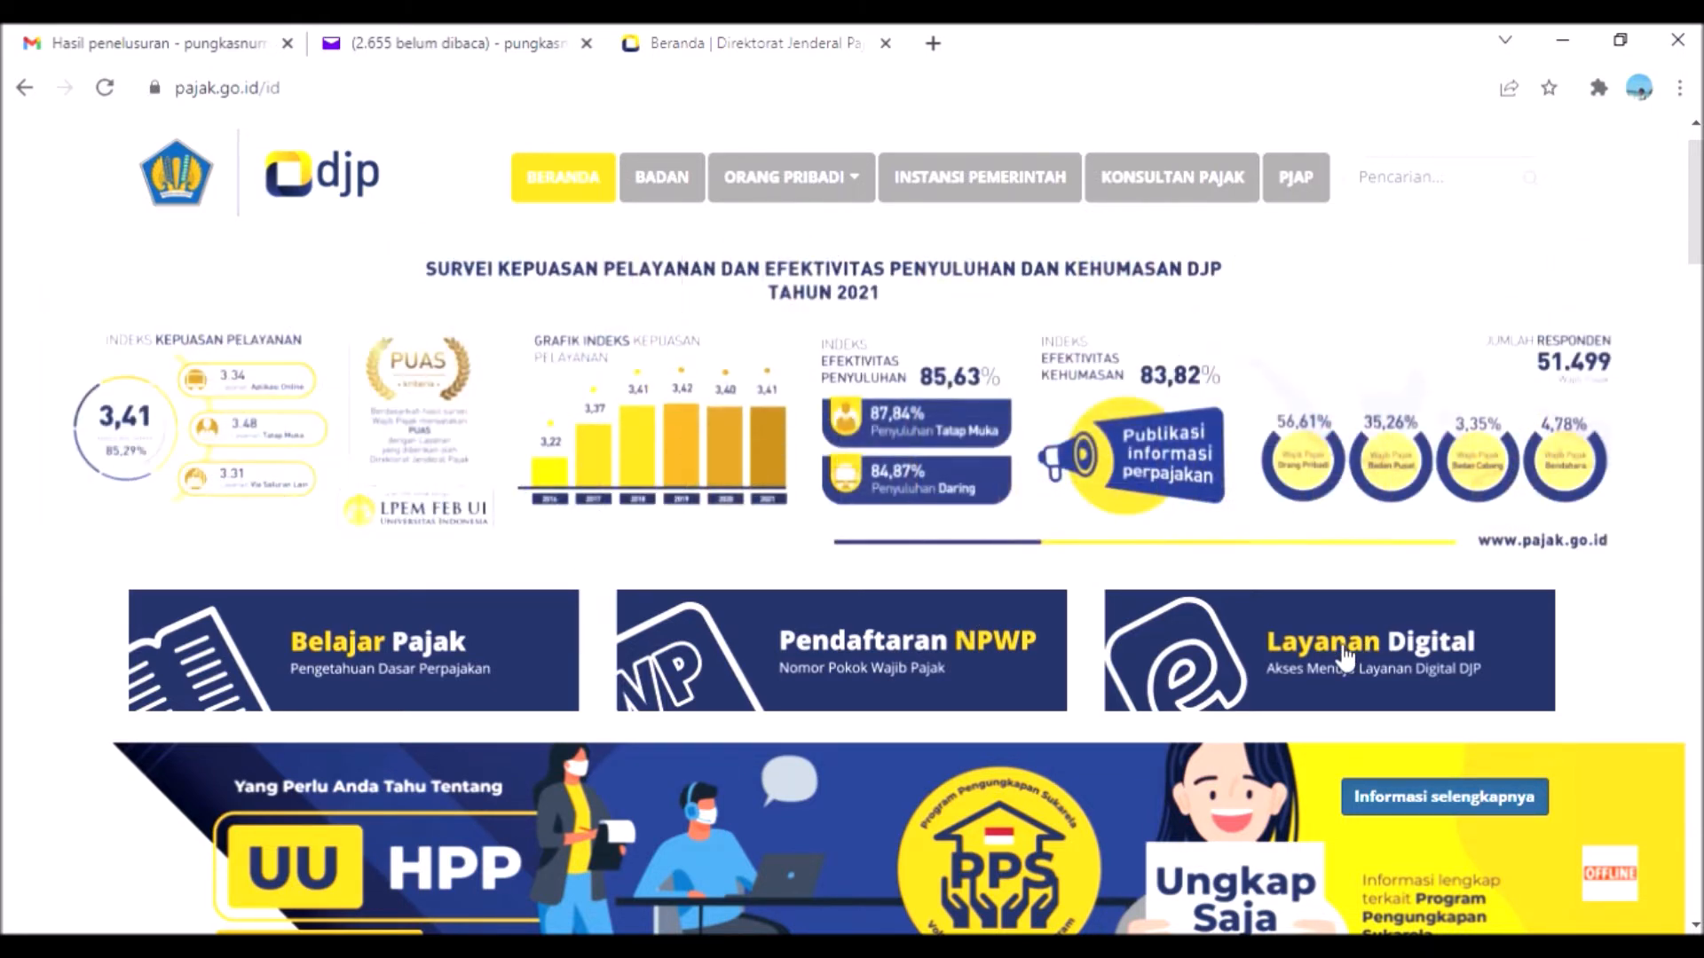
{"action": "scroll", "coordinate": [1697, 240], "scroll_direction": "down", "scroll_amount": 2}
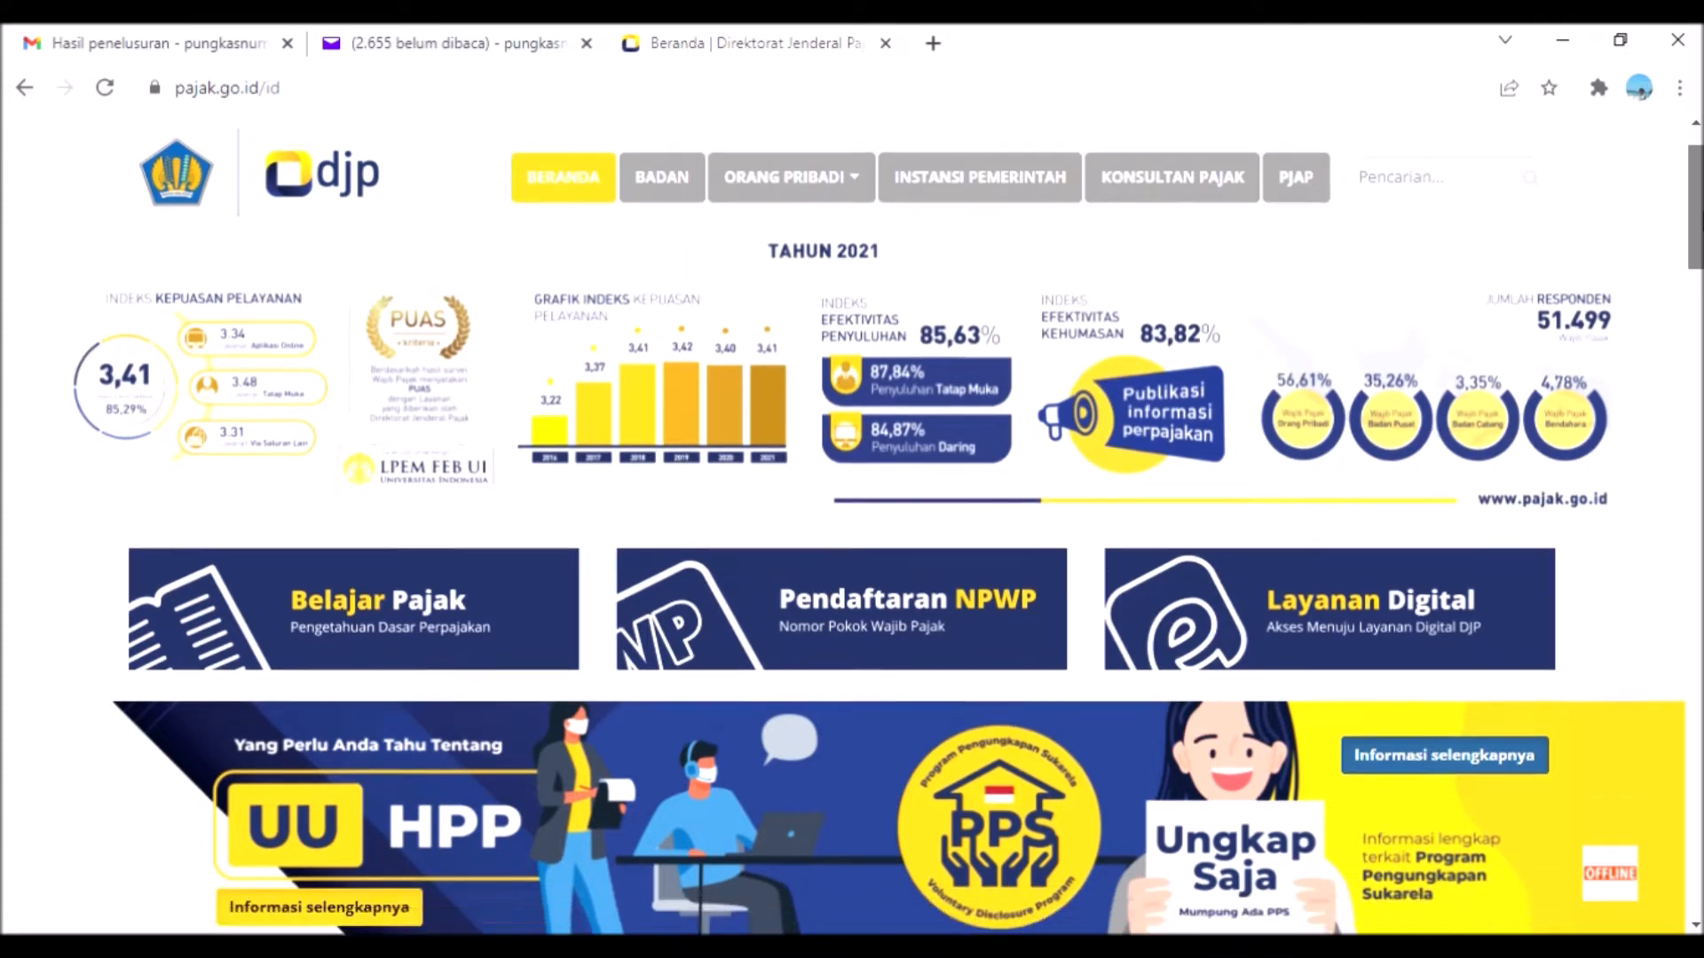
{"action": "mouse_move", "coordinate": [1701, 240]}
{"action": "left_mouse_down"}
{"action": "mouse_move", "coordinate": [1702, 270]}
{"action": "mouse_move", "coordinate": [1701, 247]}
{"action": "left_mouse_up"}
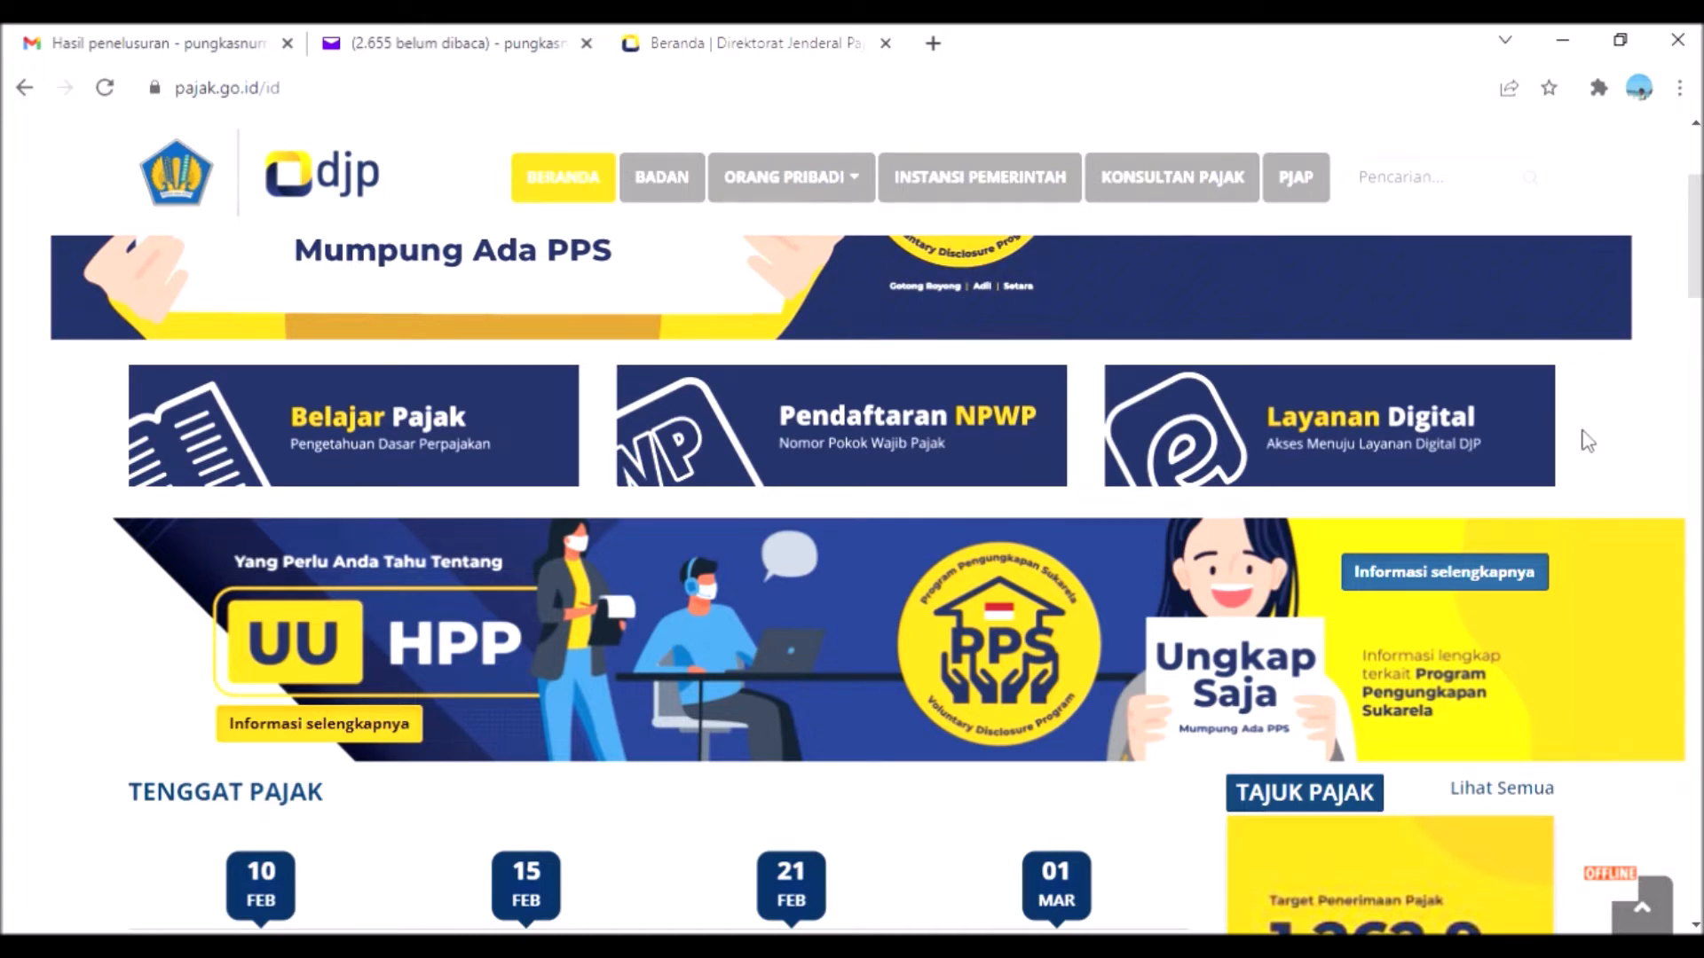
{"action": "left_click", "coordinate": [1473, 441]}
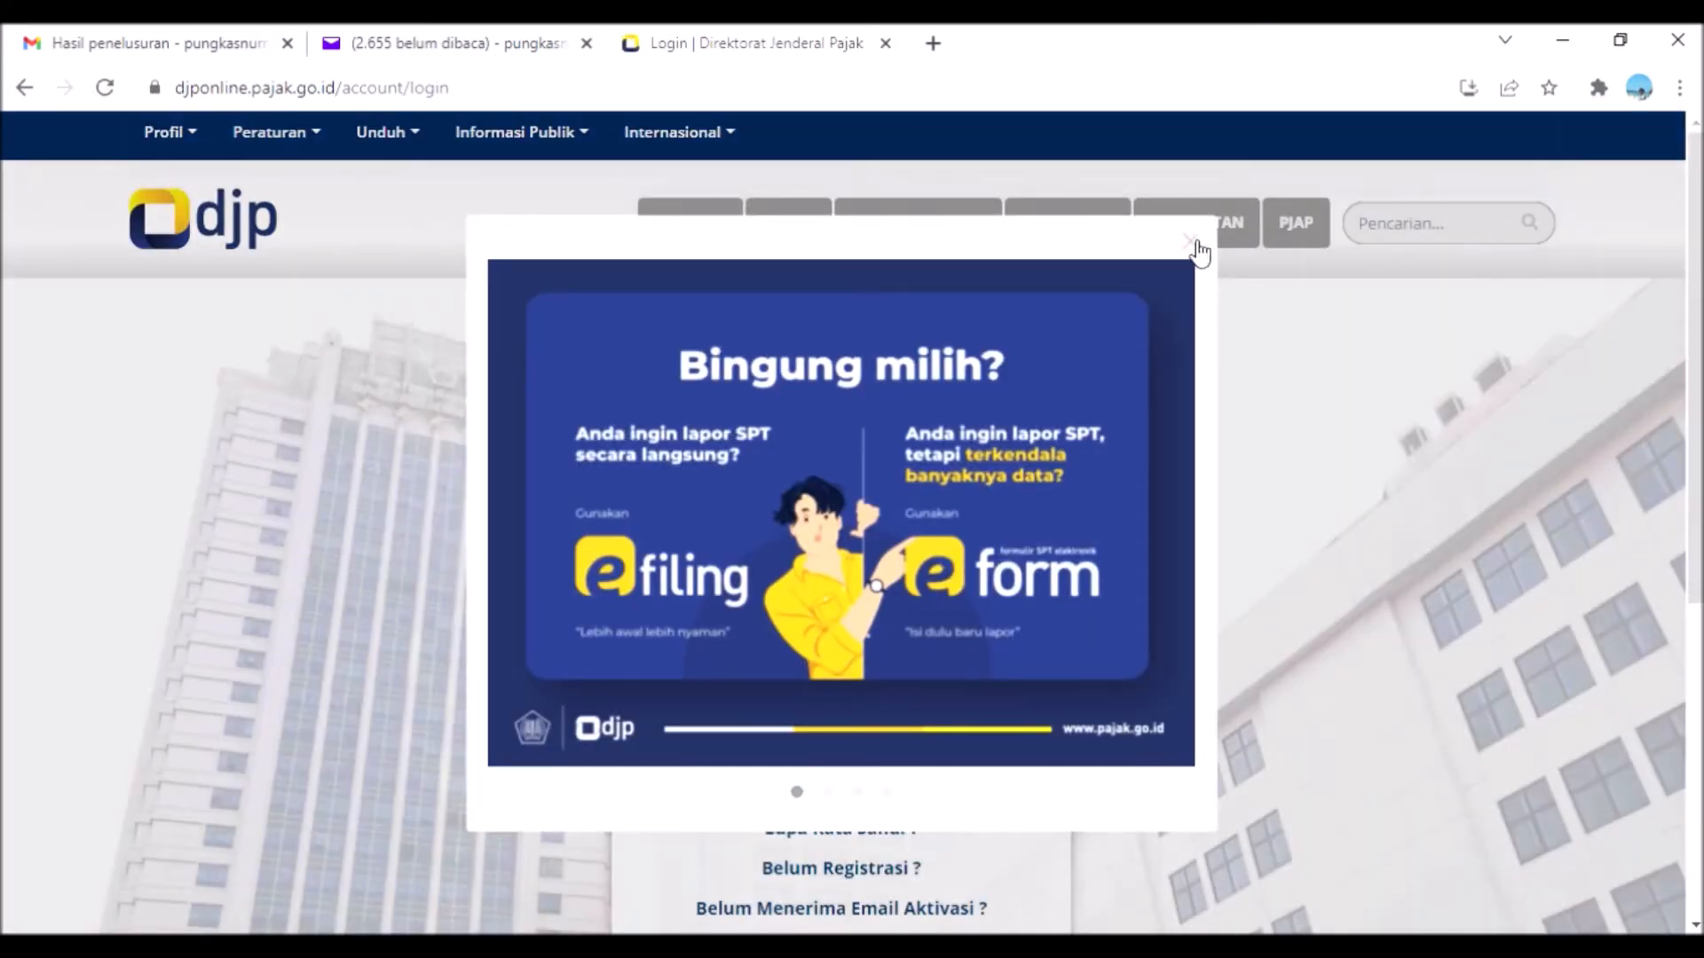
{"action": "left_click", "coordinate": [1190, 242]}
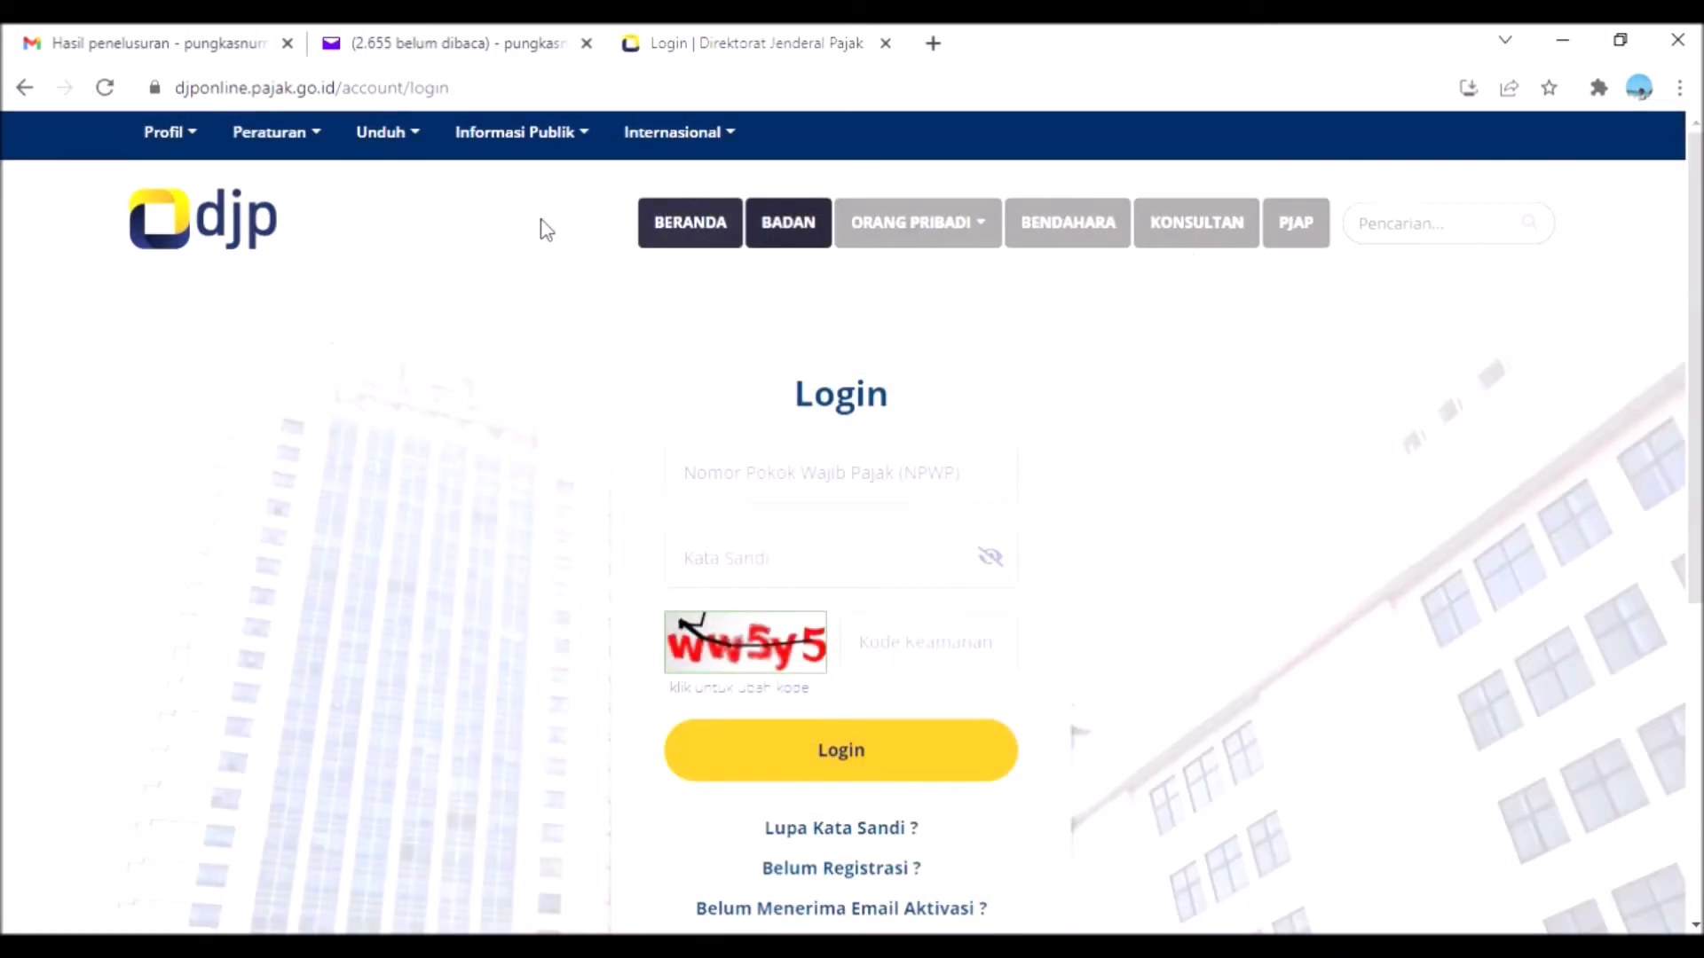
Step: Log in with the taxpayer's NPWP, the account password and the security code shown in the image
{"action": "left_click", "coordinate": [690, 487]}
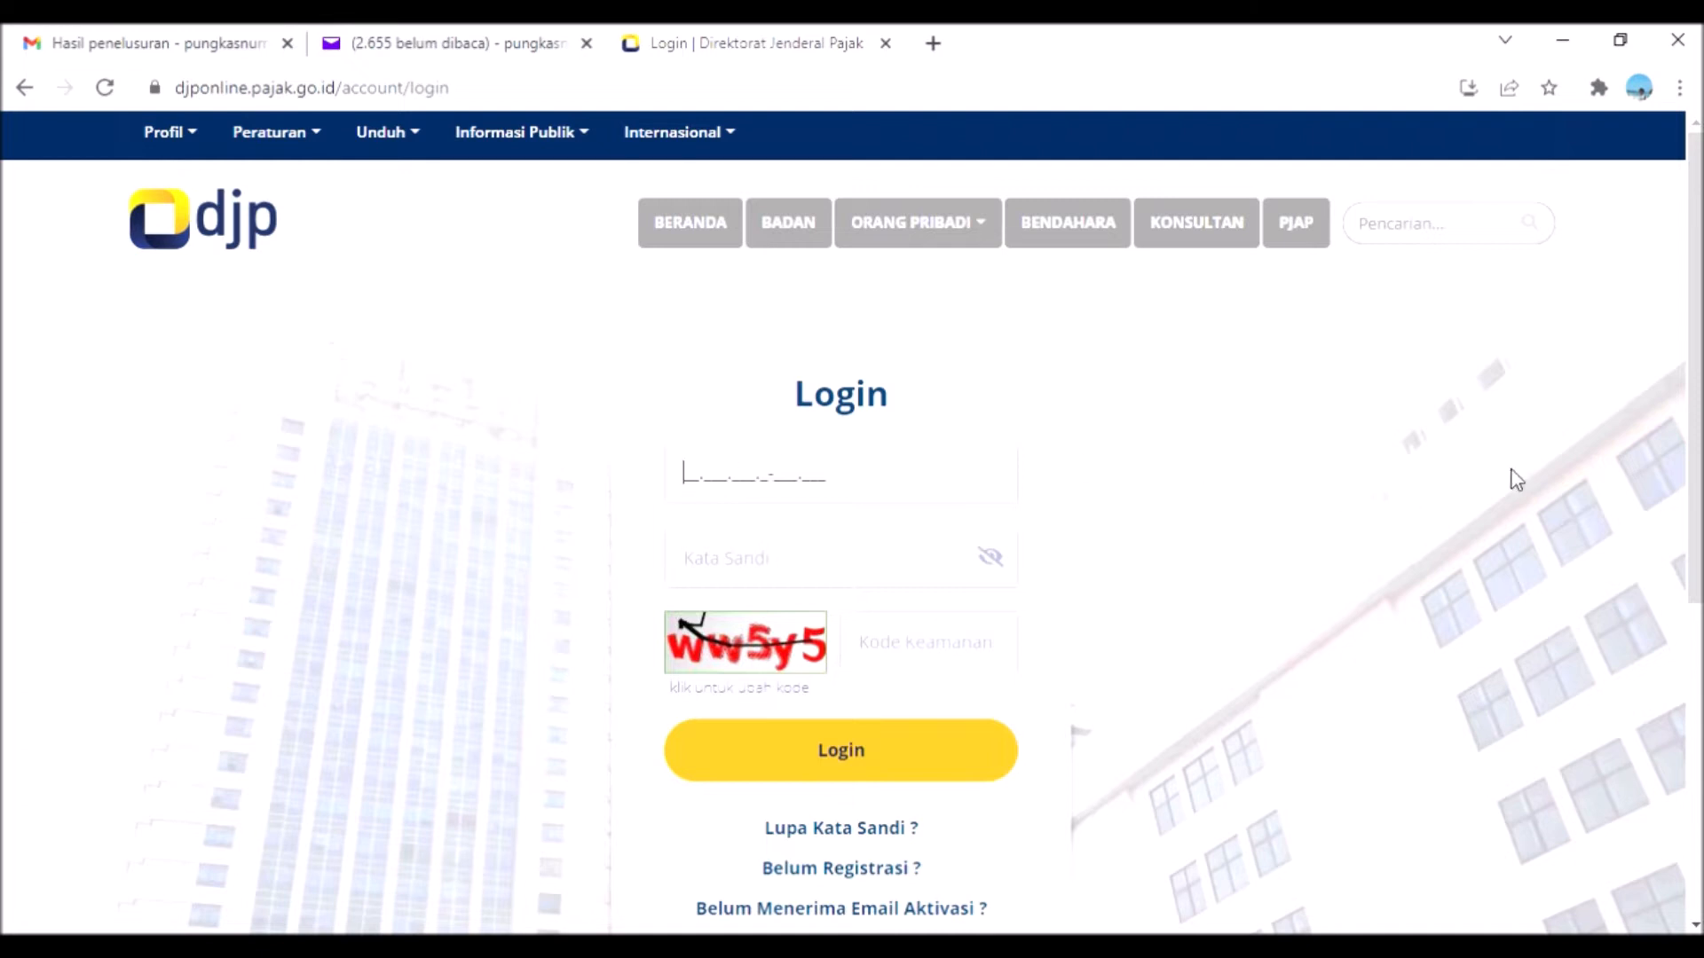
{"action": "scroll", "coordinate": [1697, 417], "scroll_direction": "down", "scroll_amount": 1}
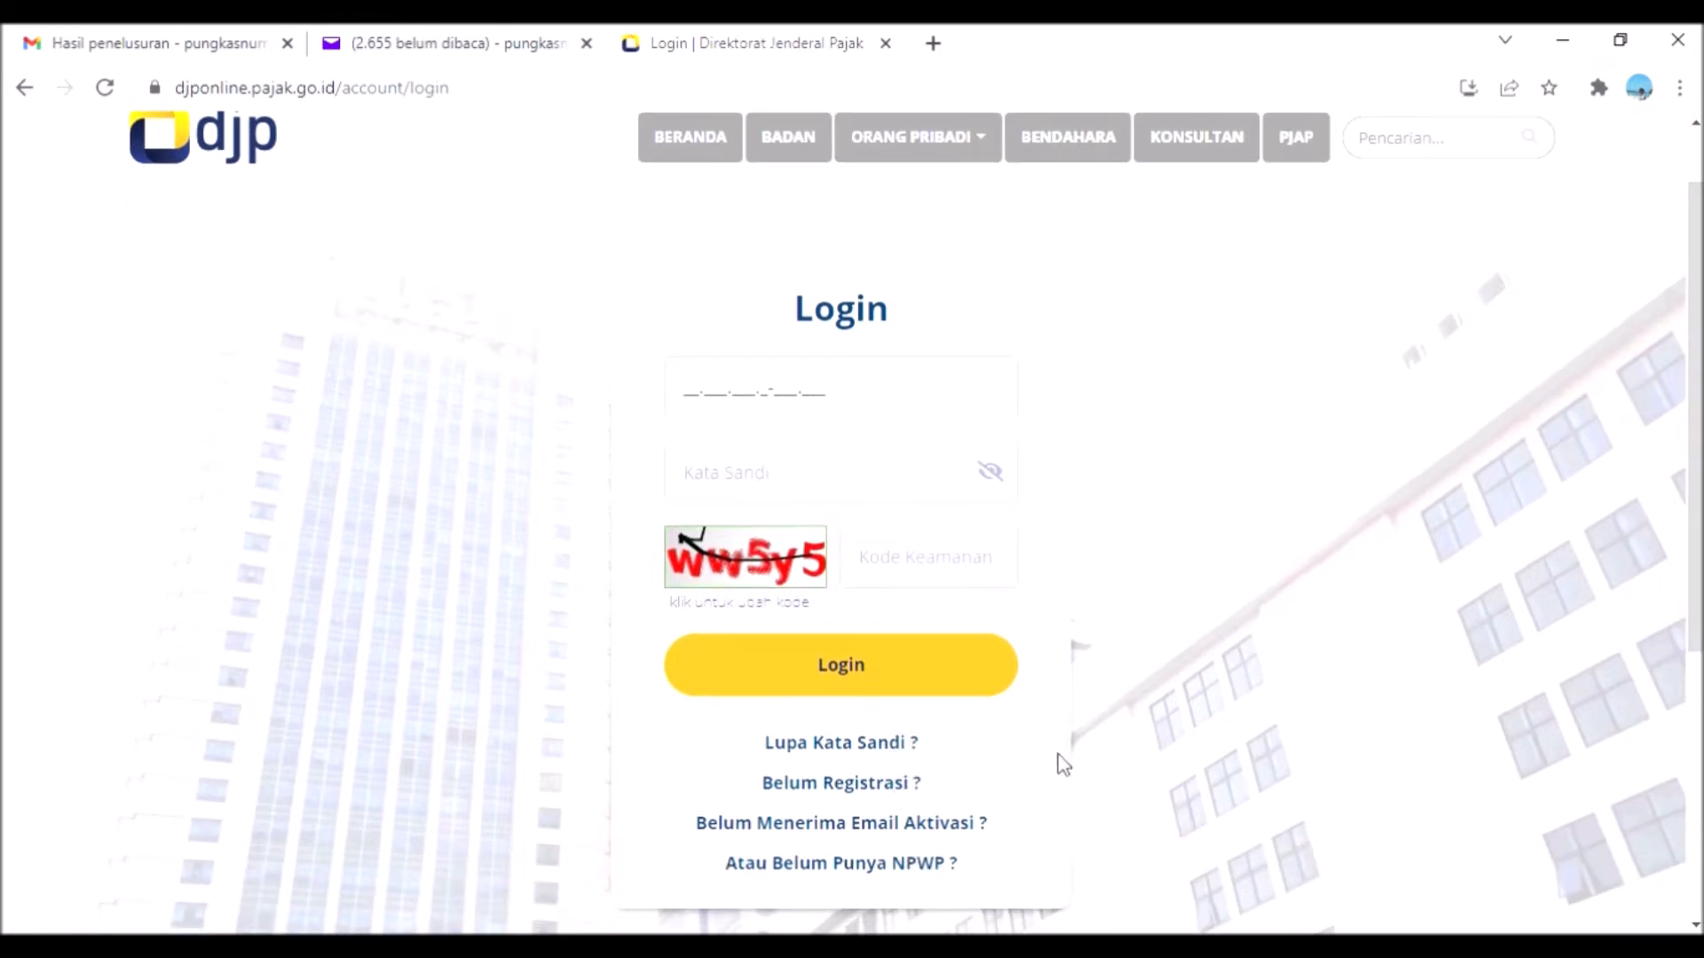
{"action": "left_click_drag", "start_coordinate": [1695, 508], "coordinate": [1689, 507]}
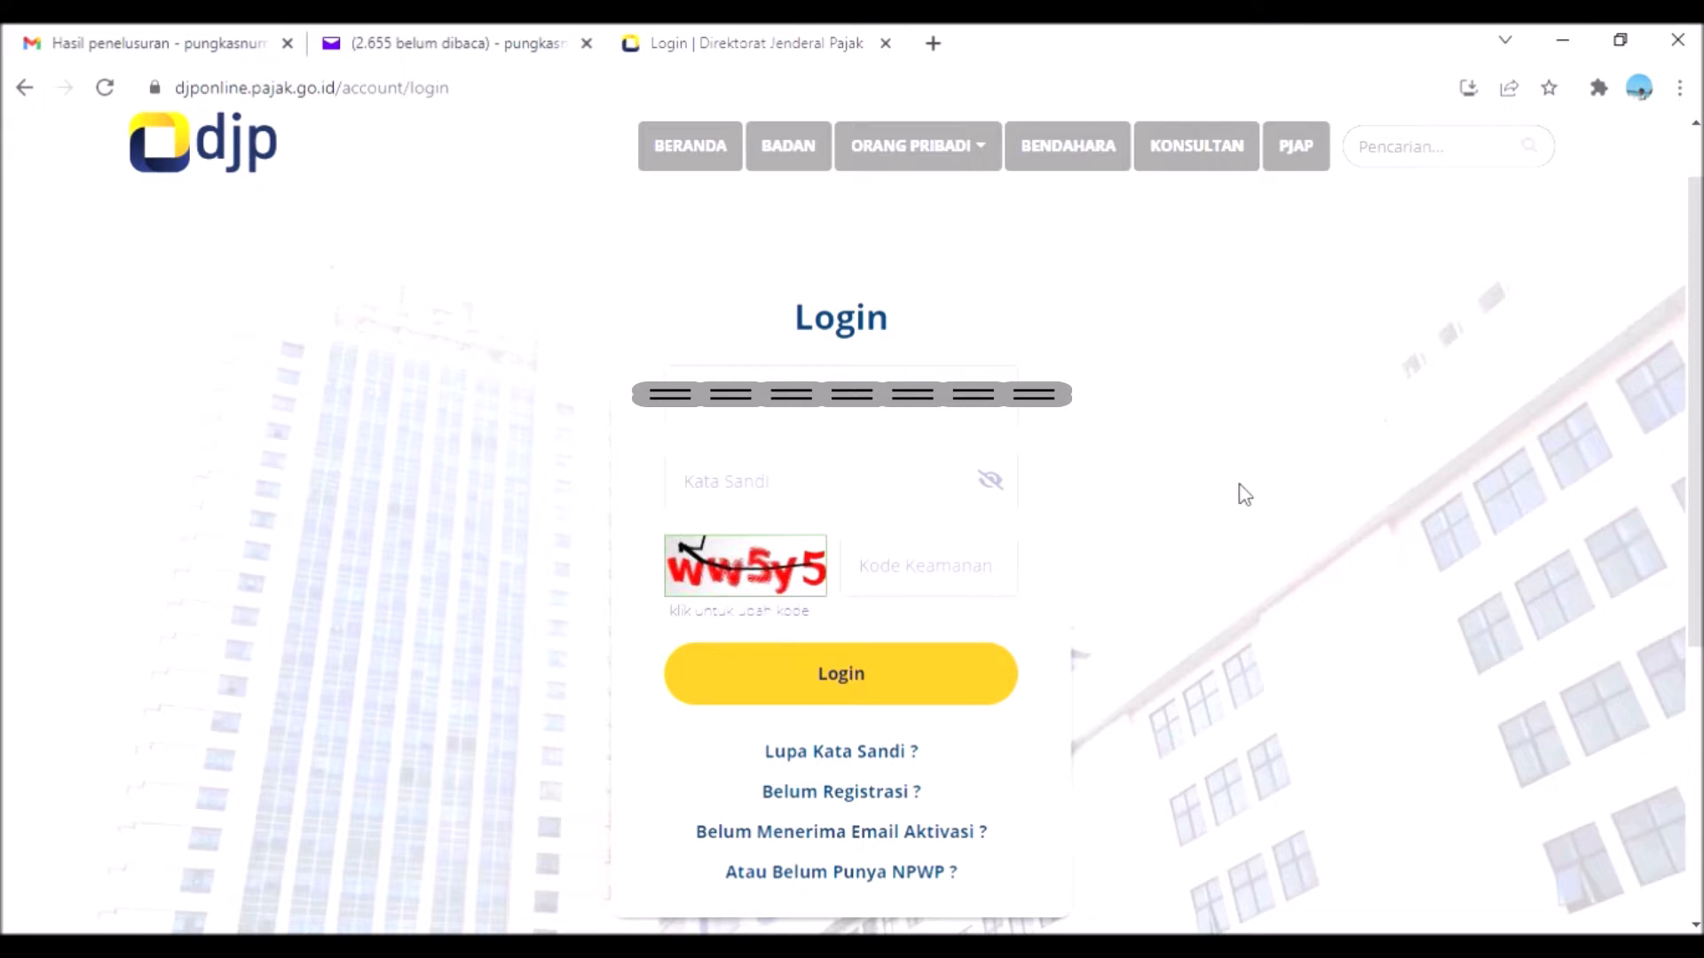
{"action": "left_click", "coordinate": [901, 504]}
{"action": "type", "text": "•••••••••"}
{"action": "left_click", "coordinate": [882, 581]}
{"action": "type", "text": "ww5y5"}
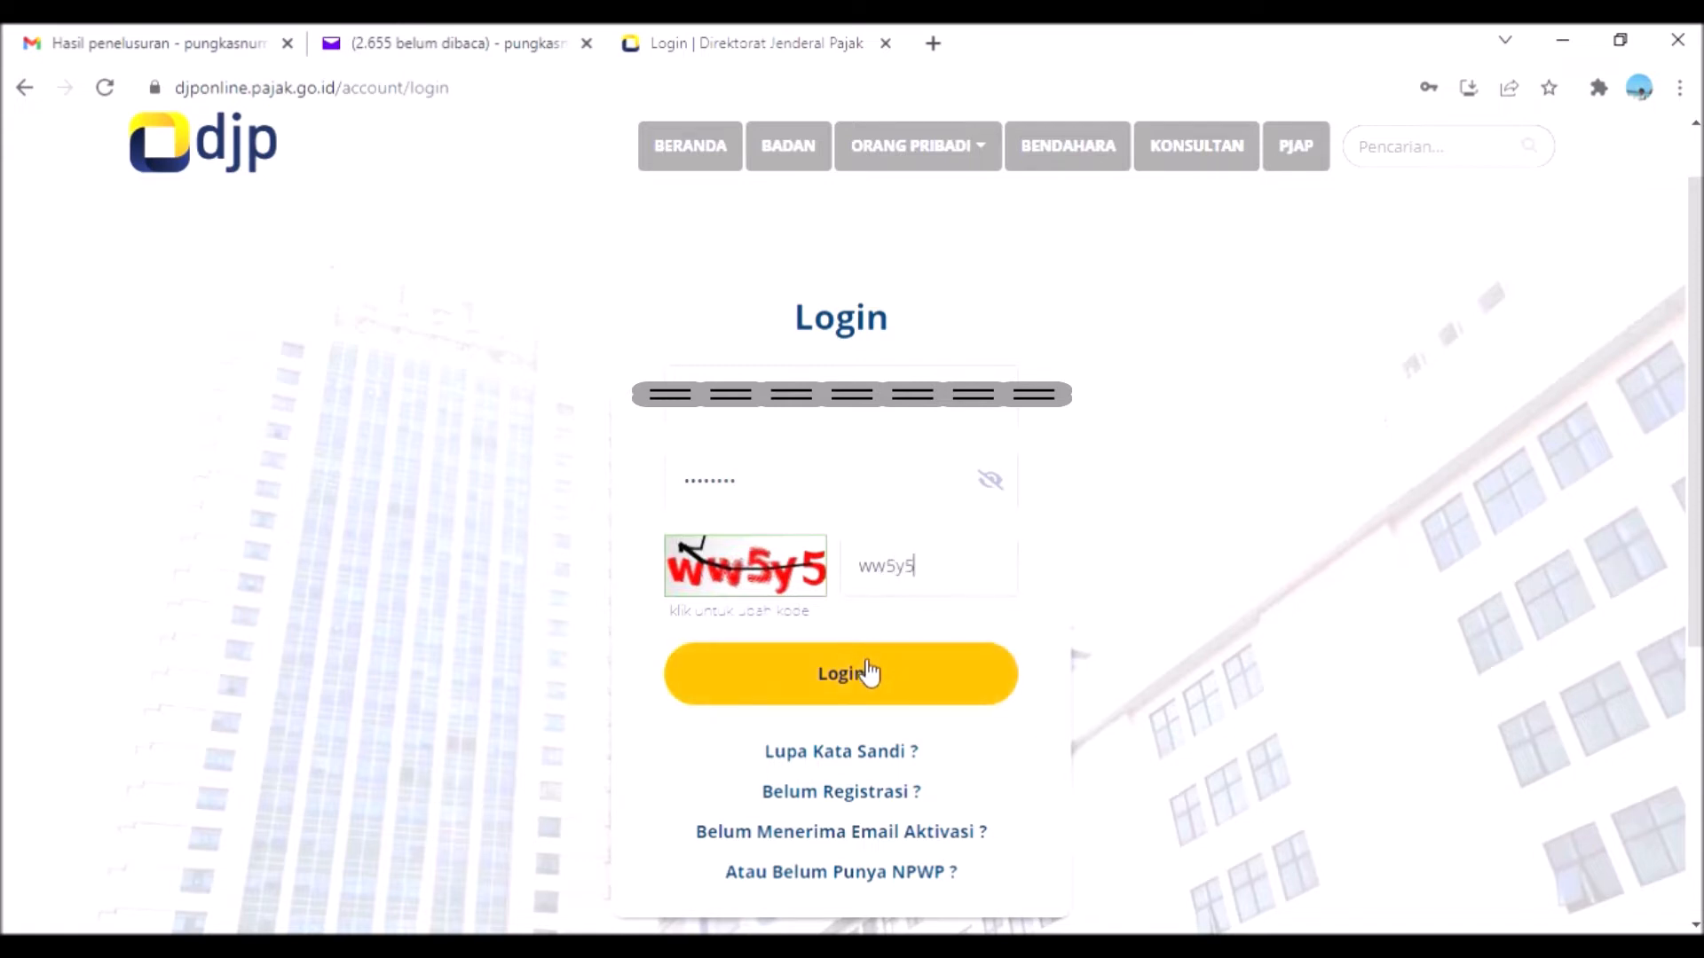
{"action": "left_click", "coordinate": [868, 672]}
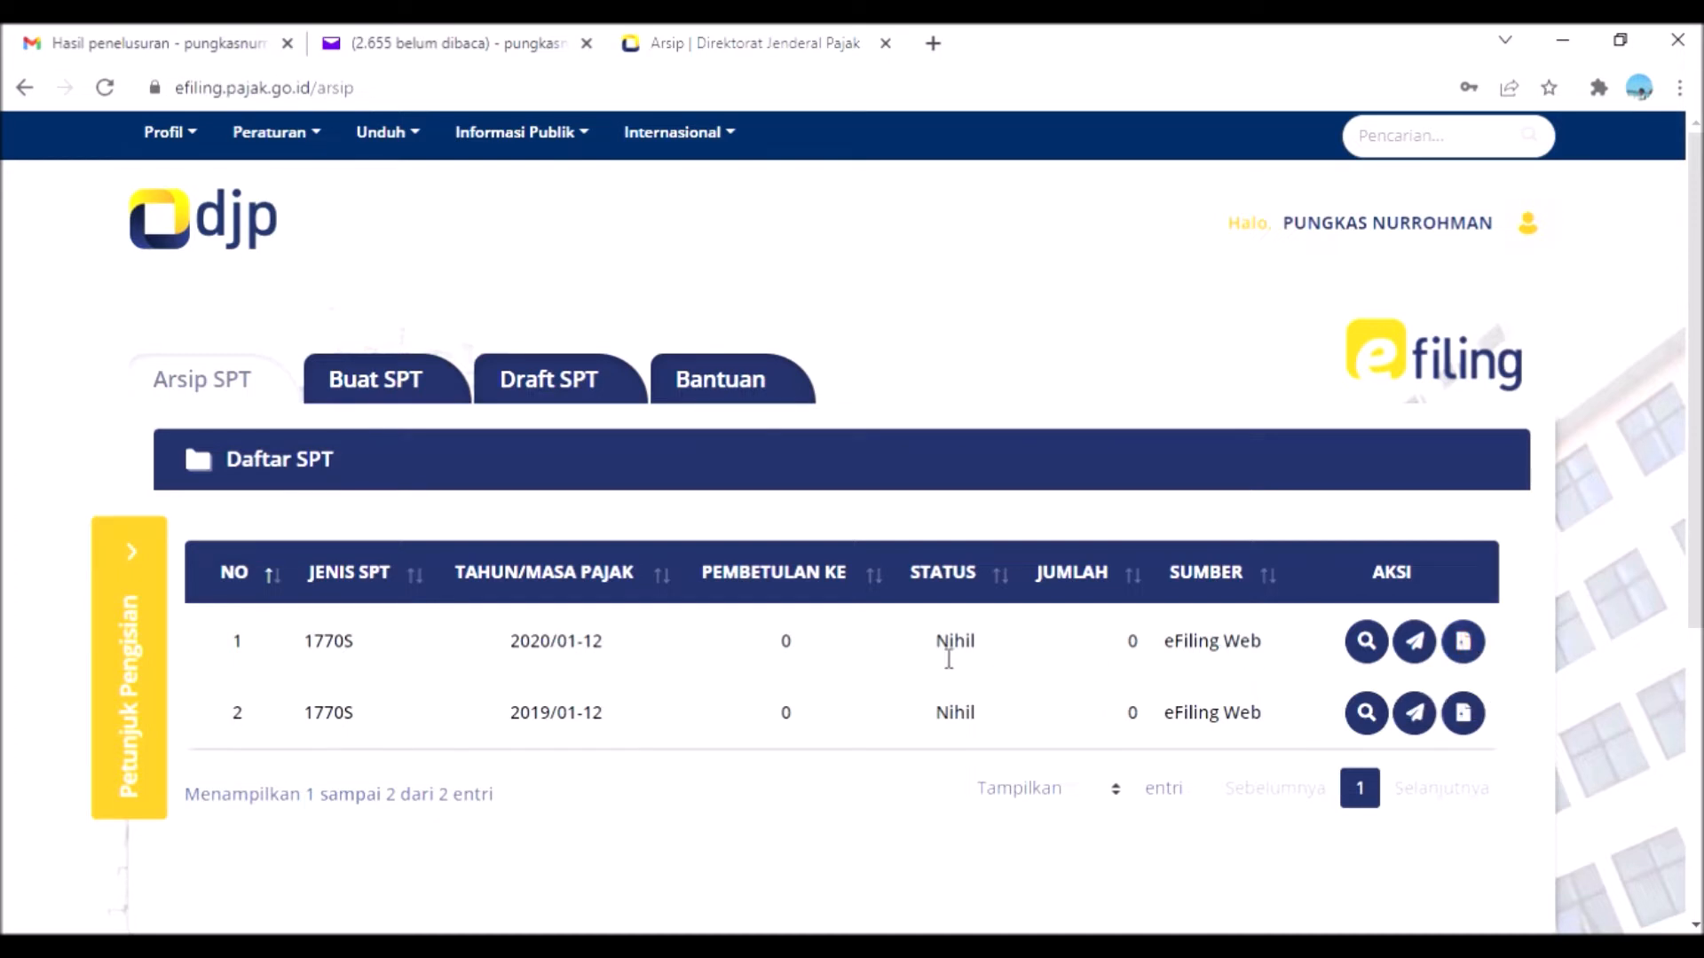
Step: Create an SPT 1770 SS, answering Tidak for business or freelance work, Tidak for MT/PH, and Ya for gross income under 60 million rupiah
{"action": "left_click", "coordinate": [397, 383]}
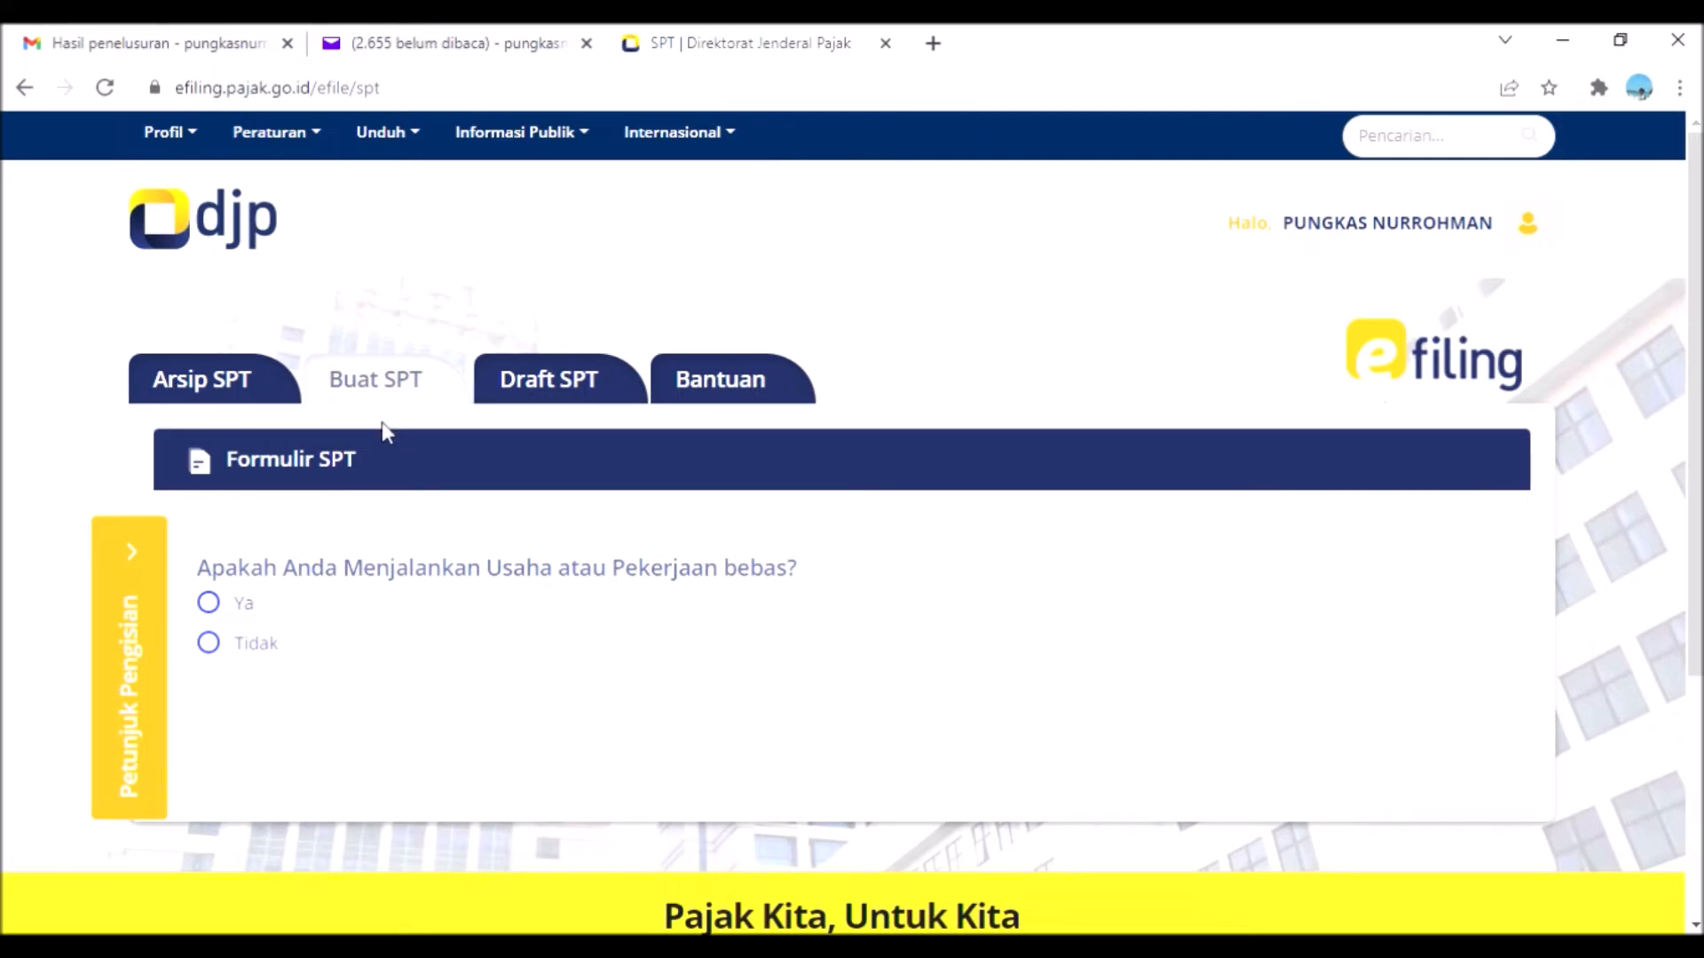
{"action": "left_click", "coordinate": [210, 644]}
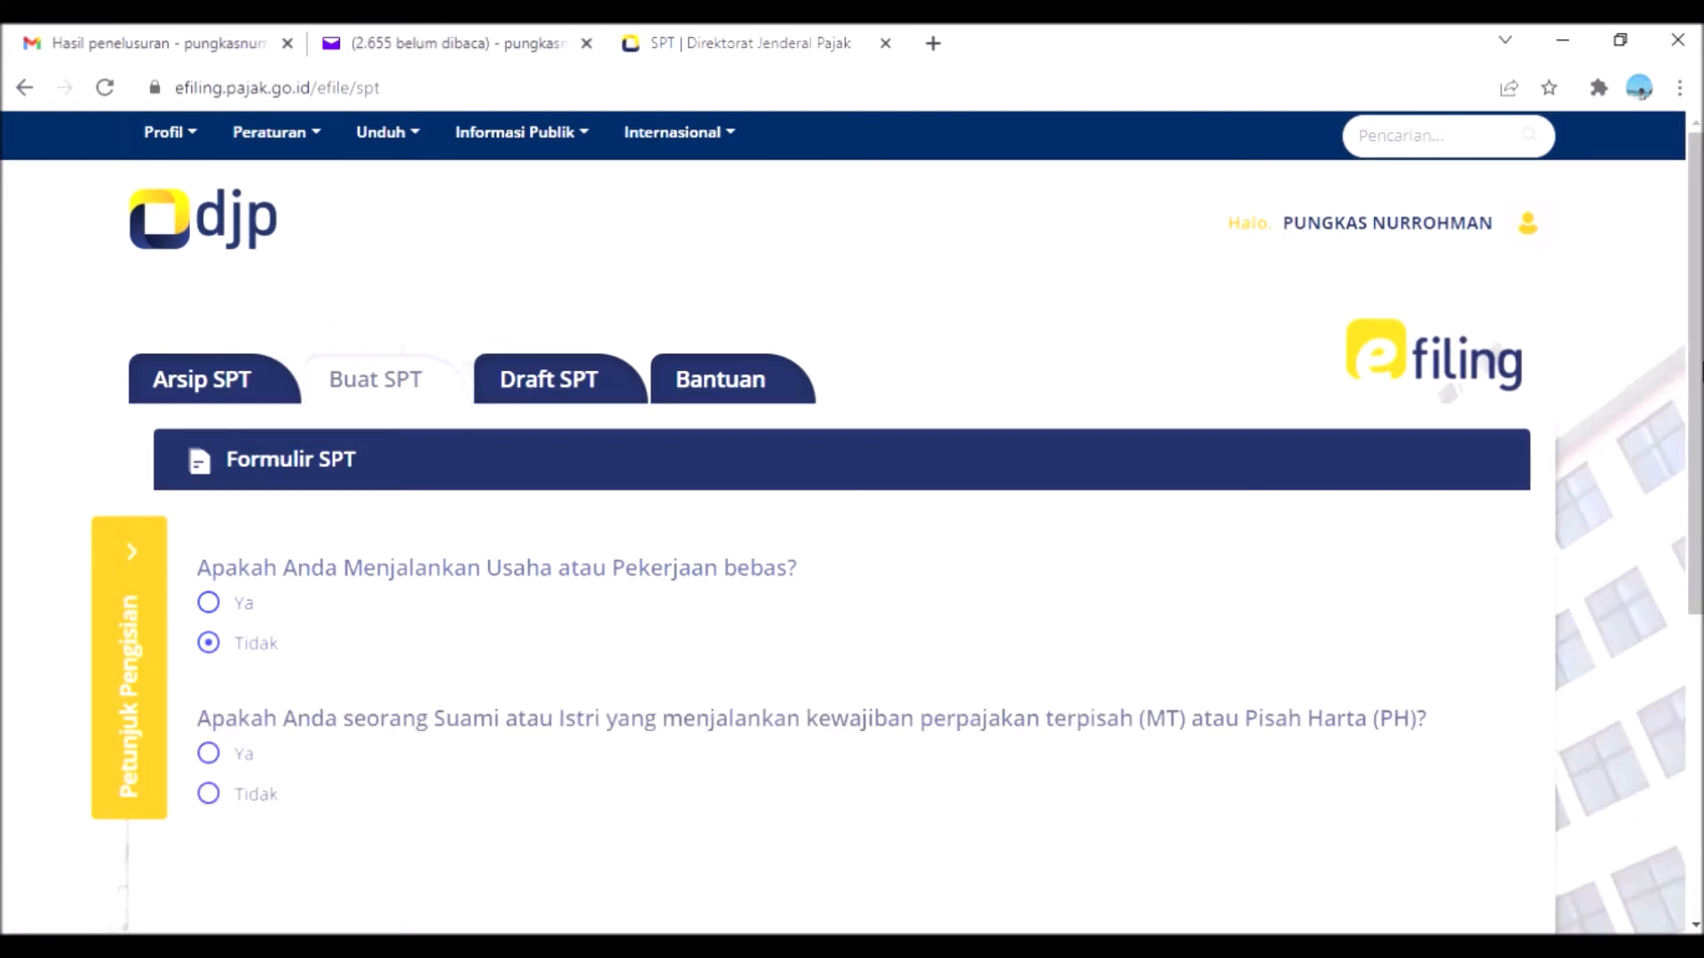
{"action": "scroll", "coordinate": [1331, 502], "scroll_direction": "down", "scroll_amount": 2}
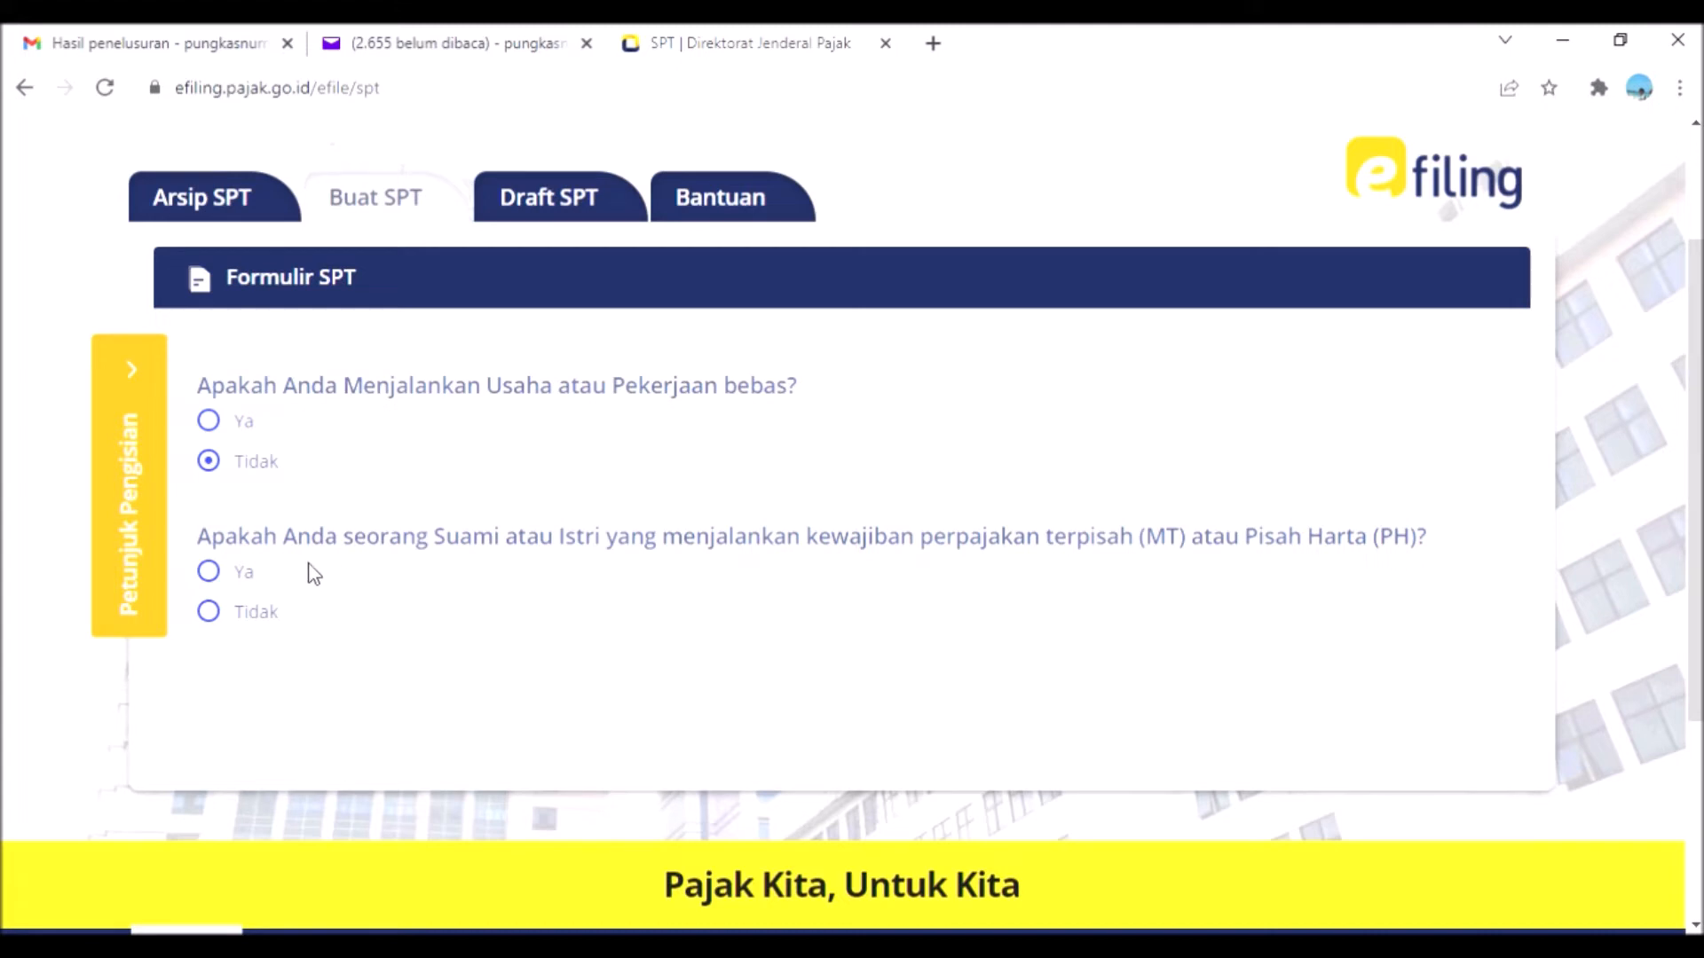
{"action": "left_click", "coordinate": [214, 611]}
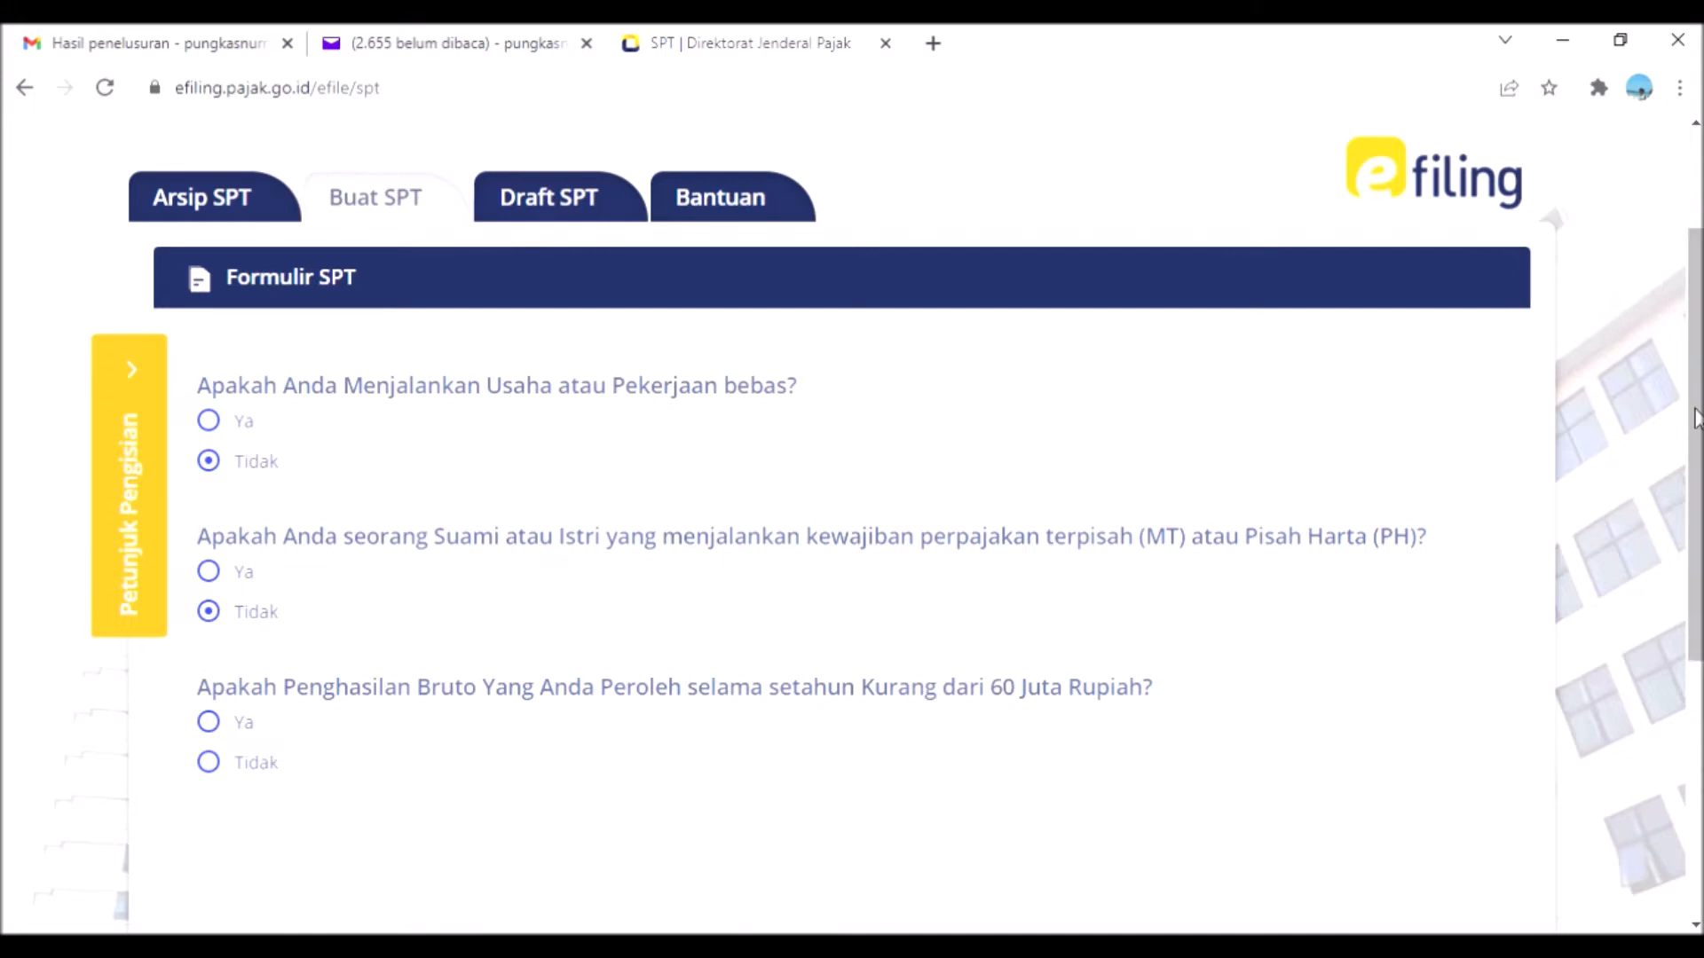
{"action": "left_click_drag", "start_coordinate": [1695, 417], "coordinate": [1696, 451]}
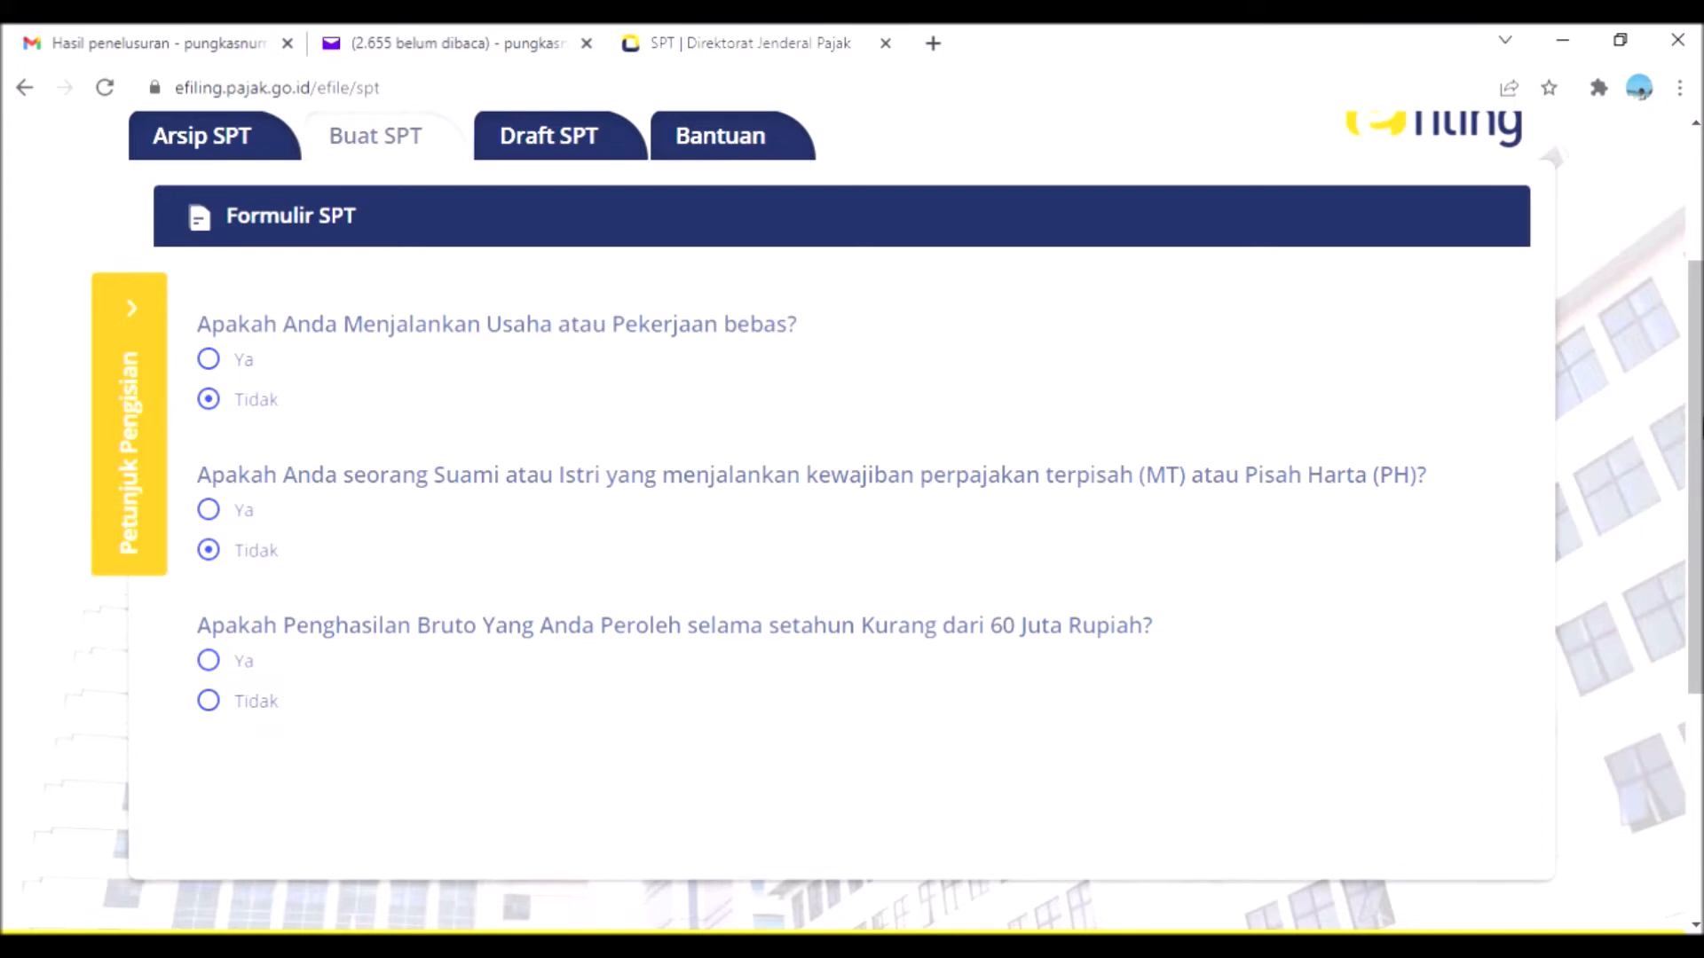
{"action": "scroll", "coordinate": [1698, 457], "scroll_direction": "down", "scroll_amount": 1}
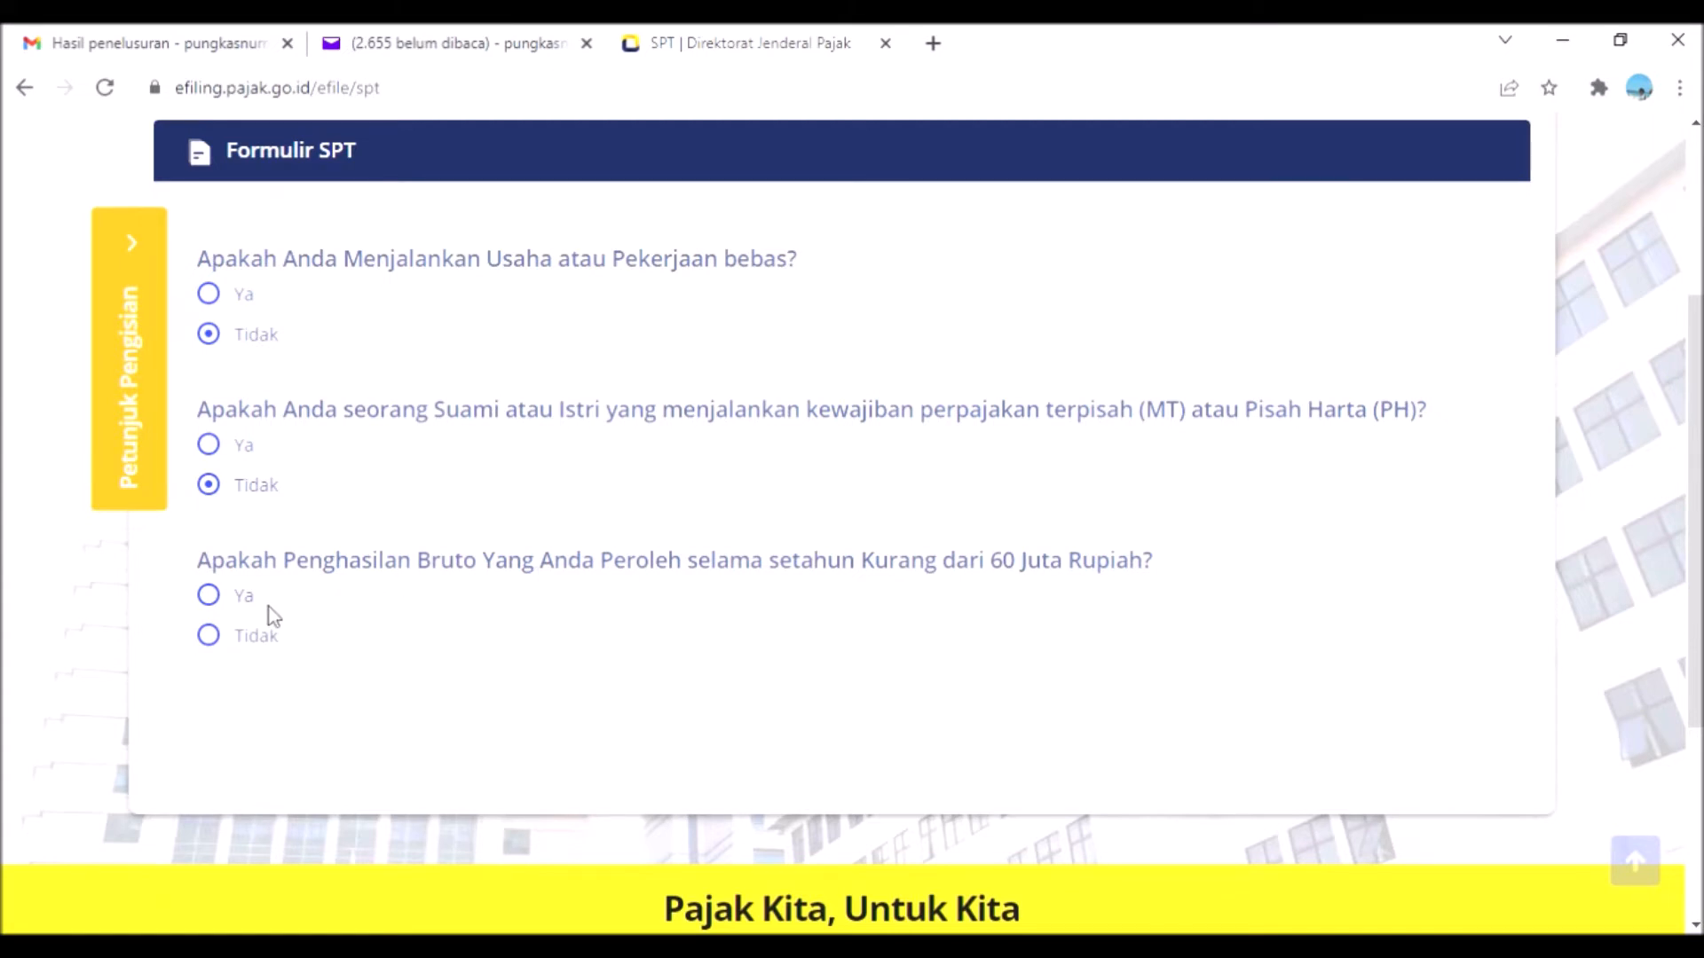
{"action": "left_click", "coordinate": [211, 600]}
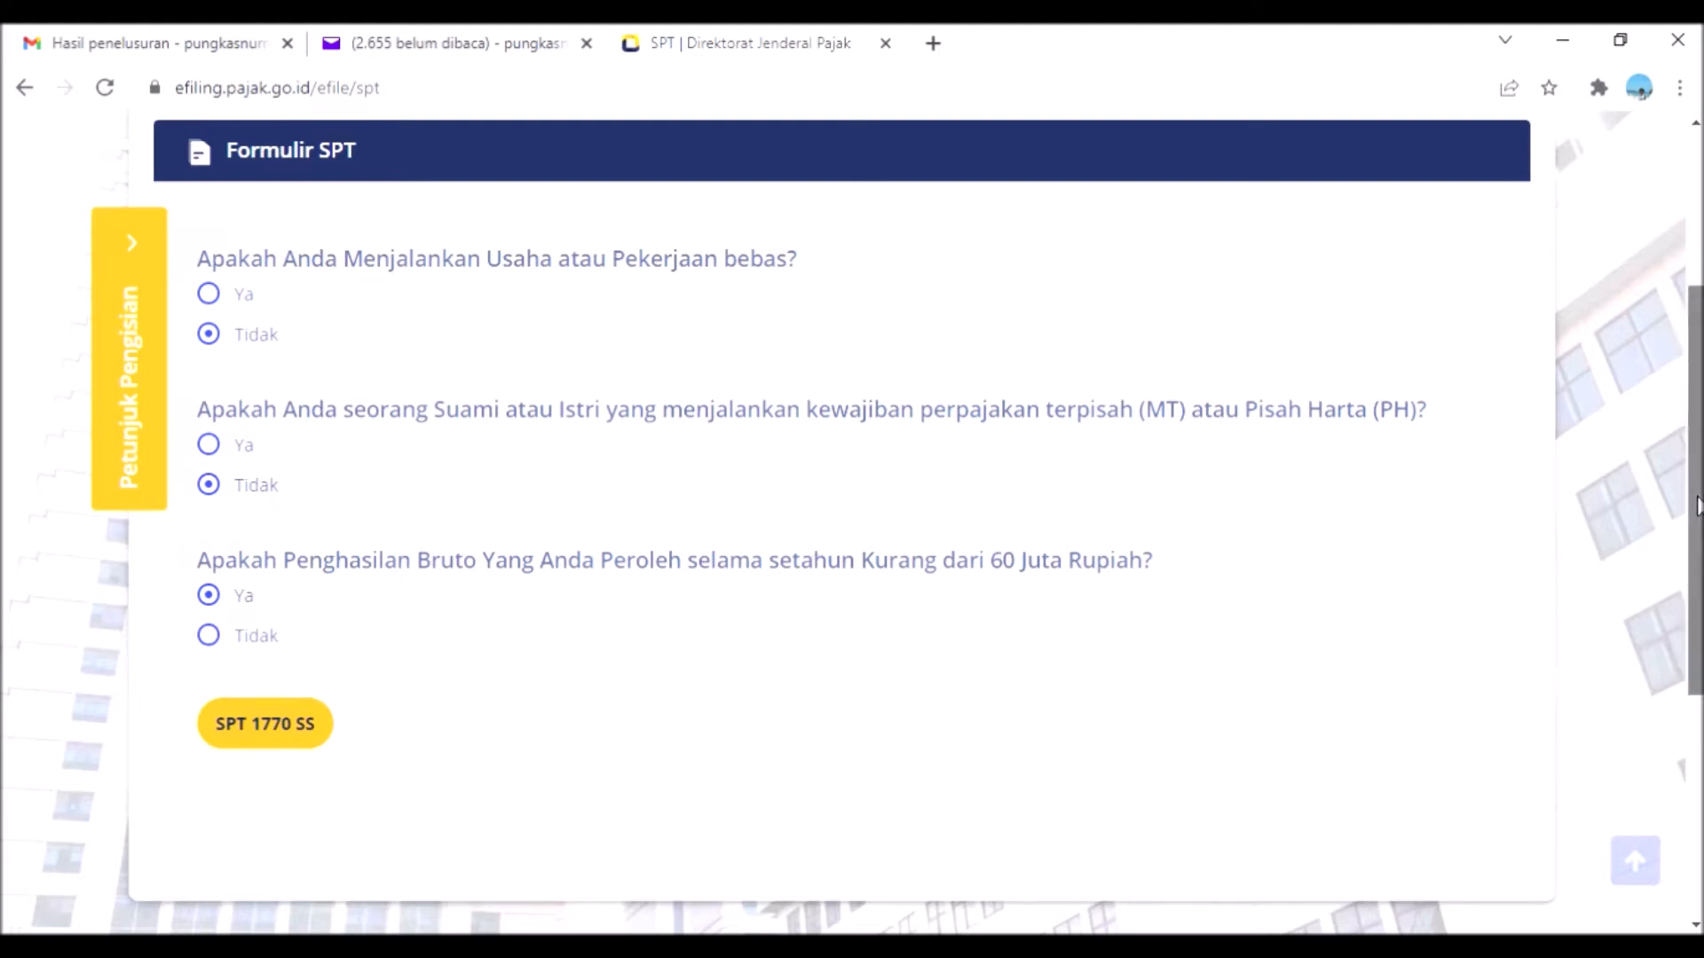
{"action": "scroll", "coordinate": [1697, 506], "scroll_direction": "up", "scroll_amount": 2}
{"action": "scroll", "coordinate": [1697, 506], "scroll_direction": "down", "scroll_amount": 2}
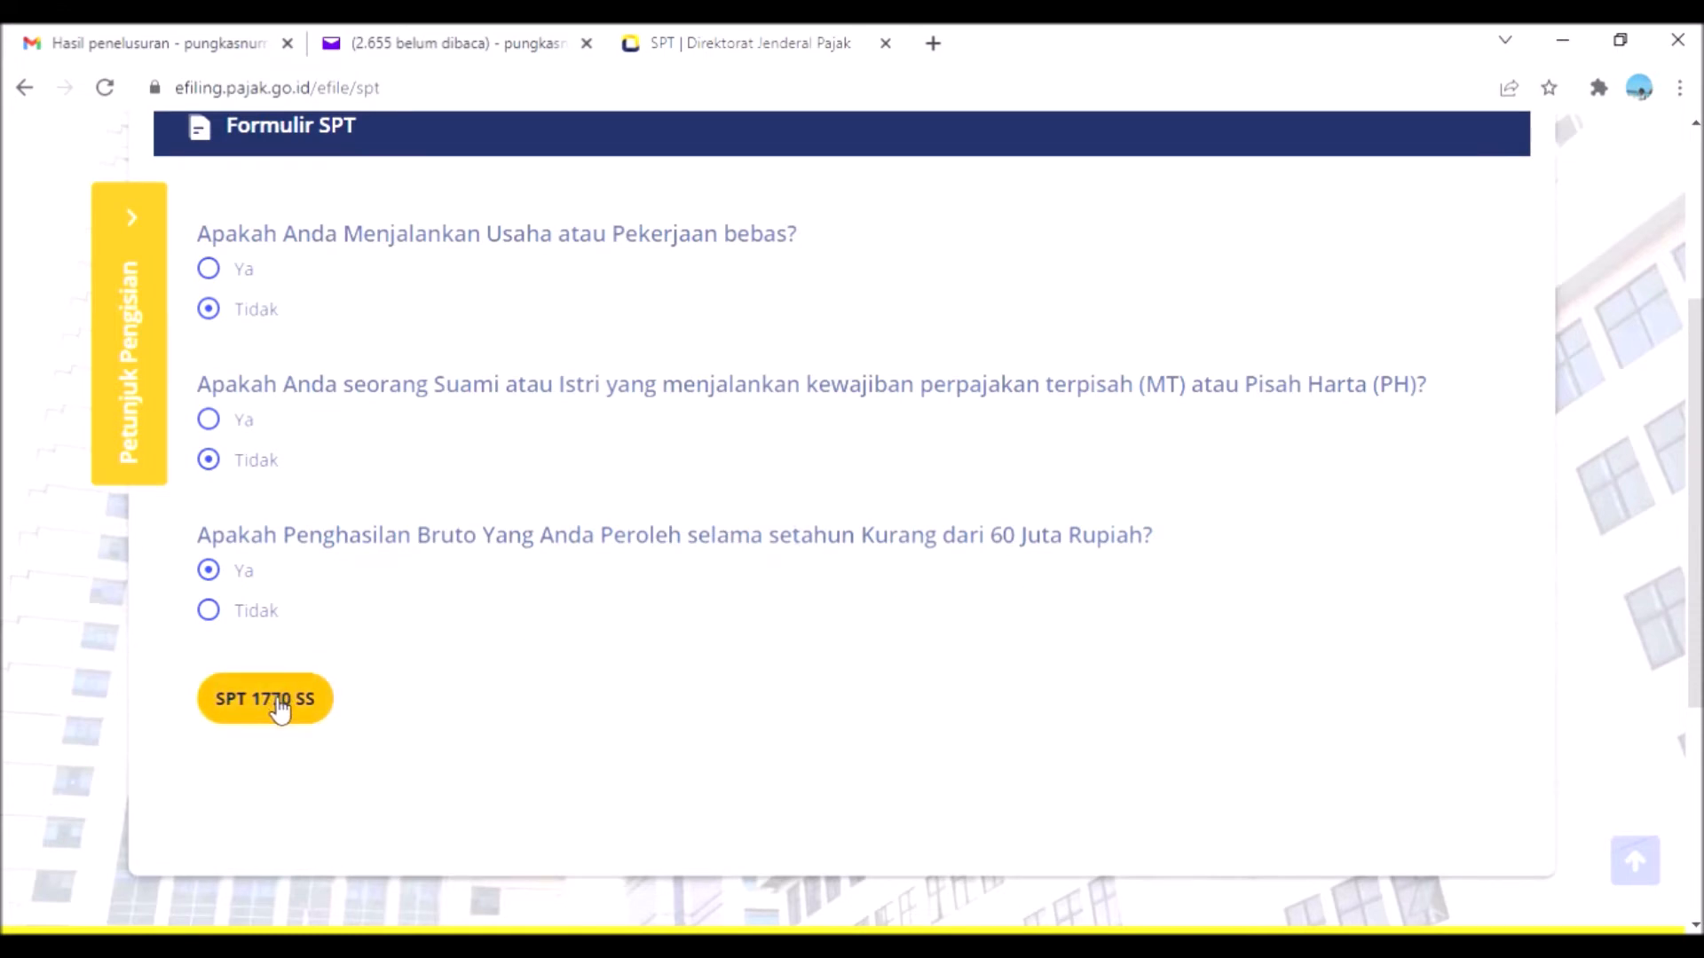
{"action": "left_click", "coordinate": [277, 709]}
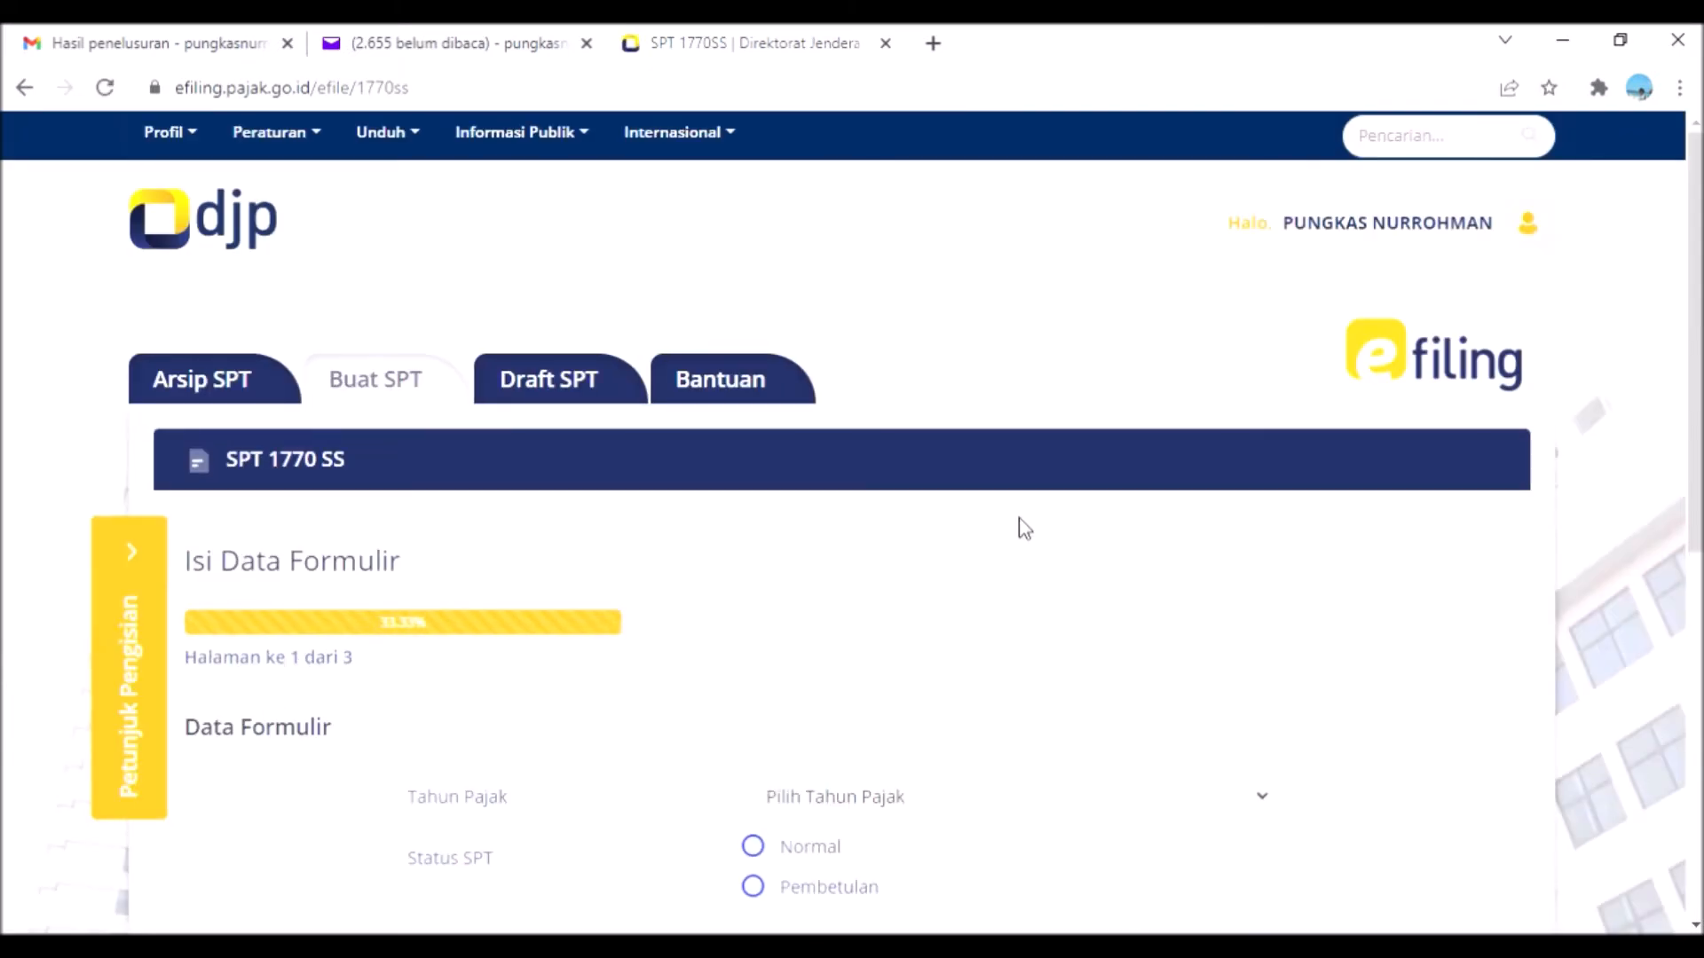
Step: Set Tahun Pajak to 2021 with Status SPT Normal and continue to the form's second page
{"action": "scroll", "coordinate": [1421, 497], "scroll_direction": "down", "scroll_amount": 3}
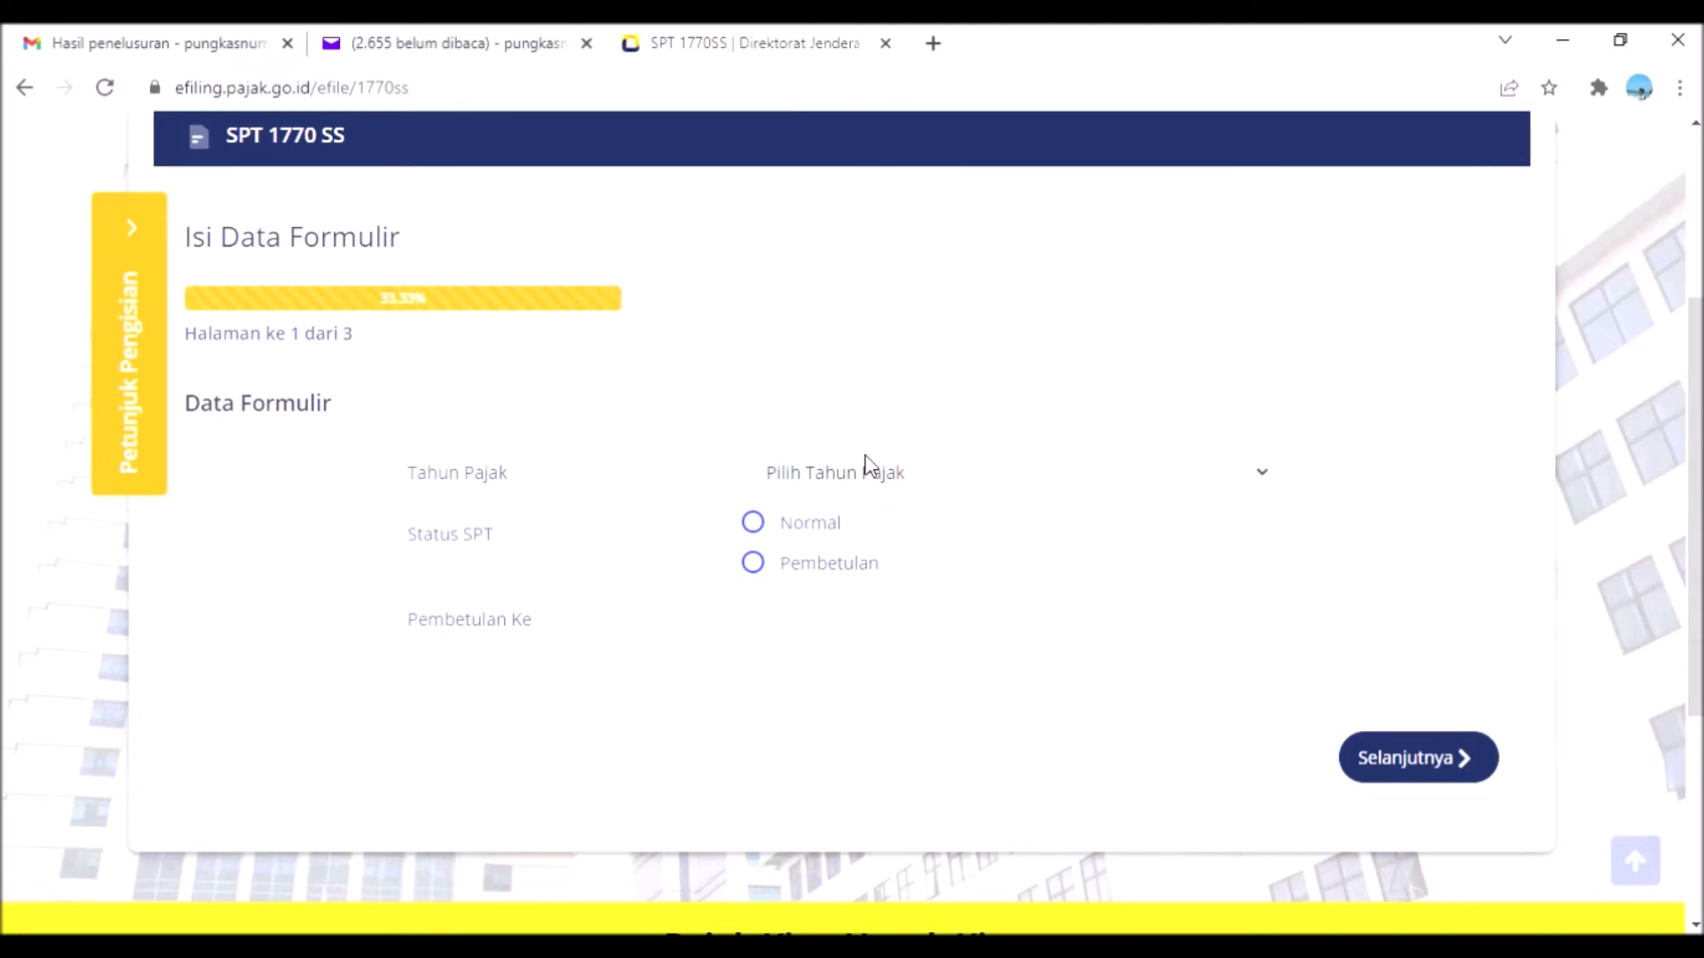
{"action": "left_click", "coordinate": [863, 472]}
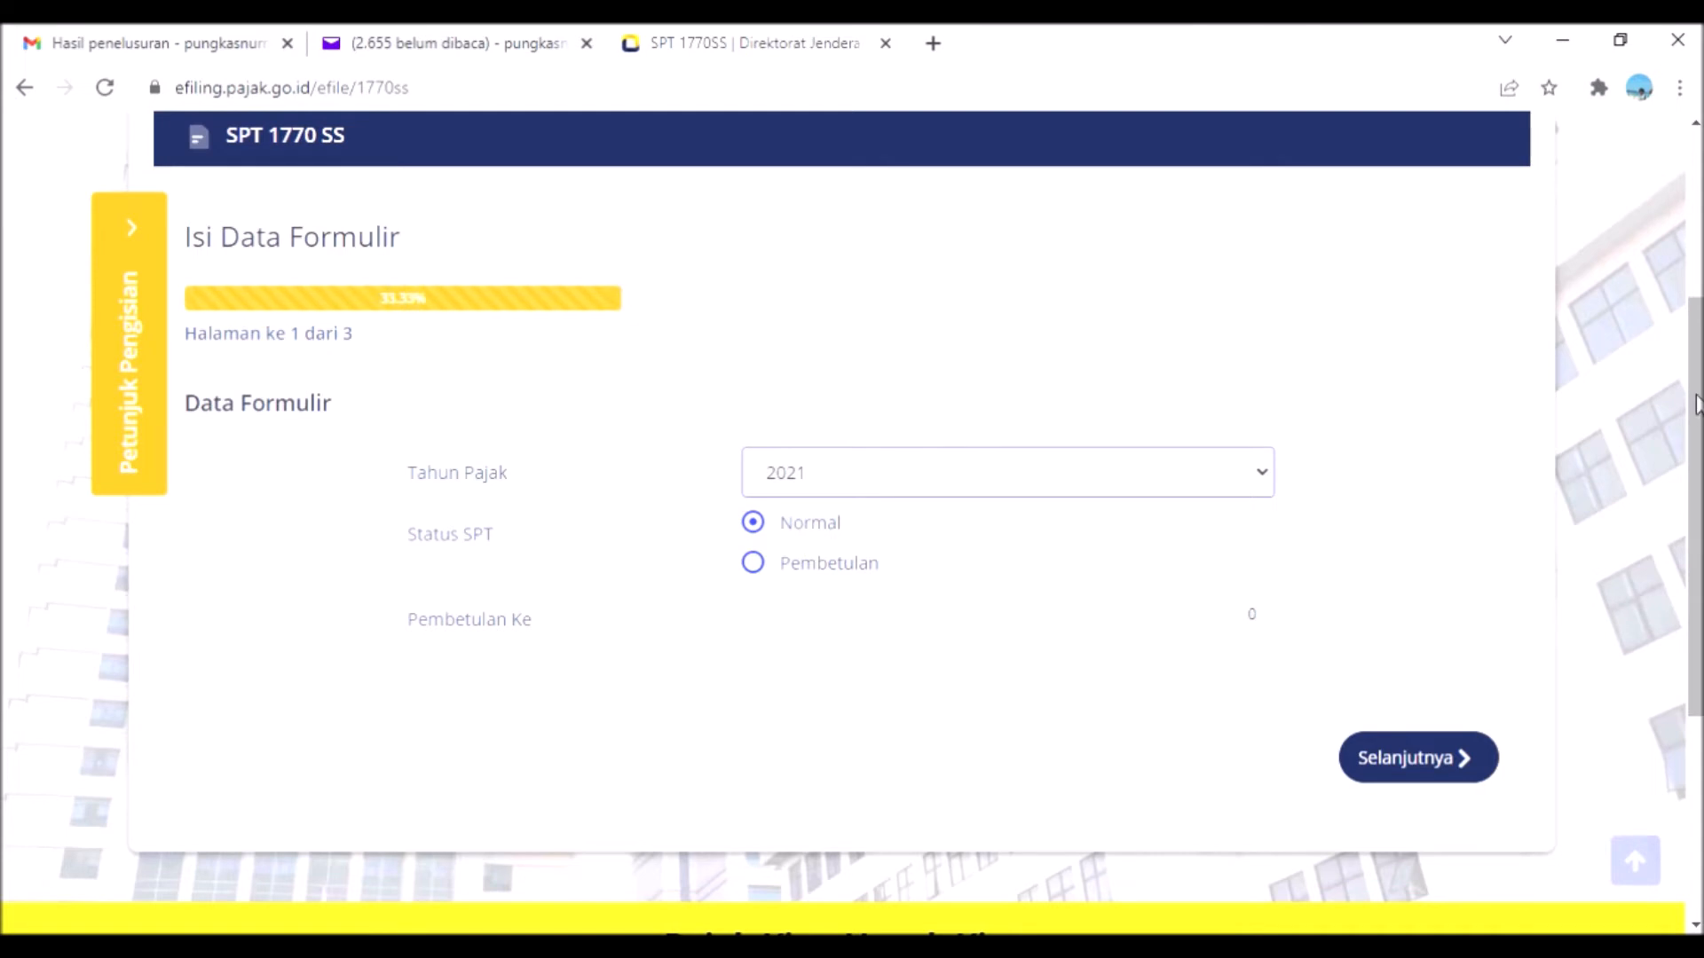
{"action": "left_click_drag", "start_coordinate": [1695, 410], "coordinate": [1697, 444]}
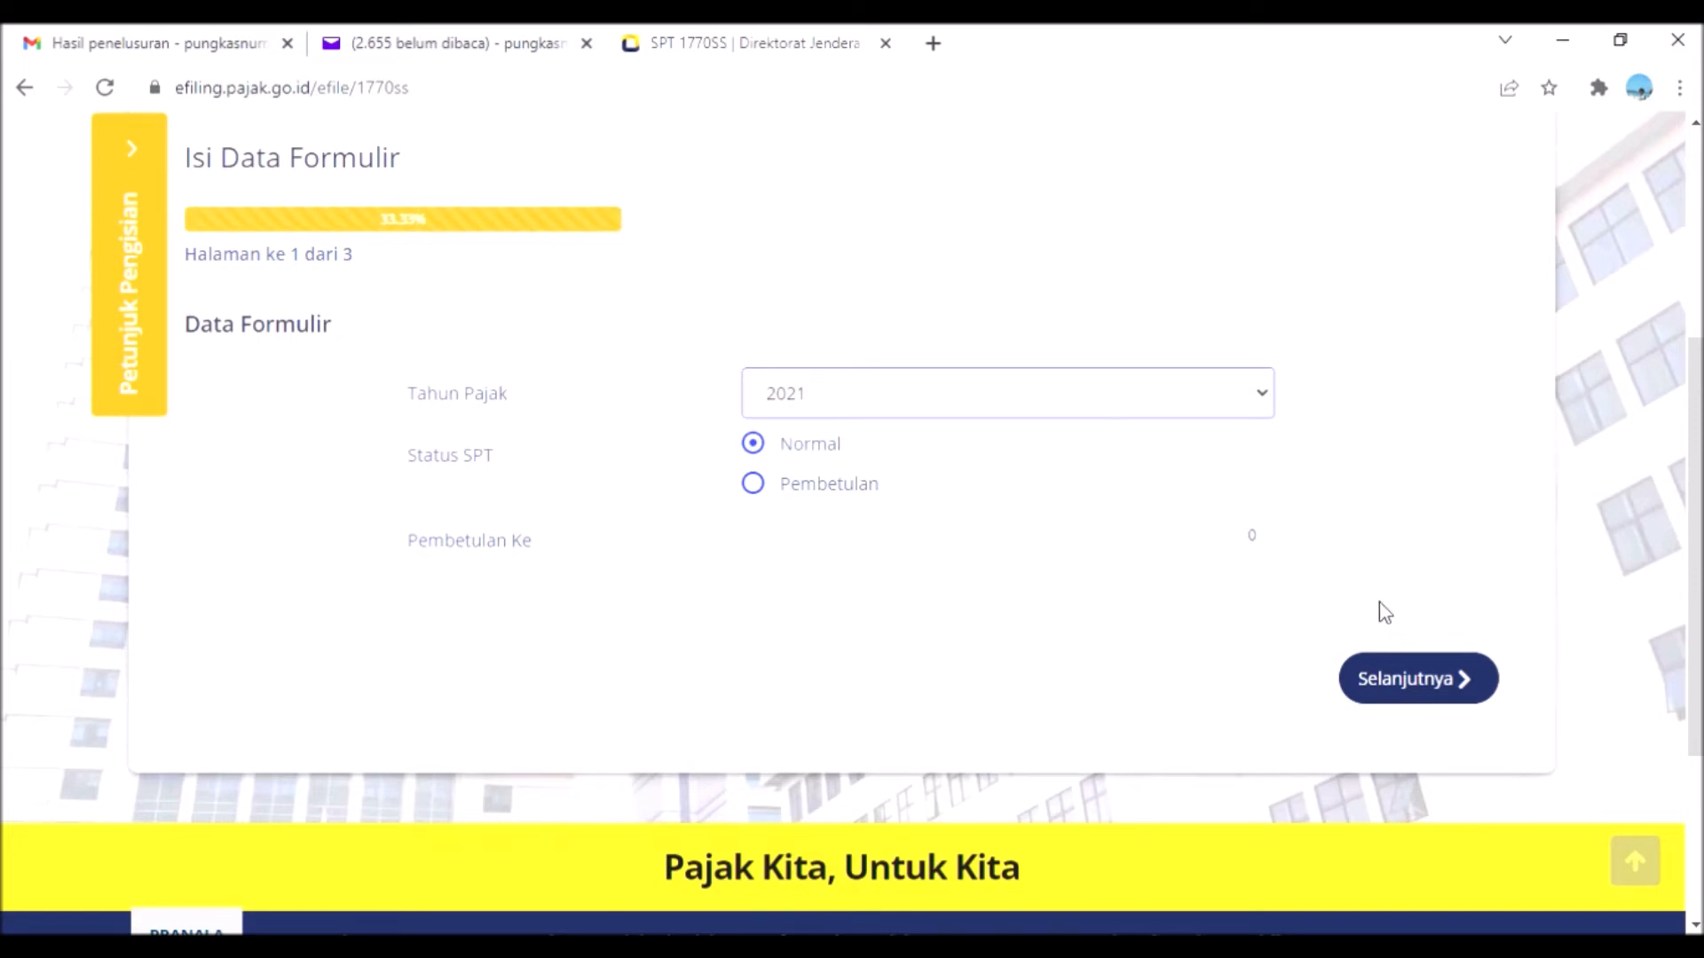
{"action": "left_click", "coordinate": [1433, 691]}
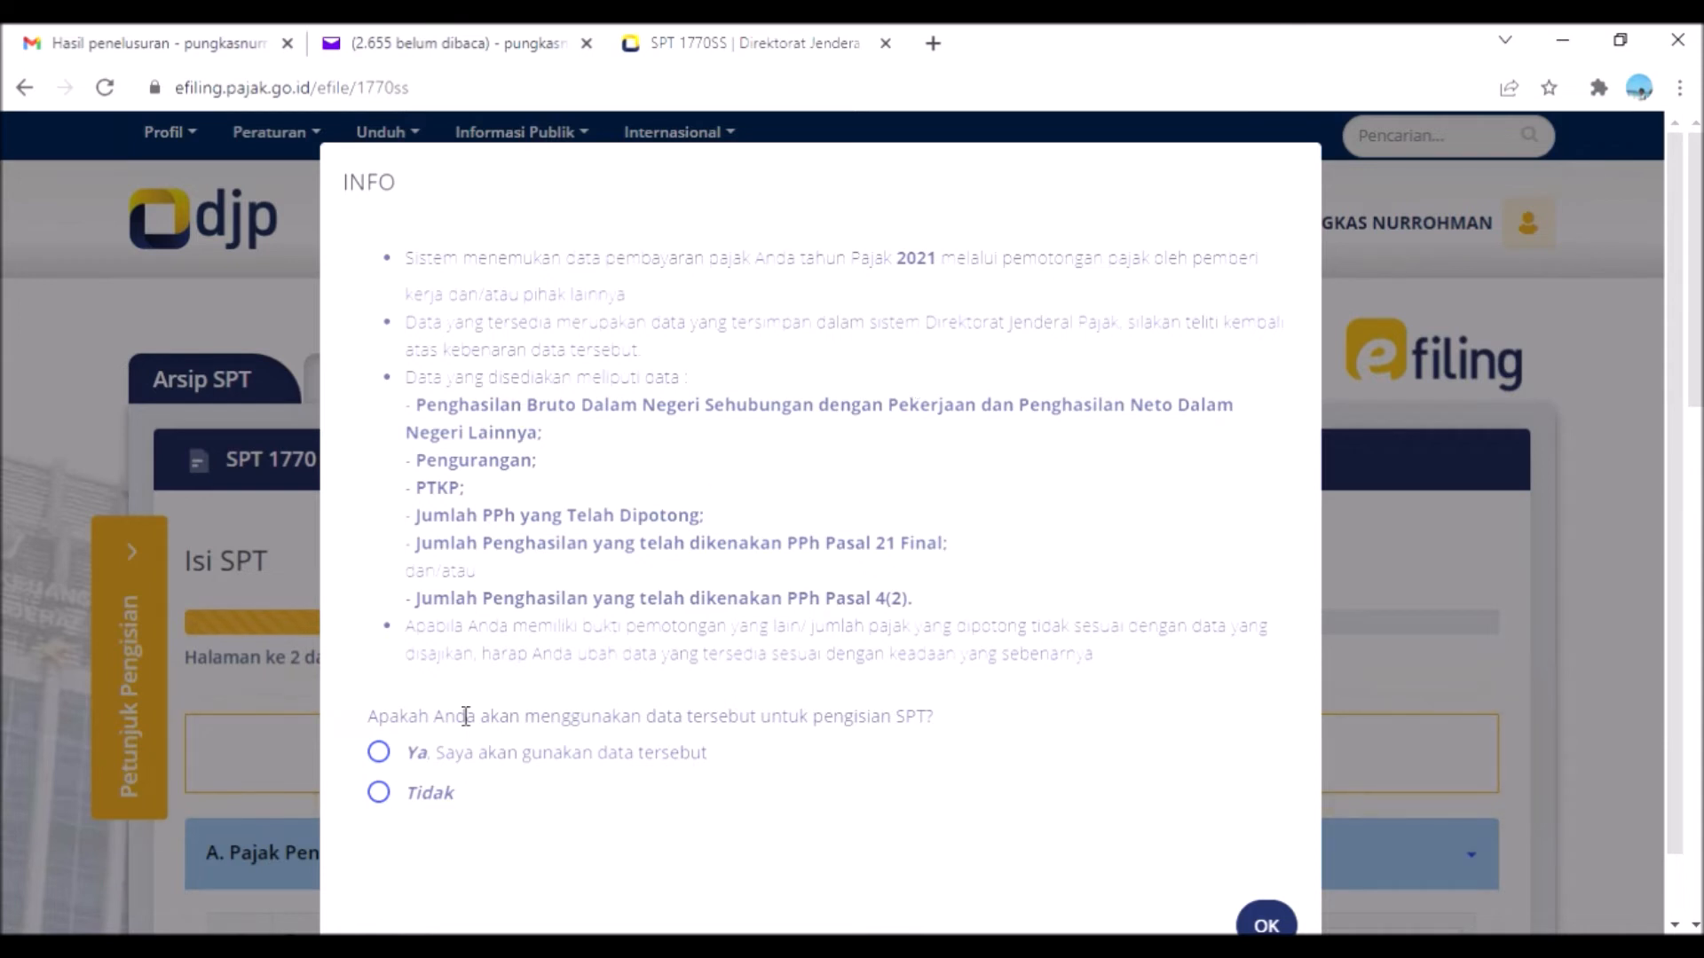
Step: Answer Tidak to using the system's stored tax payment data and confirm the info dialog
{"action": "left_click", "coordinate": [394, 793]}
{"action": "scroll", "coordinate": [438, 765], "scroll_direction": "down", "scroll_amount": 3}
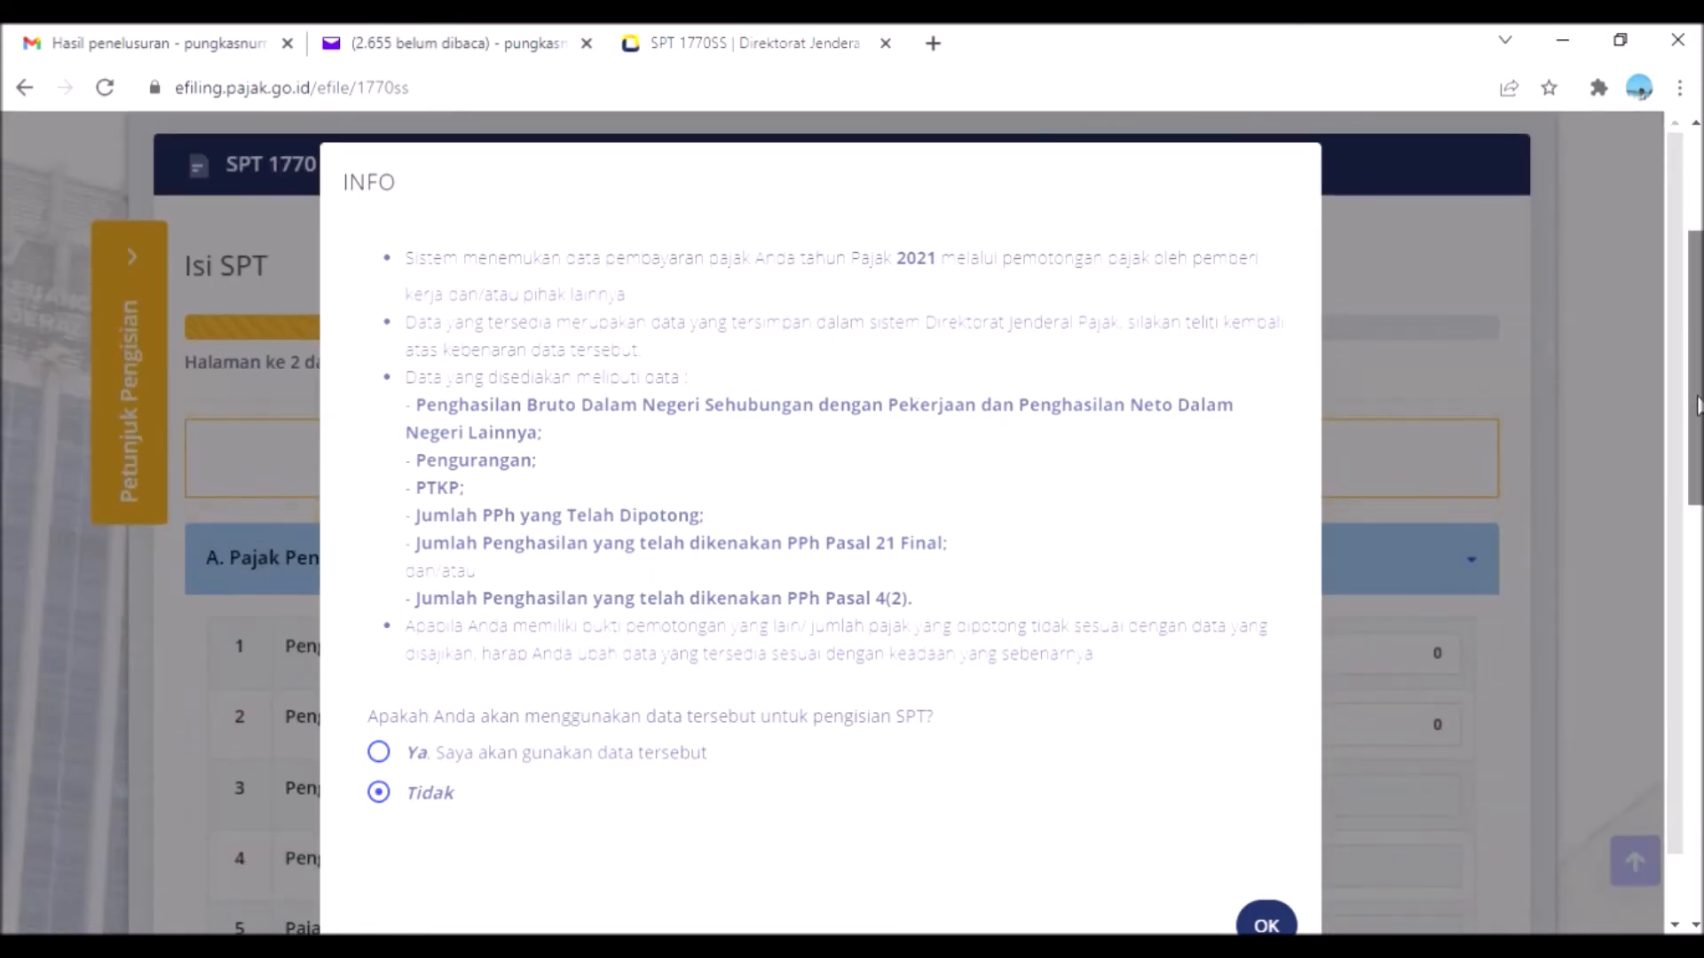
{"action": "scroll", "coordinate": [1338, 748], "scroll_direction": "down", "scroll_amount": 5}
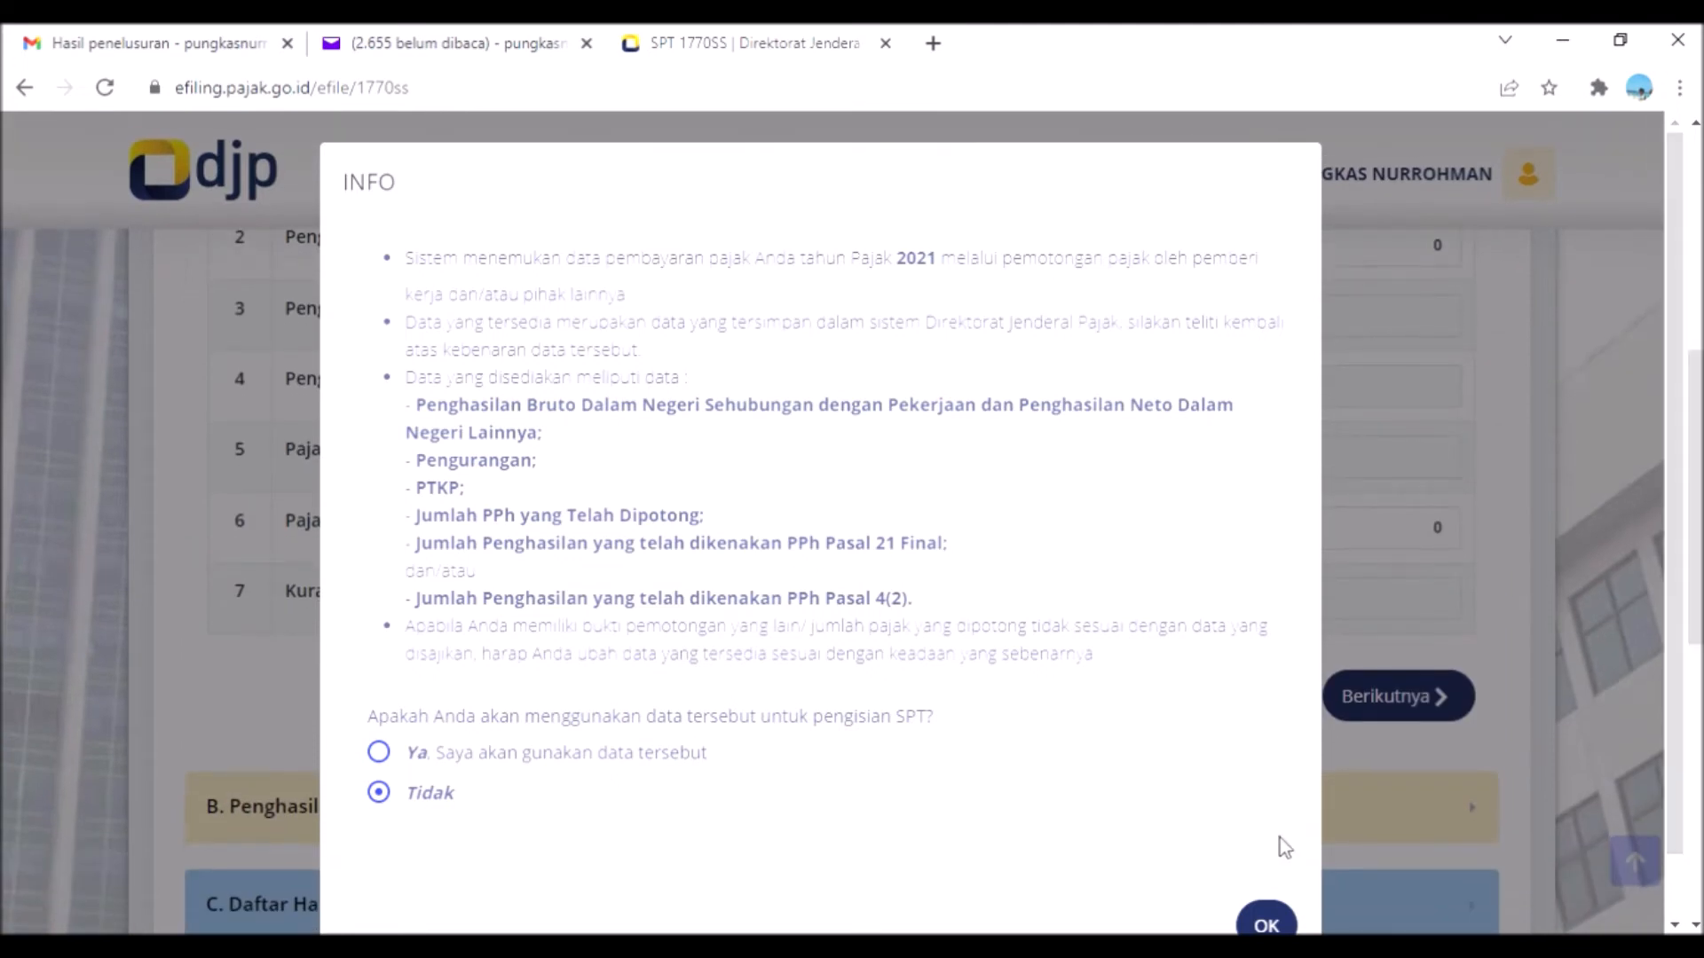
{"action": "left_click", "coordinate": [1269, 923]}
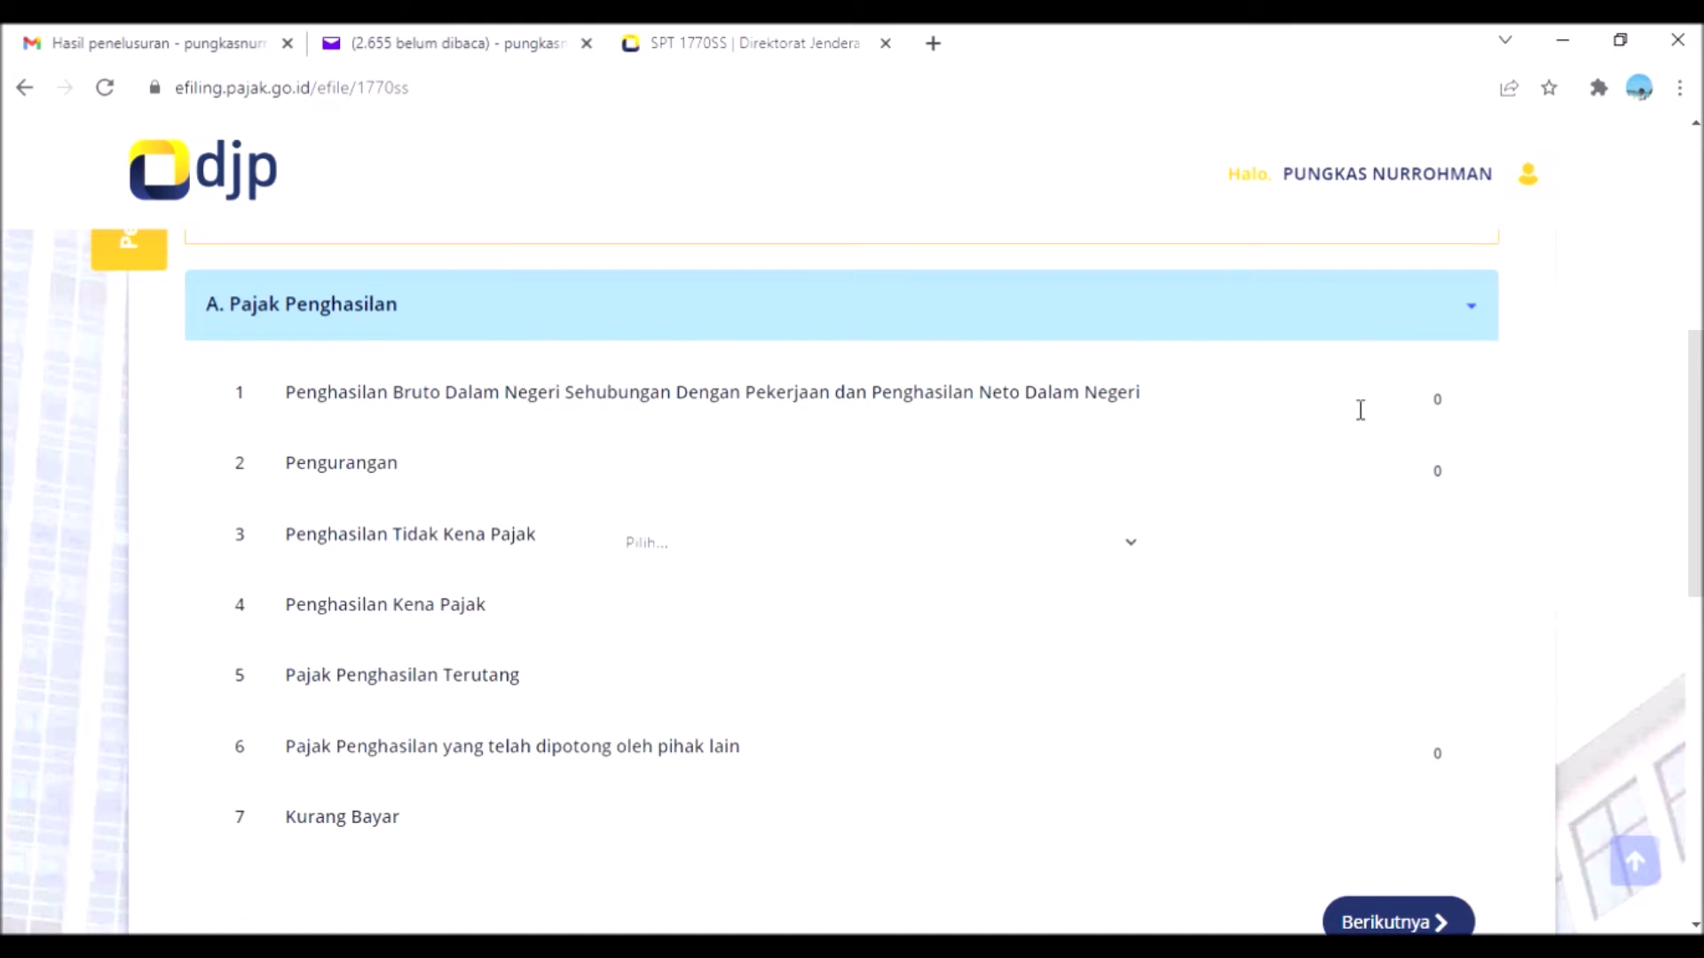
Step: Go through section A, Pajak Penghasilan, leaving its amounts at 0, and open section B on final-taxed and exempt income
{"action": "left_click", "coordinate": [1397, 419]}
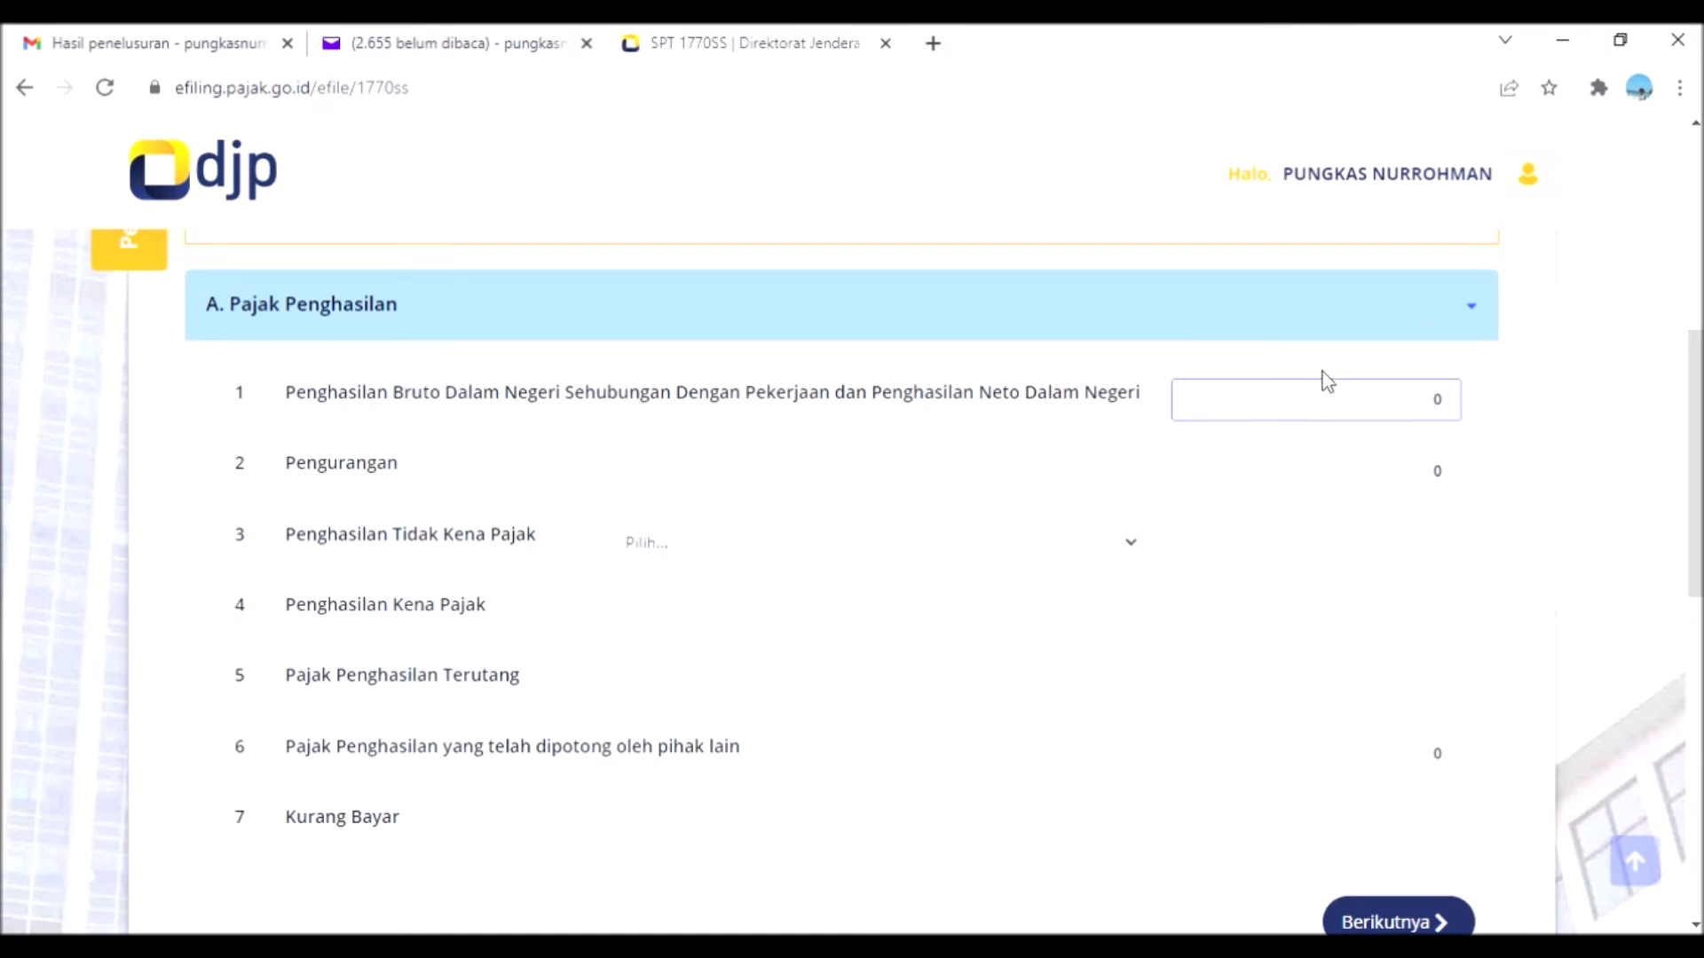
{"action": "scroll", "coordinate": [1698, 557], "scroll_direction": "down", "scroll_amount": 4}
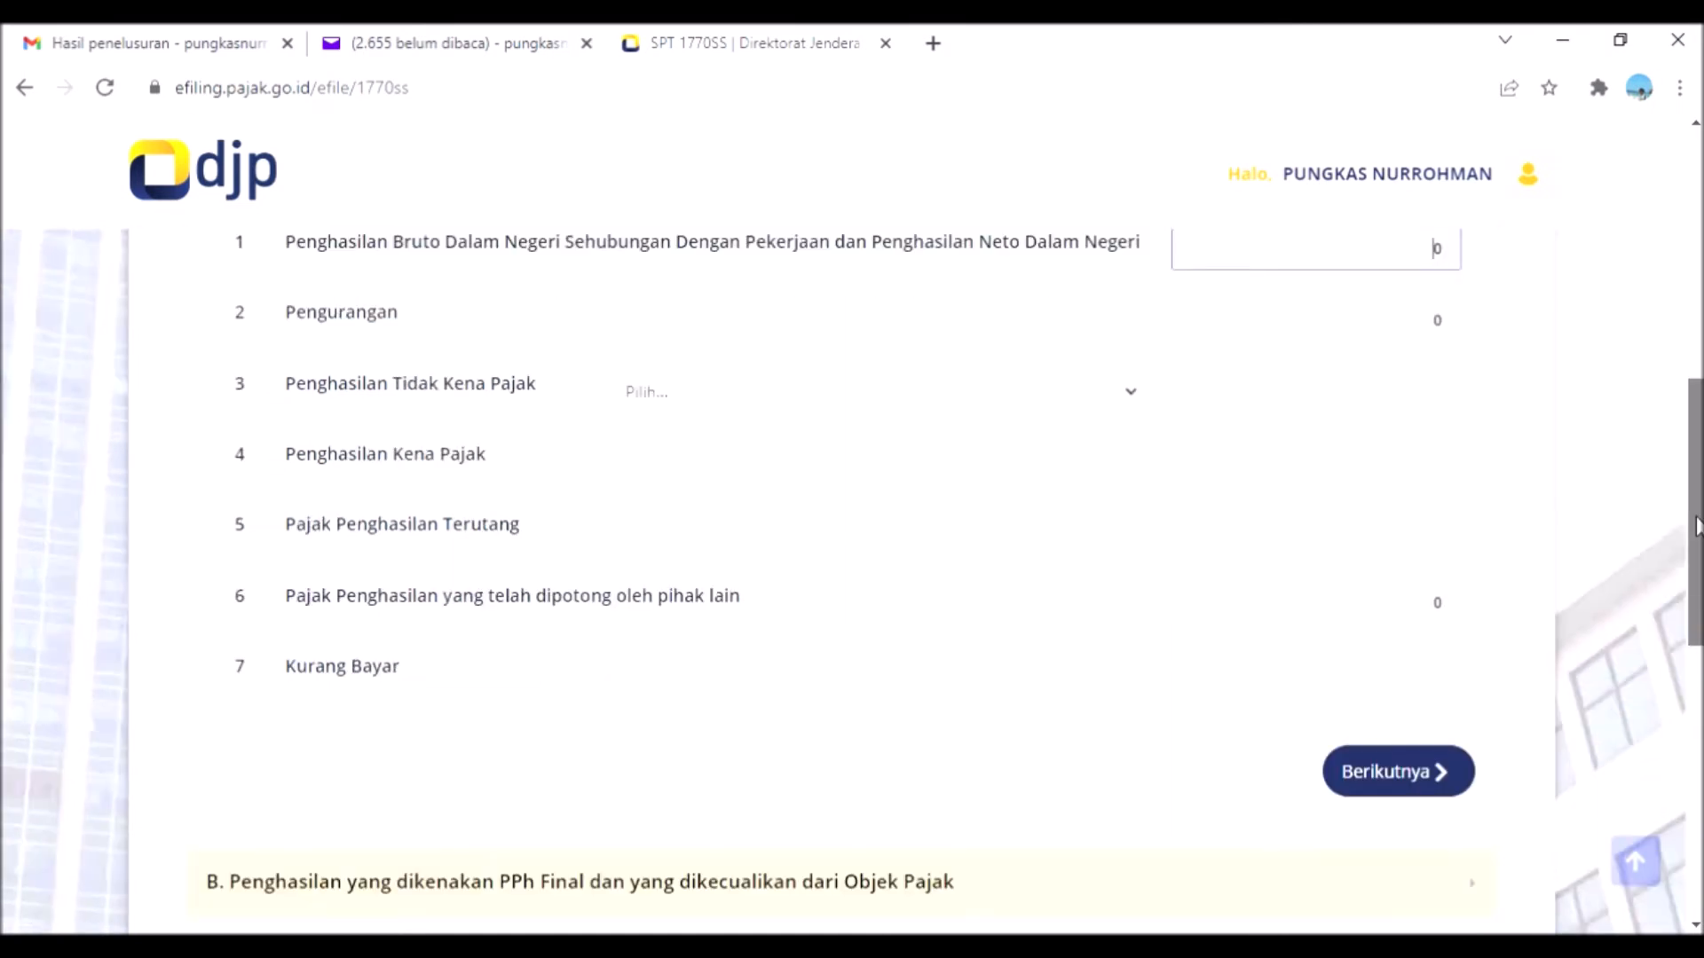
{"action": "scroll", "coordinate": [1699, 558], "scroll_direction": "up", "scroll_amount": 5}
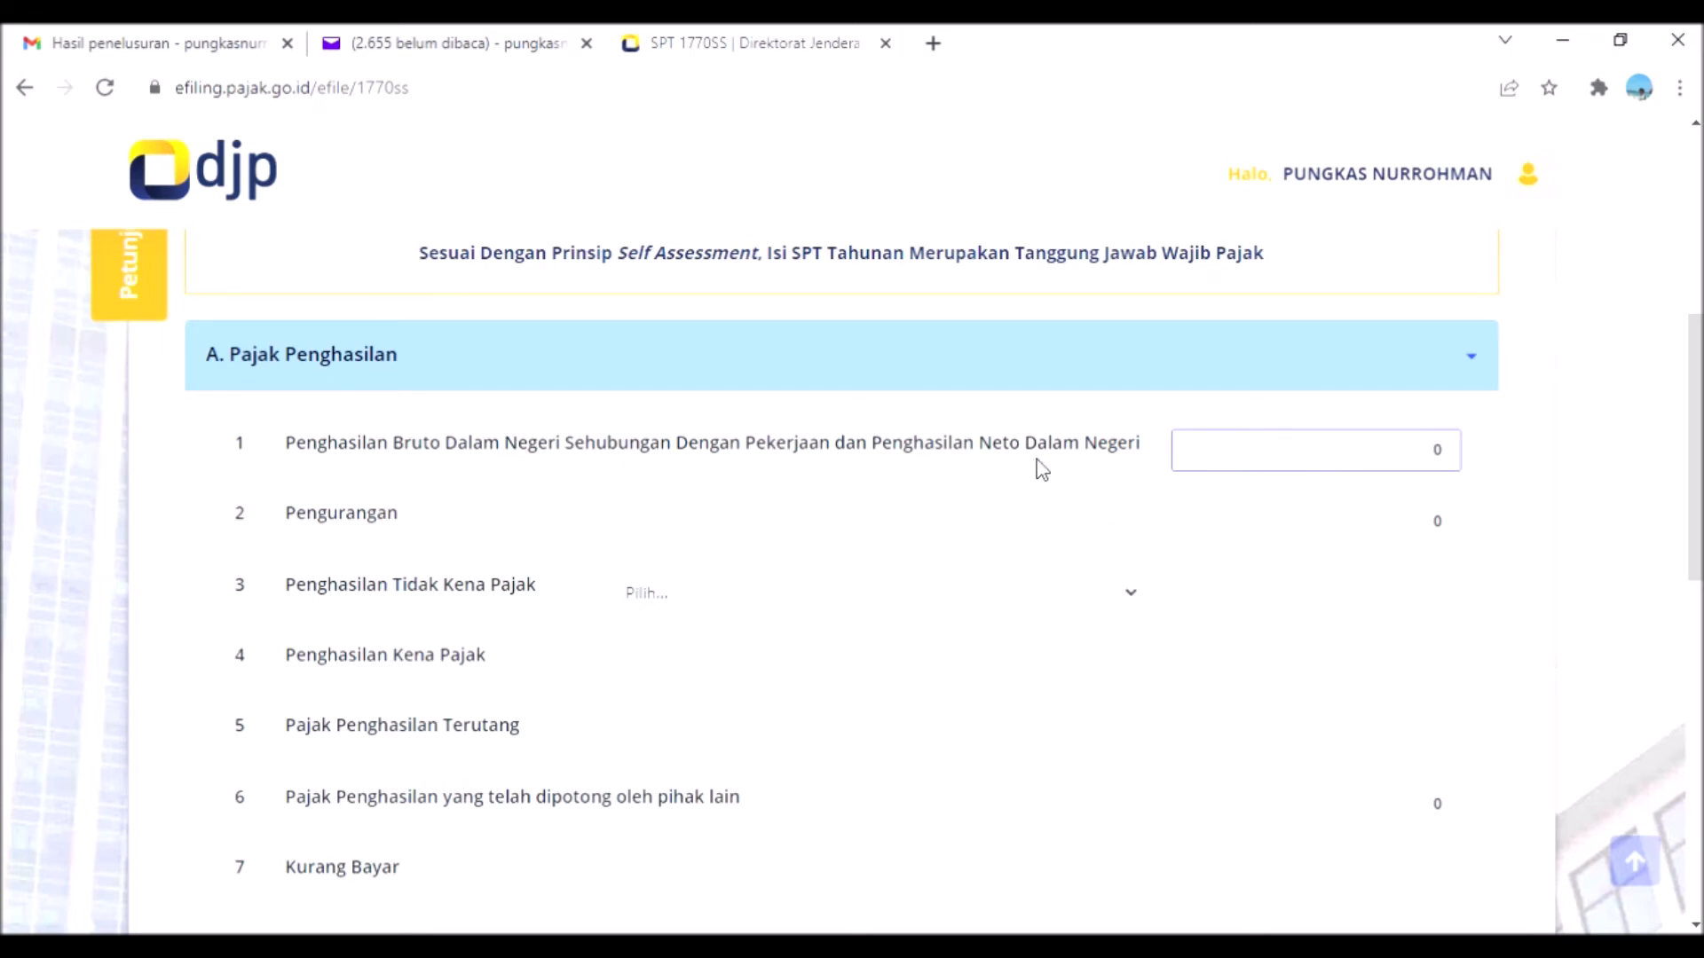
{"action": "left_click_drag", "start_coordinate": [1475, 532], "coordinate": [1456, 941]}
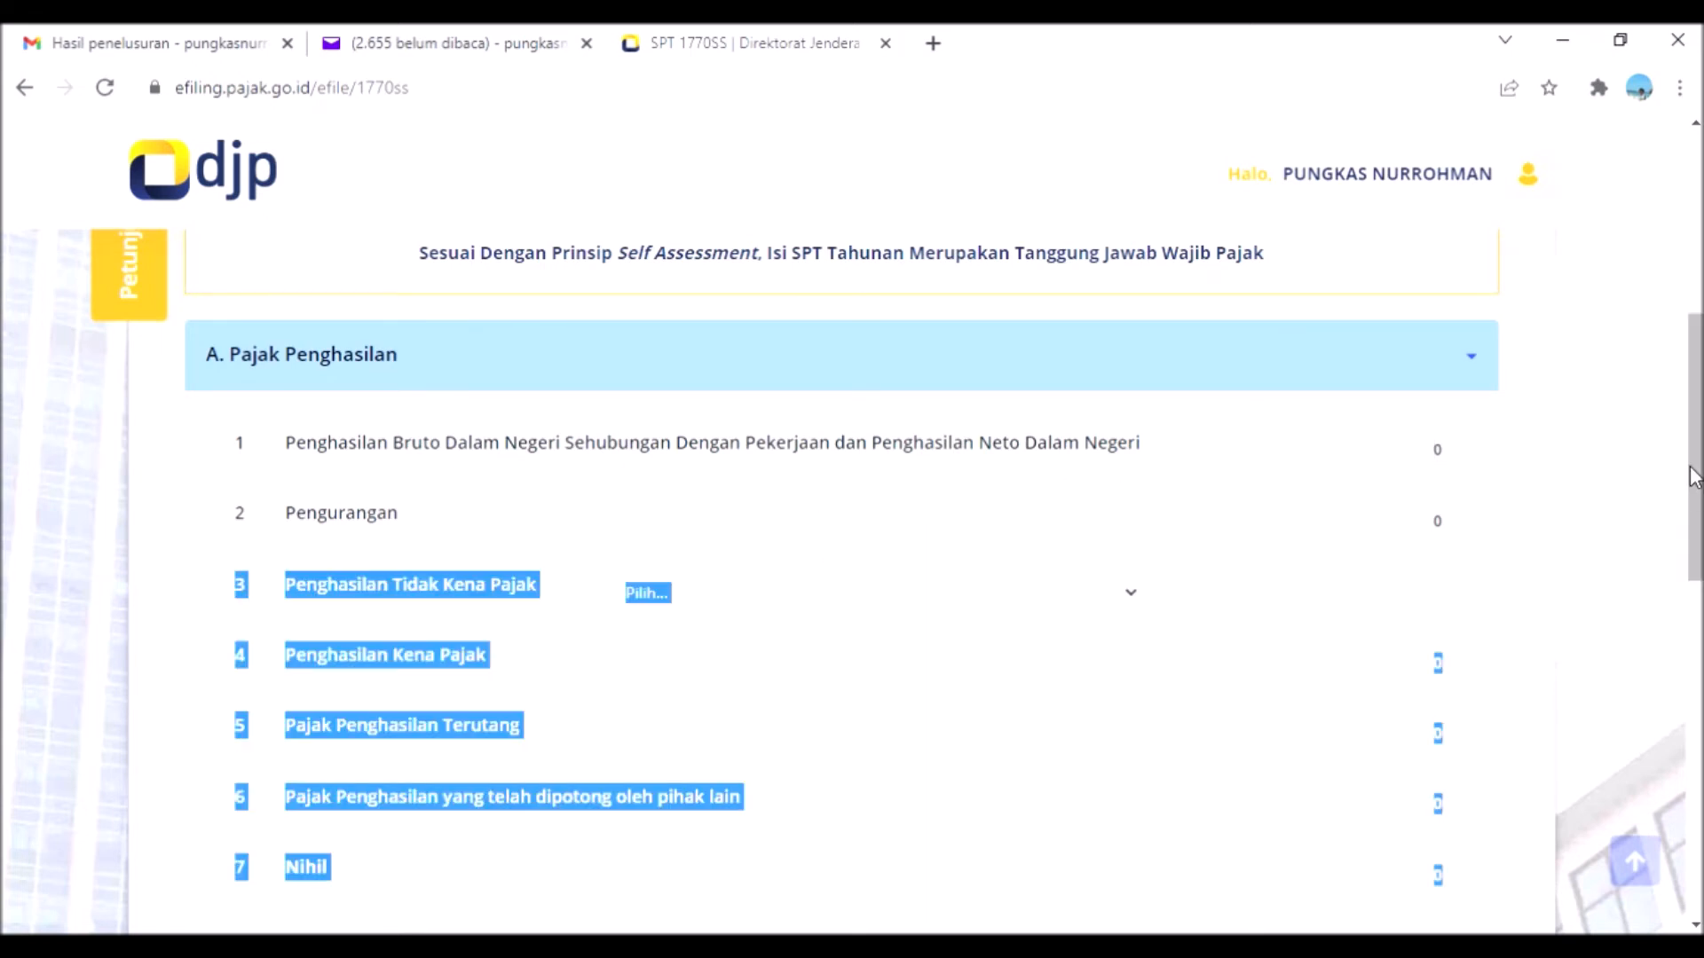
{"action": "left_click", "coordinate": [1531, 543]}
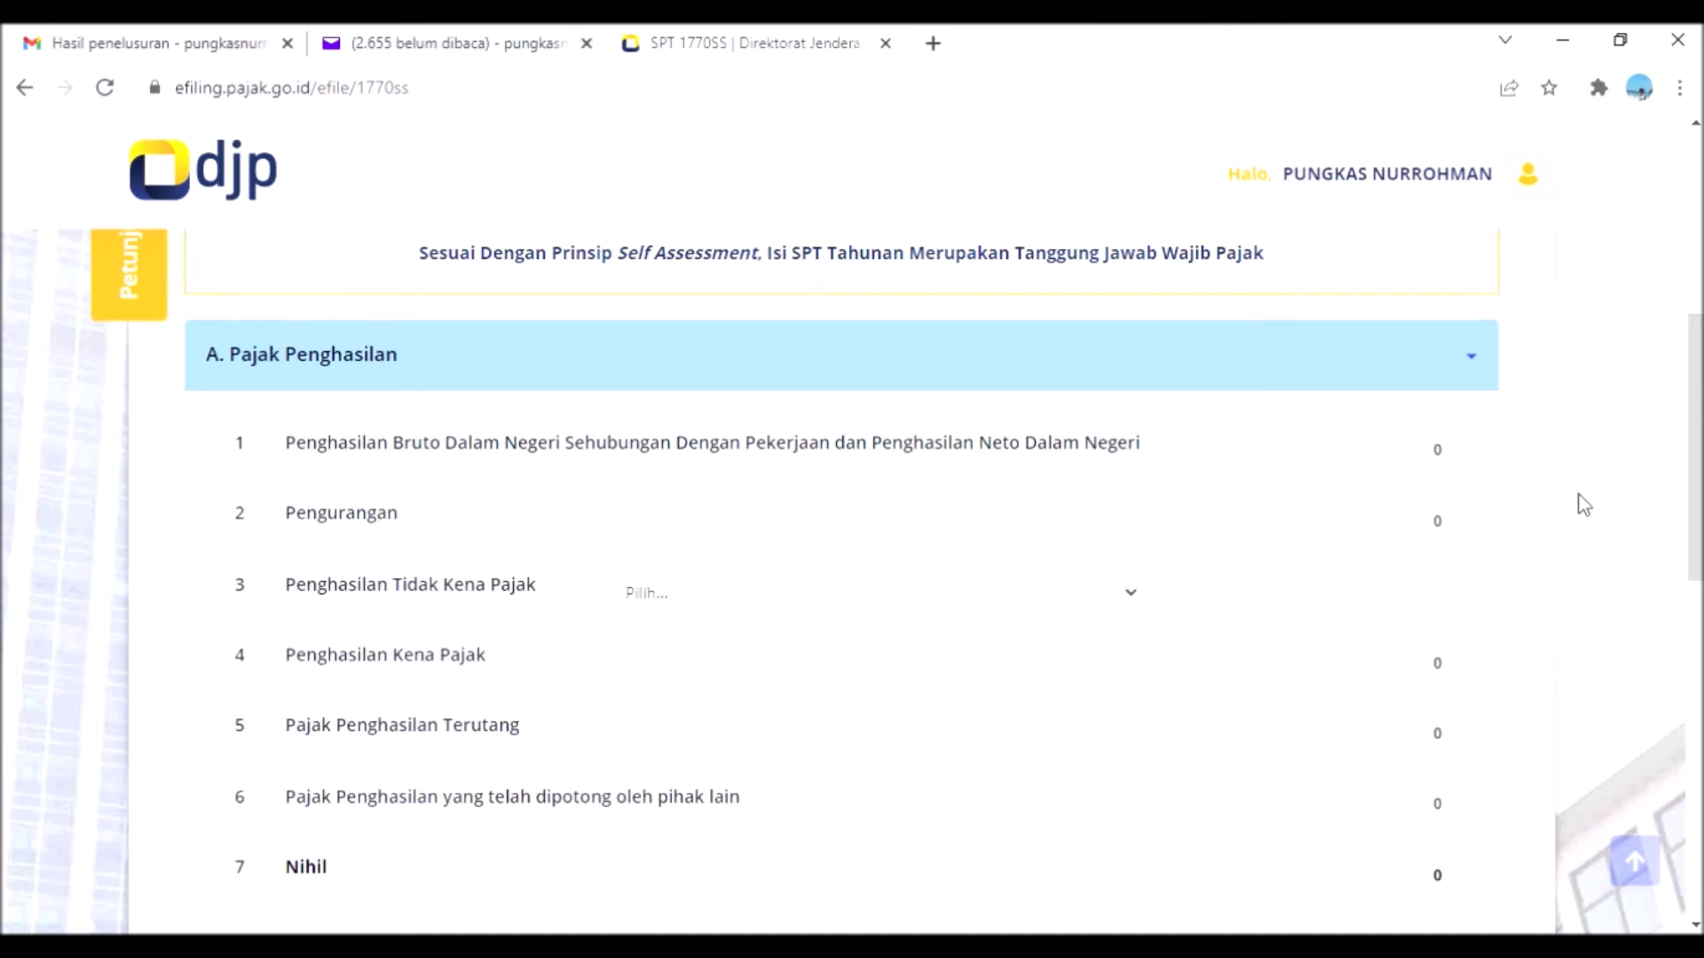
{"action": "left_click_drag", "start_coordinate": [1699, 461], "coordinate": [1700, 640]}
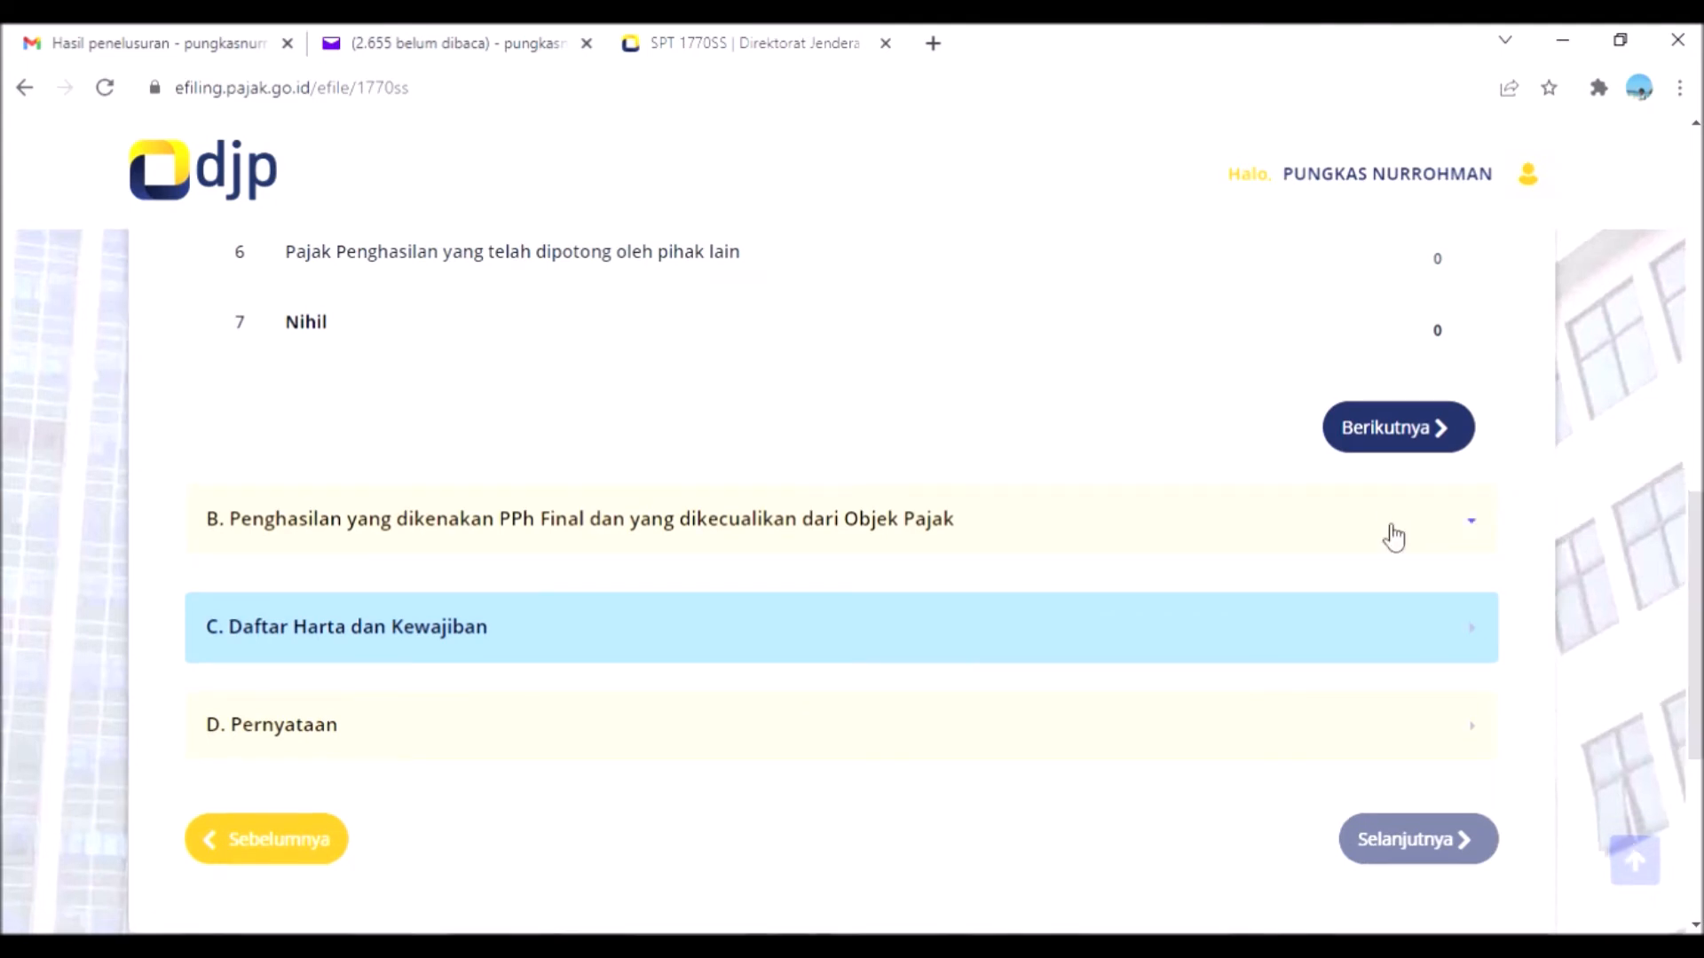
{"action": "scroll", "coordinate": [1389, 535], "scroll_direction": "down", "scroll_amount": 3}
{"action": "left_click_drag", "start_coordinate": [1699, 612], "coordinate": [1700, 427]}
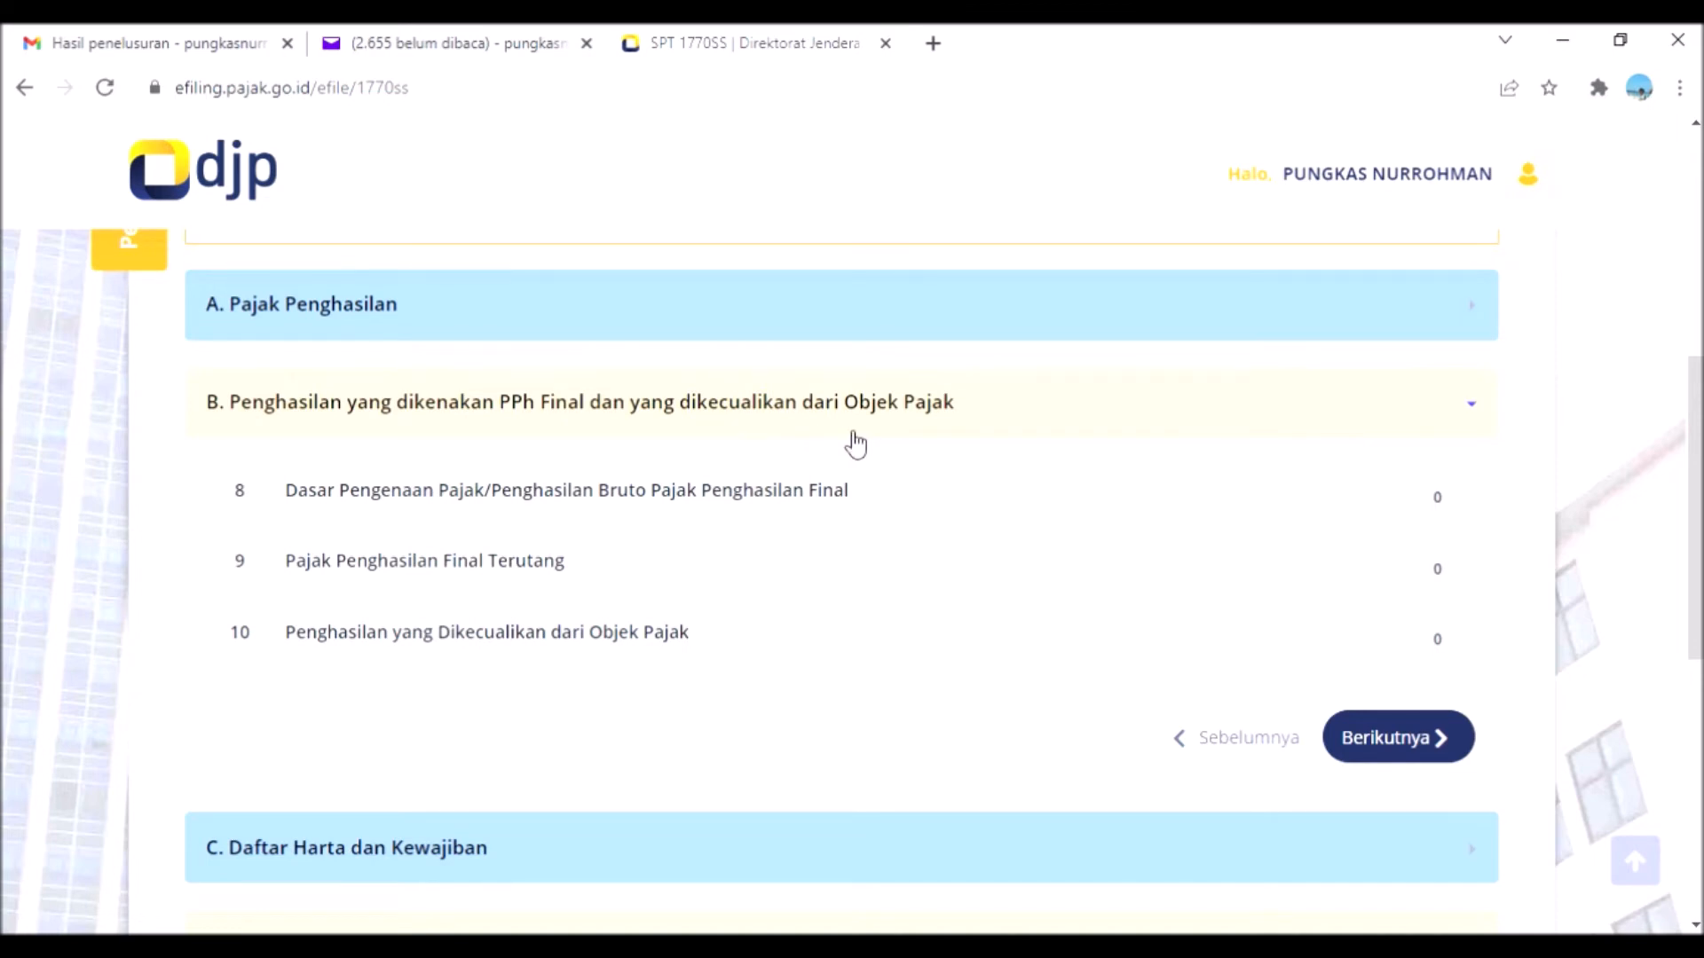
Step: Go through section B with its amounts left at 0, and open section C, Daftar Harta dan Kewajiban
{"action": "left_click", "coordinate": [1239, 500]}
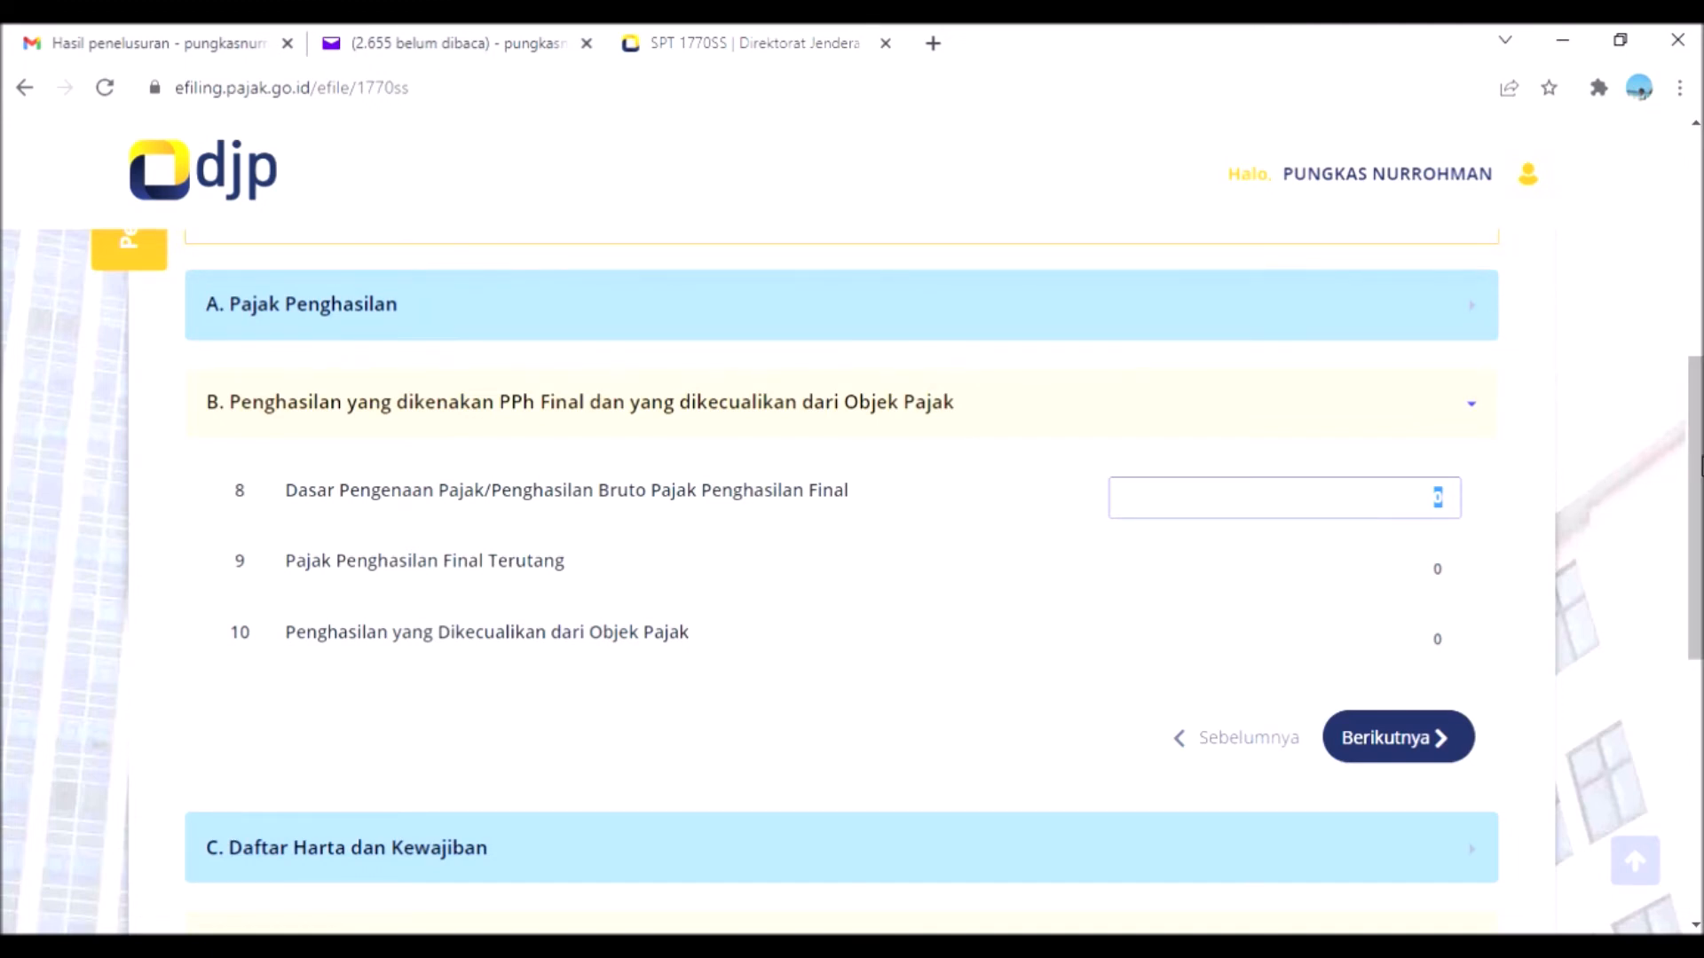
{"action": "left_click_drag", "start_coordinate": [1700, 468], "coordinate": [1700, 561]}
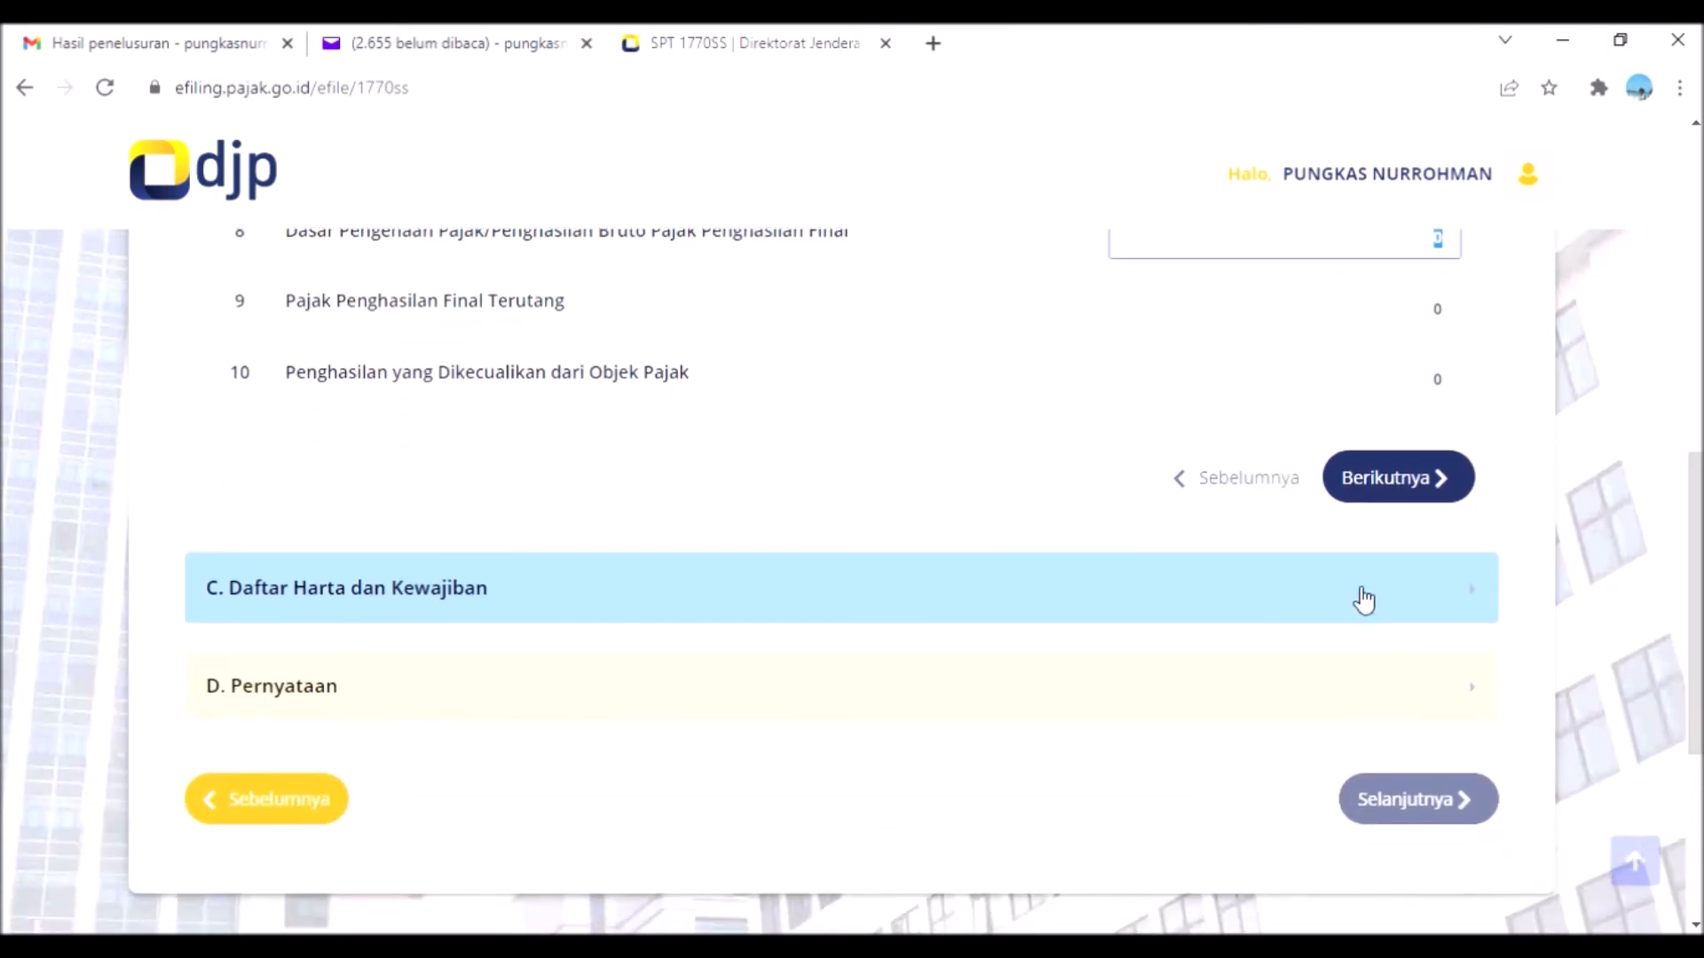
{"action": "left_click", "coordinate": [1026, 581]}
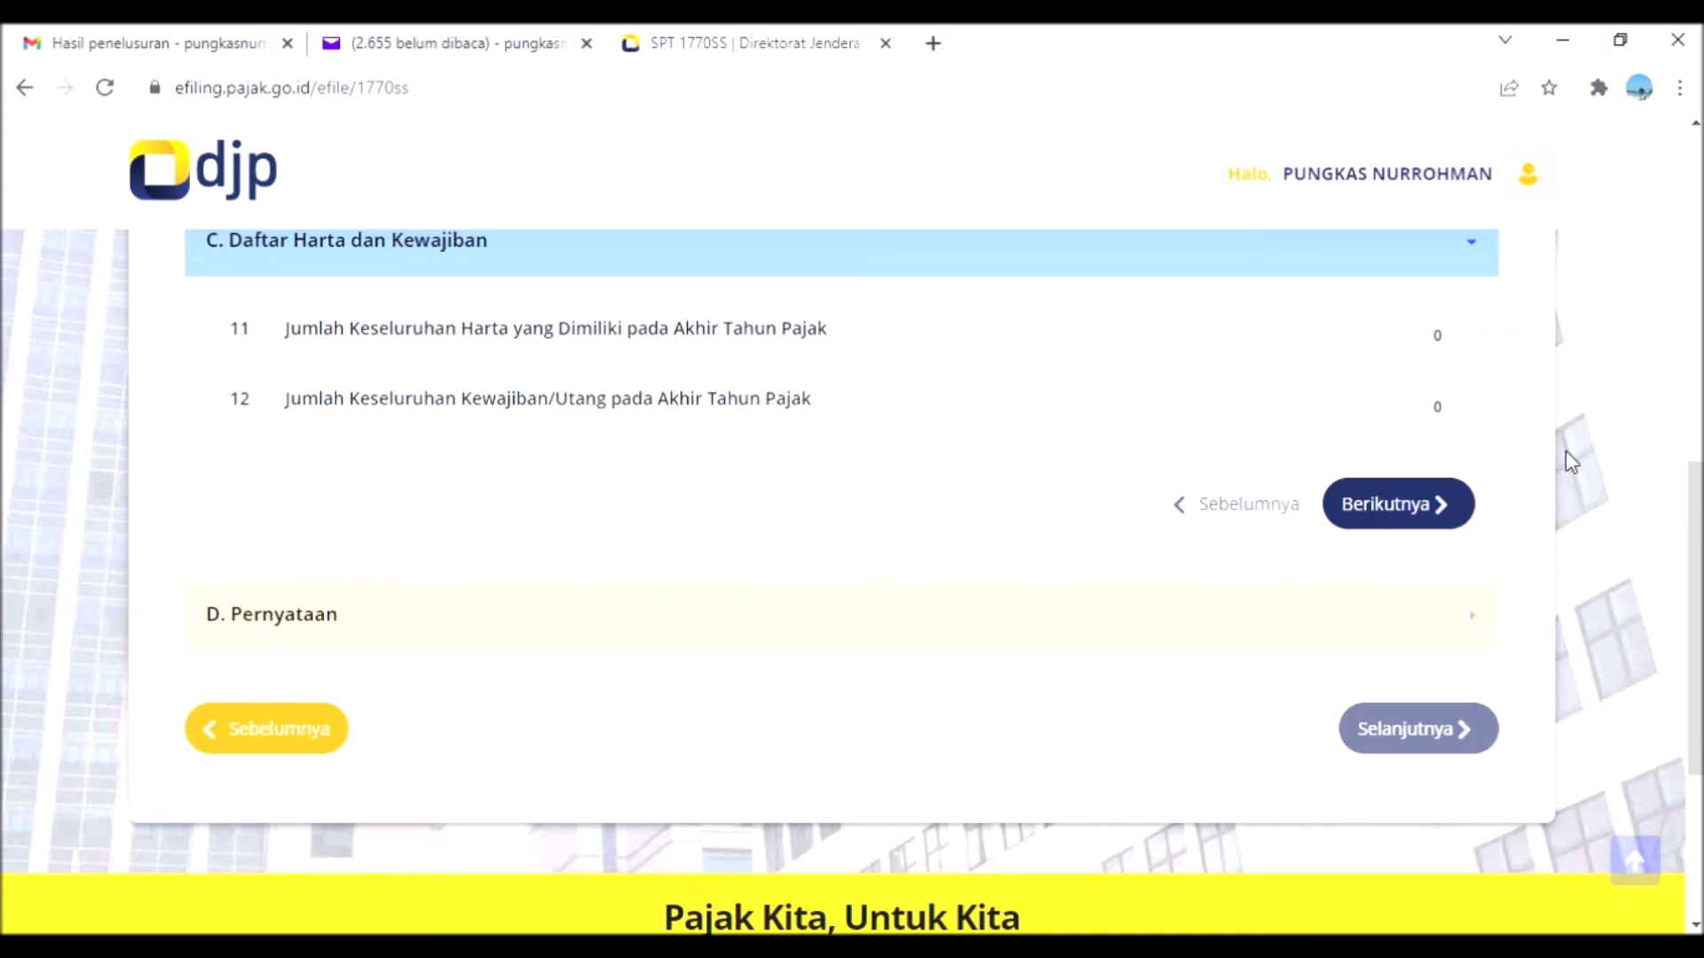
{"action": "scroll", "coordinate": [1695, 551], "scroll_direction": "up", "scroll_amount": 1}
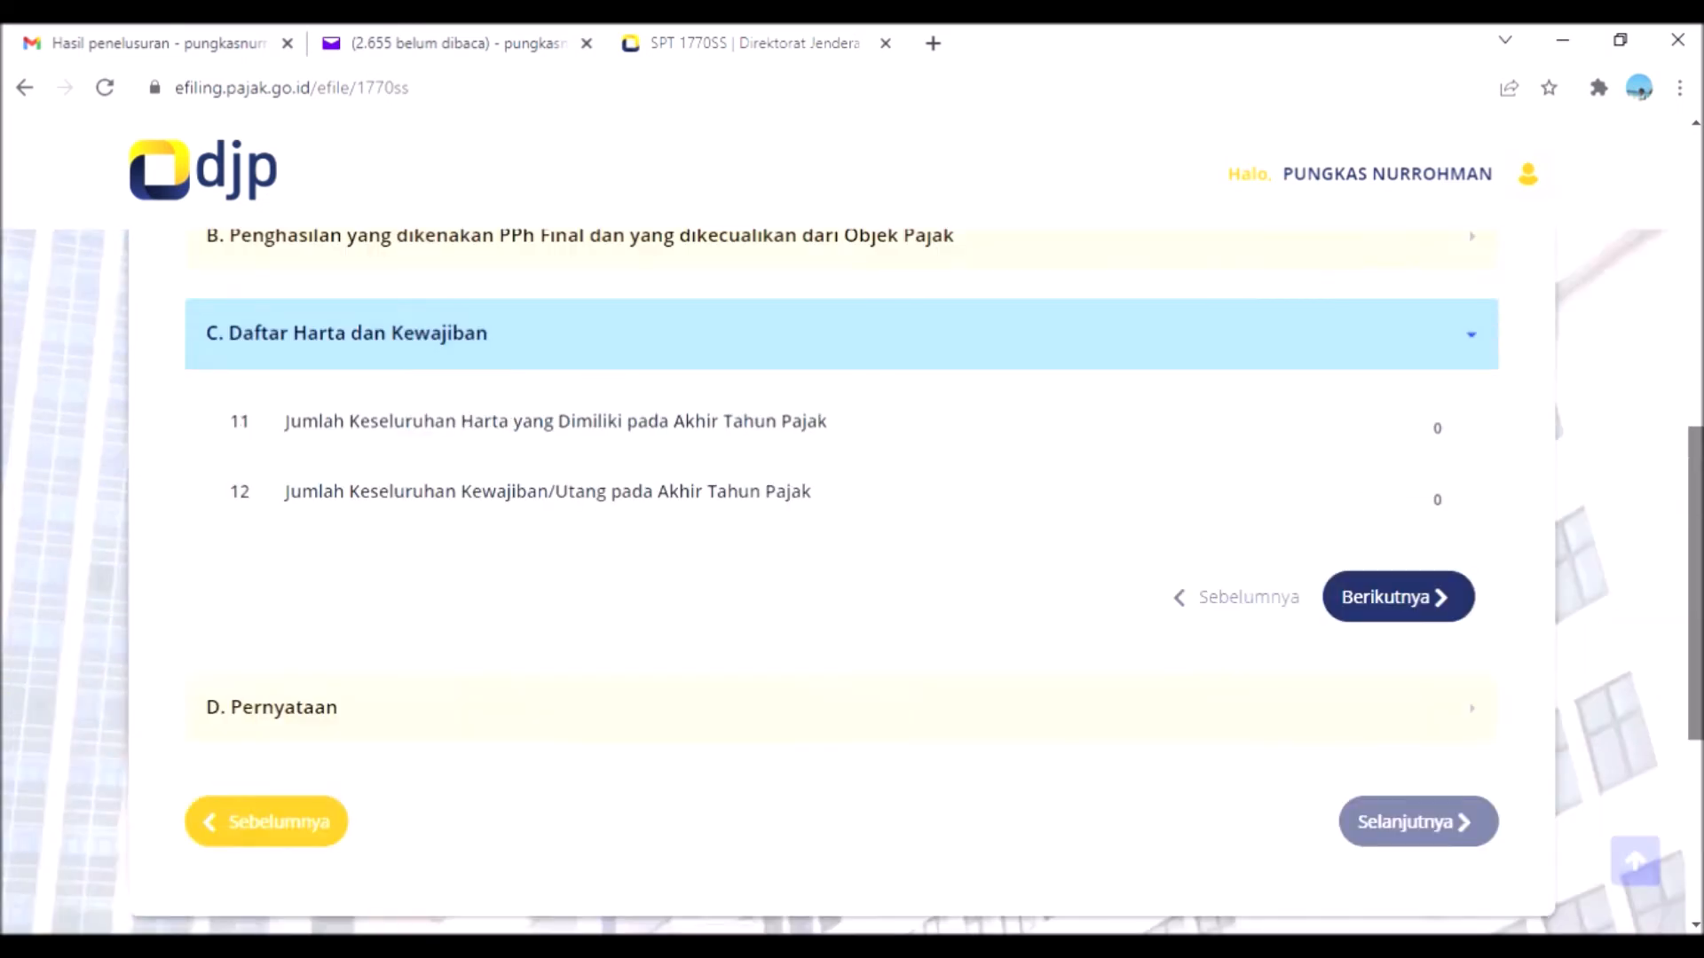
{"action": "scroll", "coordinate": [852, 581], "scroll_direction": "up", "scroll_amount": 4}
{"action": "scroll", "coordinate": [852, 581], "scroll_direction": "down", "scroll_amount": 3}
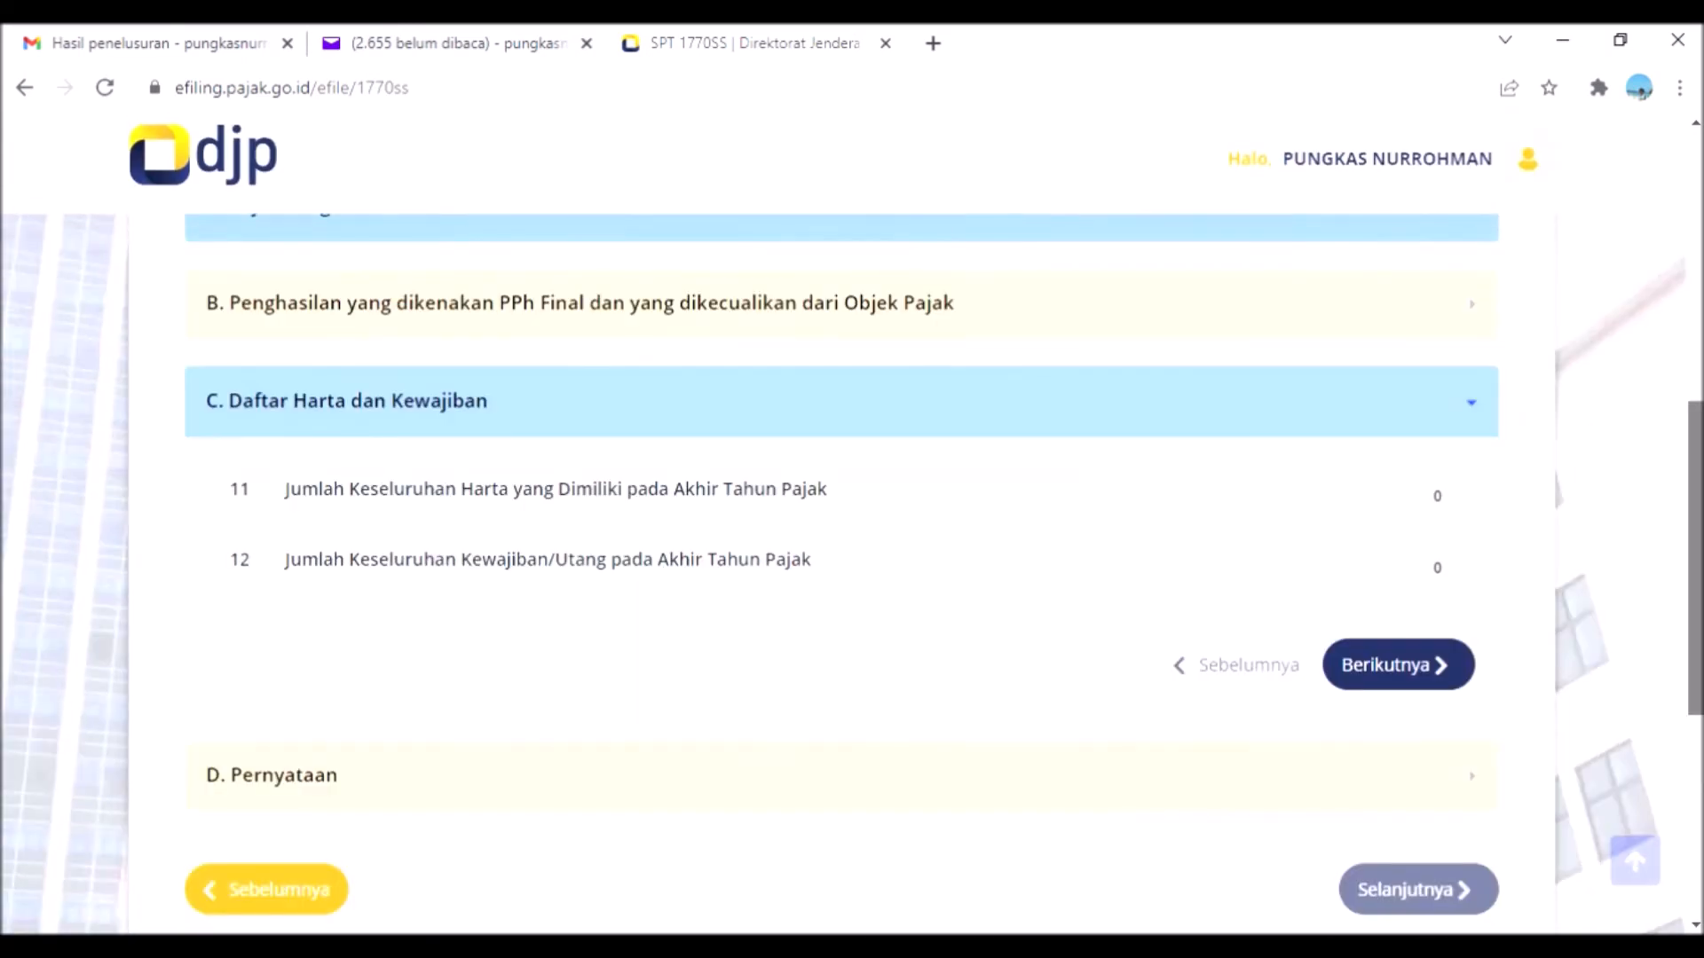
{"action": "scroll", "coordinate": [852, 533], "scroll_direction": "up", "scroll_amount": 3}
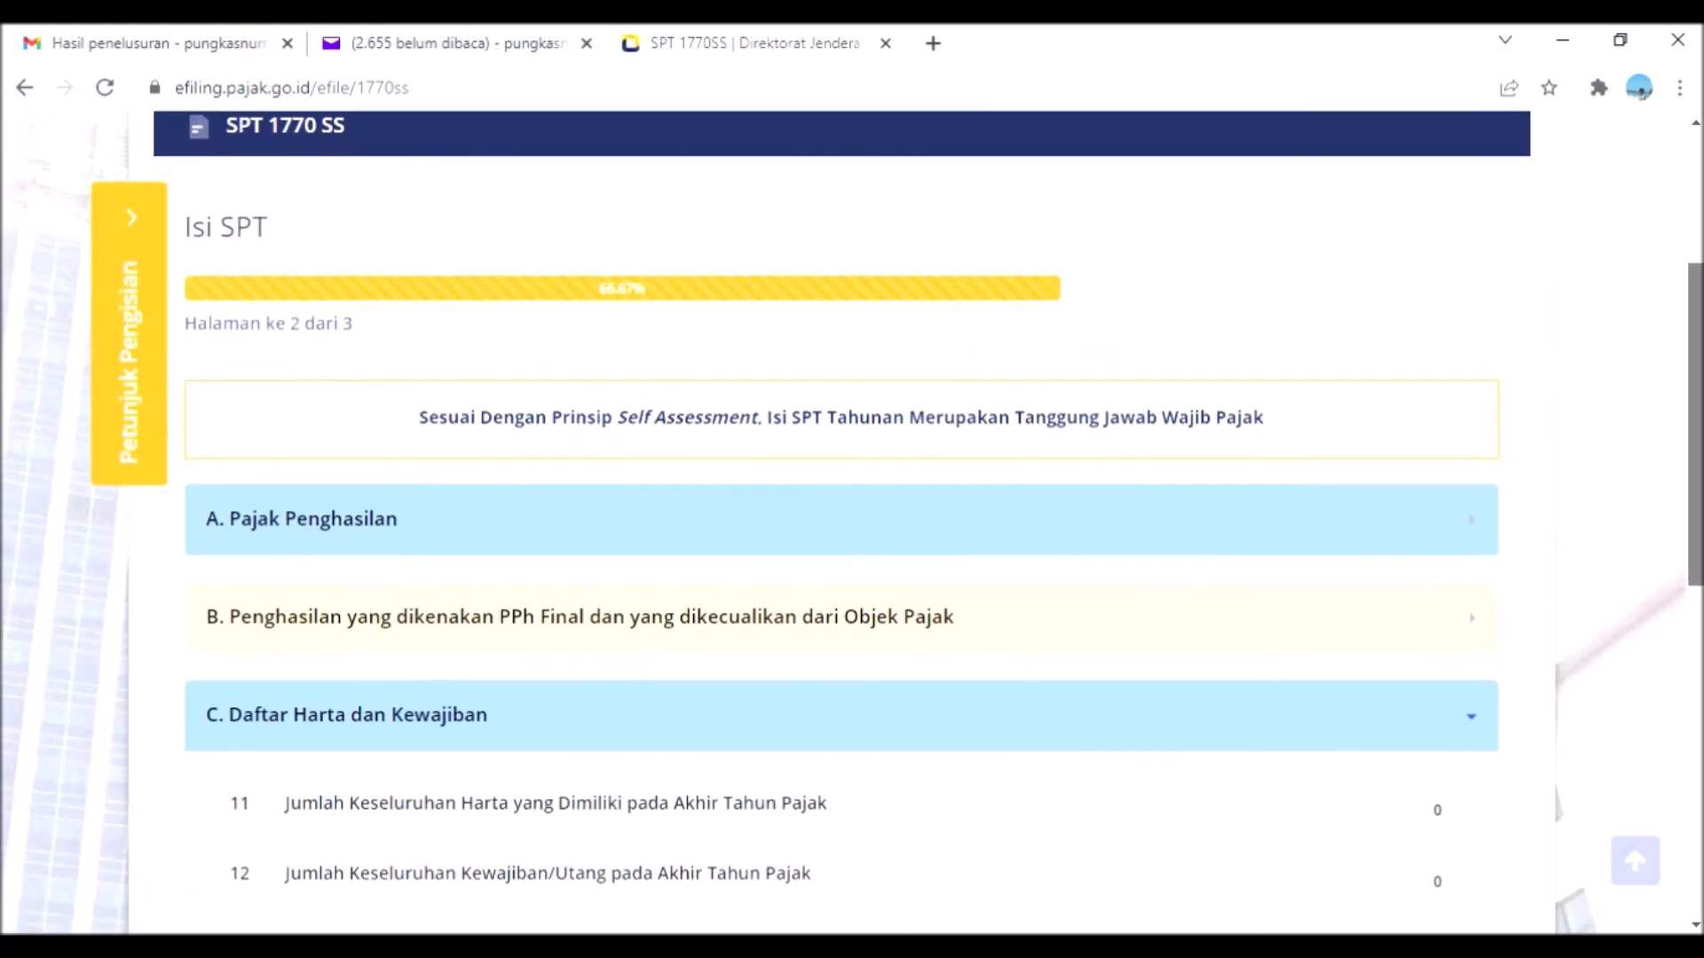
{"action": "scroll", "coordinate": [1699, 543], "scroll_direction": "down", "scroll_amount": 3}
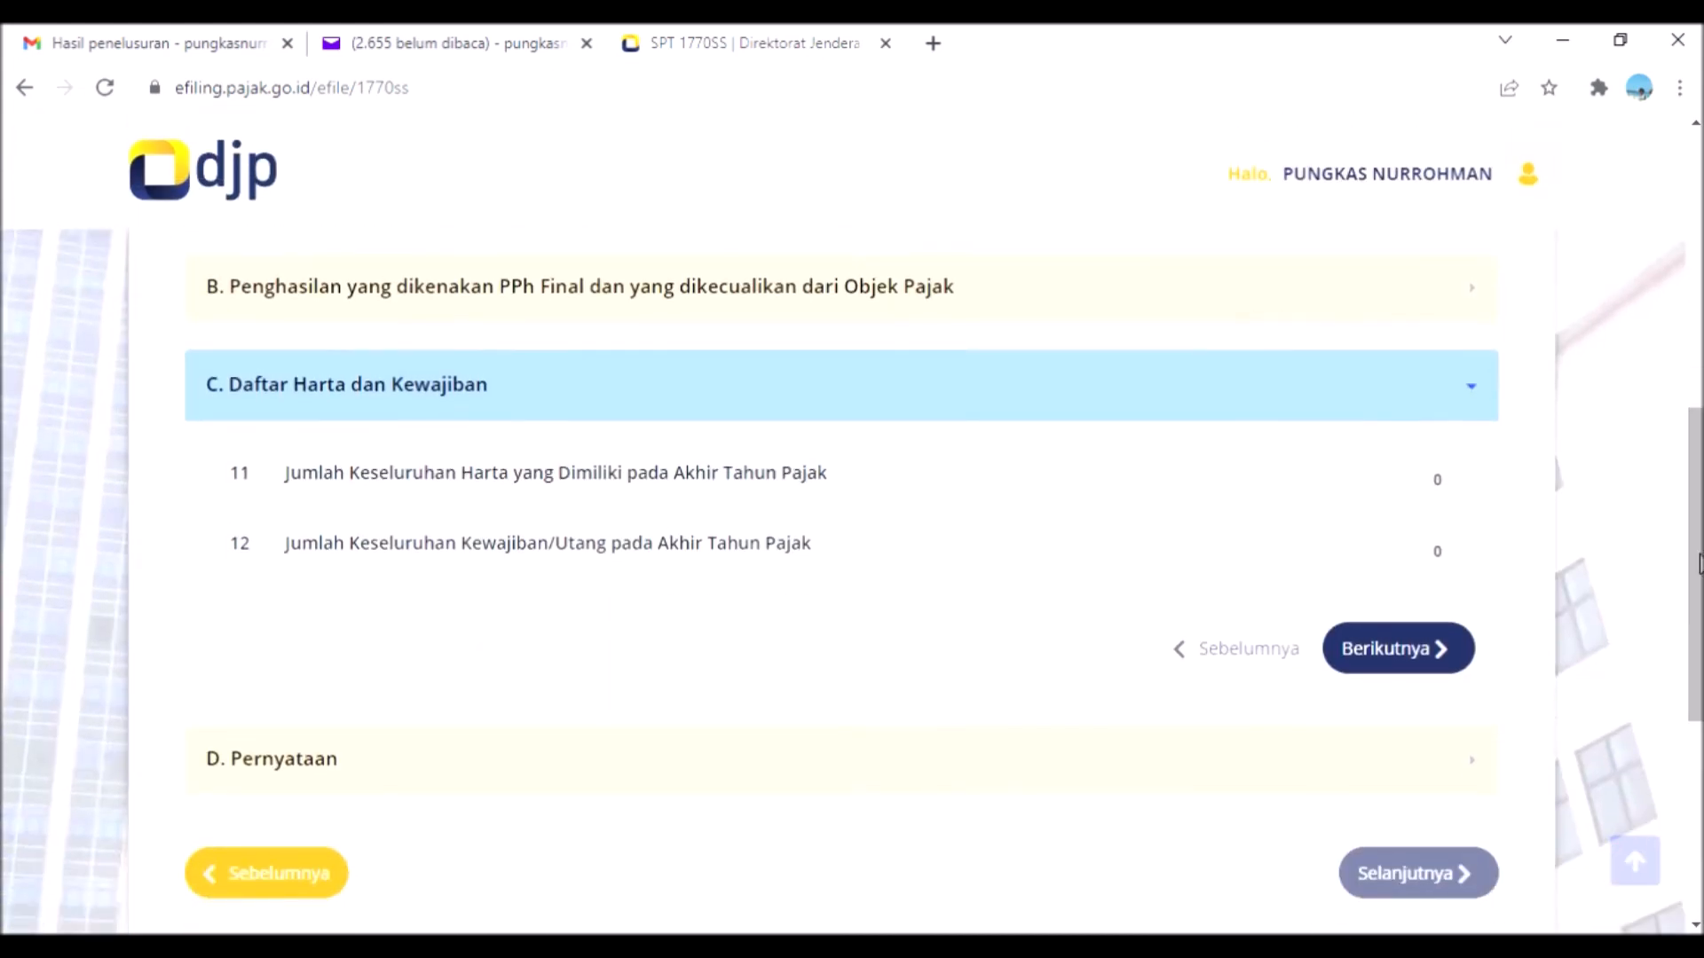
Step: Agree to the declaration in section D, Pernyataan, and try to continue to the form's third page
{"action": "left_click", "coordinate": [1173, 761]}
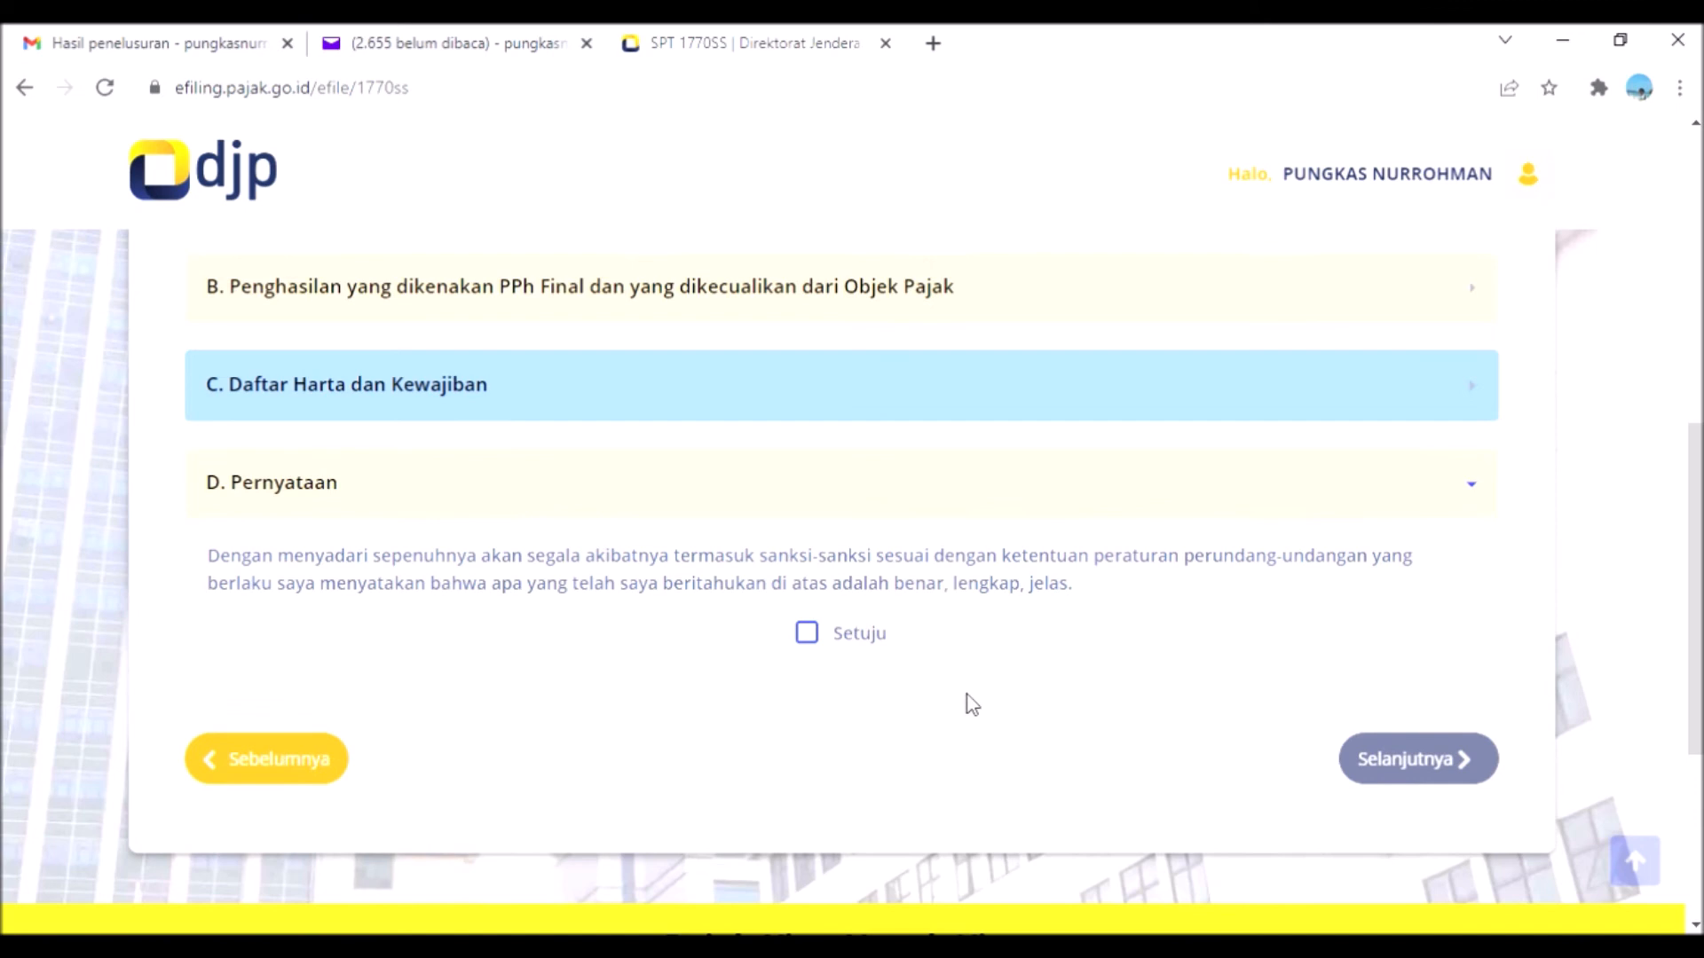
{"action": "scroll", "coordinate": [1700, 581], "scroll_direction": "up", "scroll_amount": 5}
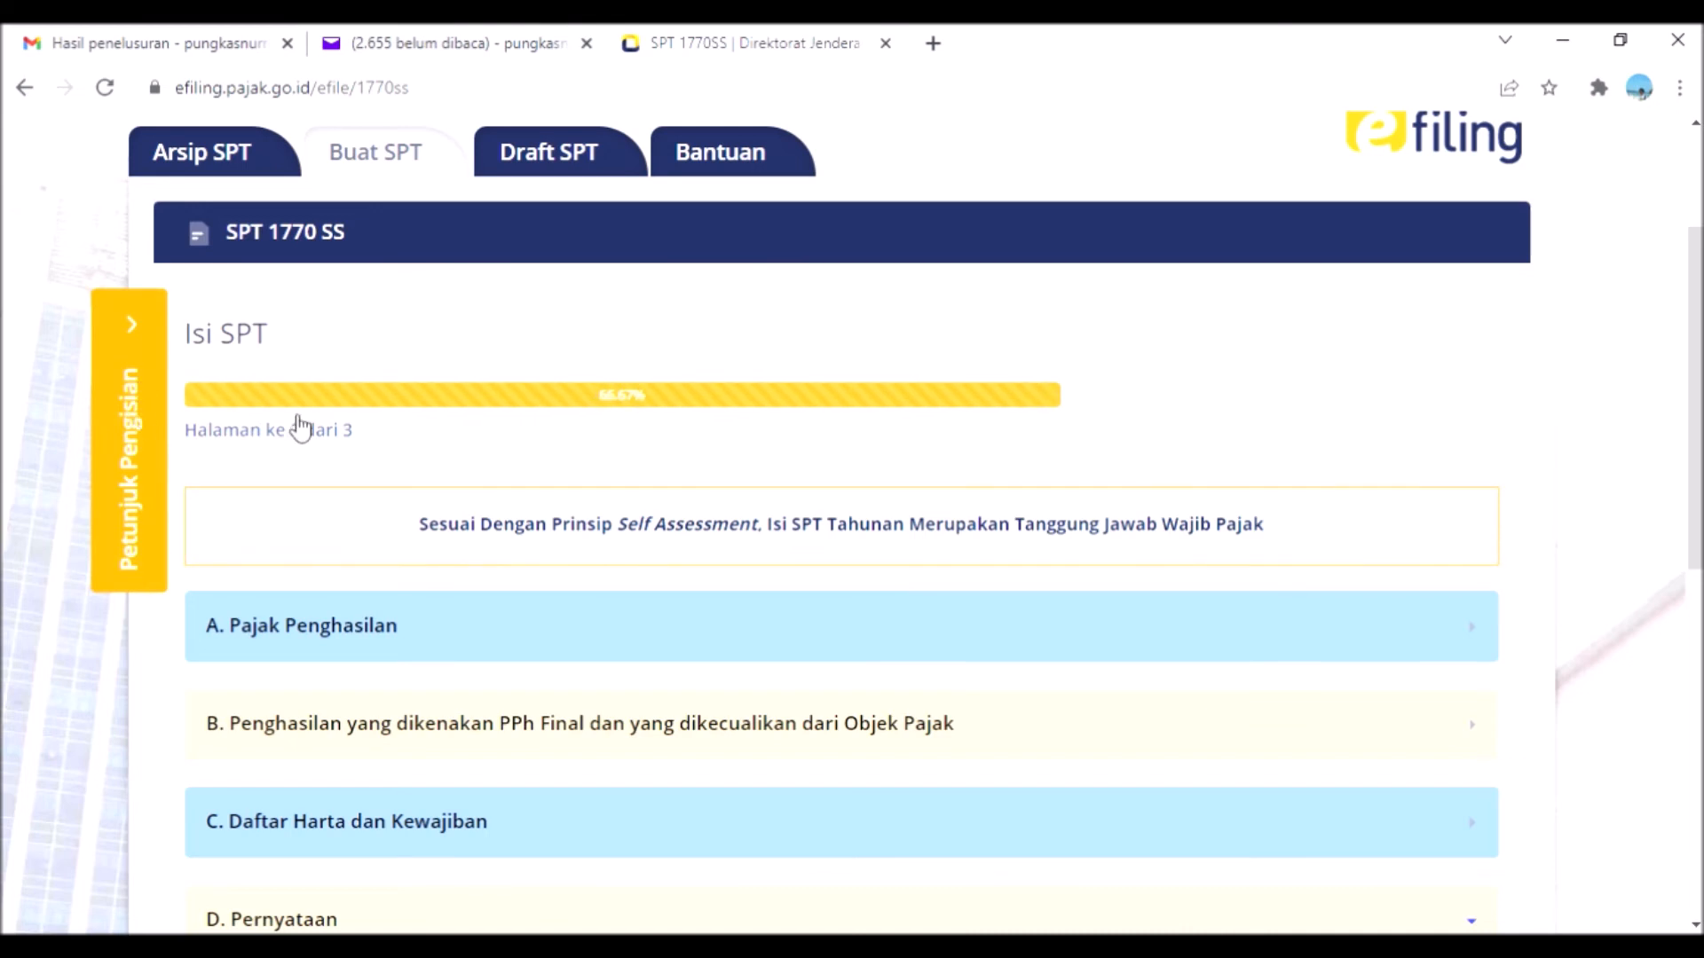
{"action": "scroll", "coordinate": [1652, 355], "scroll_direction": "down", "scroll_amount": 5}
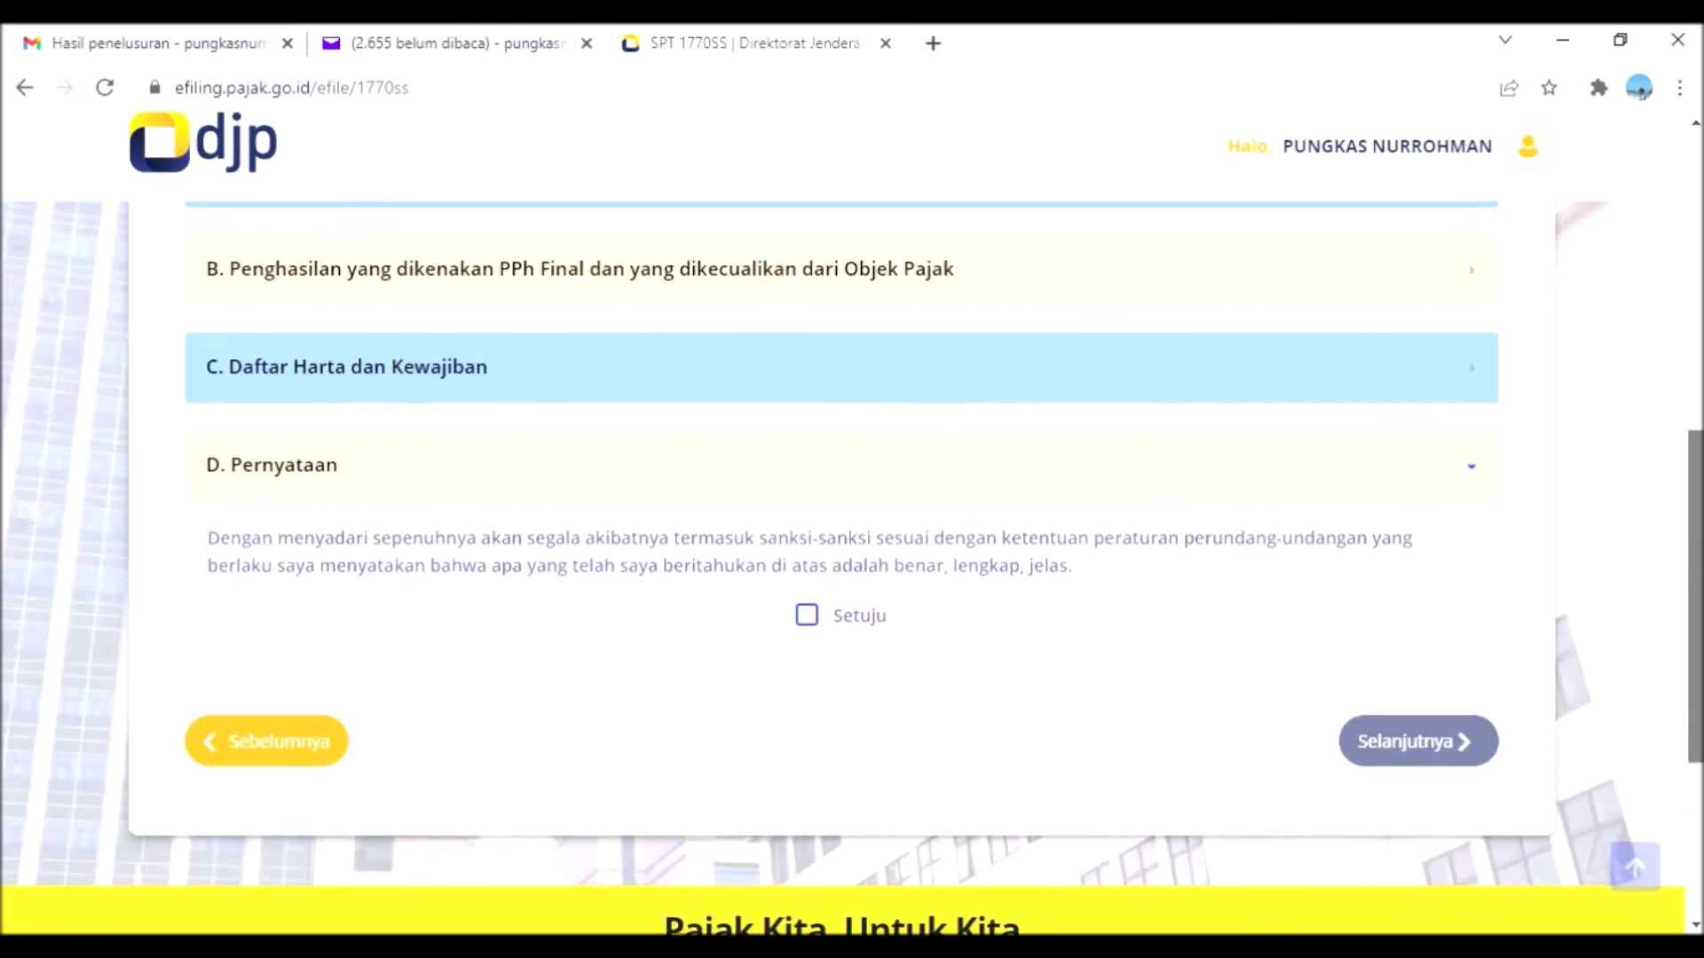
{"action": "left_click", "coordinate": [808, 591]}
{"action": "left_click", "coordinate": [1384, 701]}
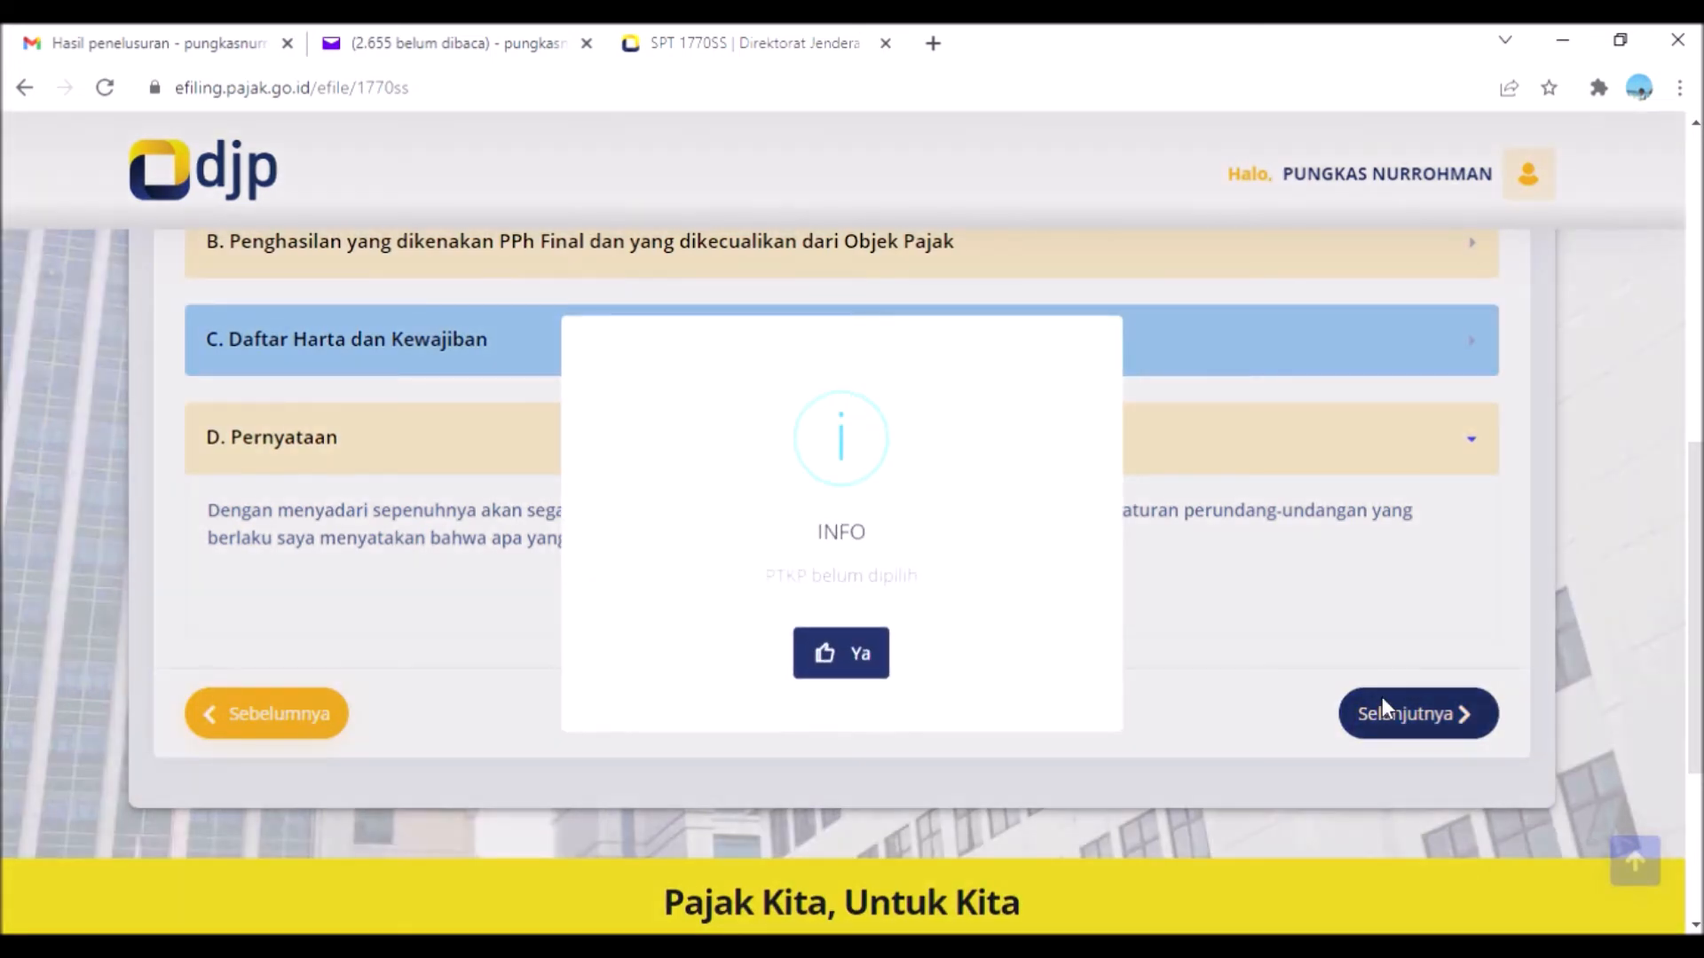
{"action": "left_click", "coordinate": [857, 664]}
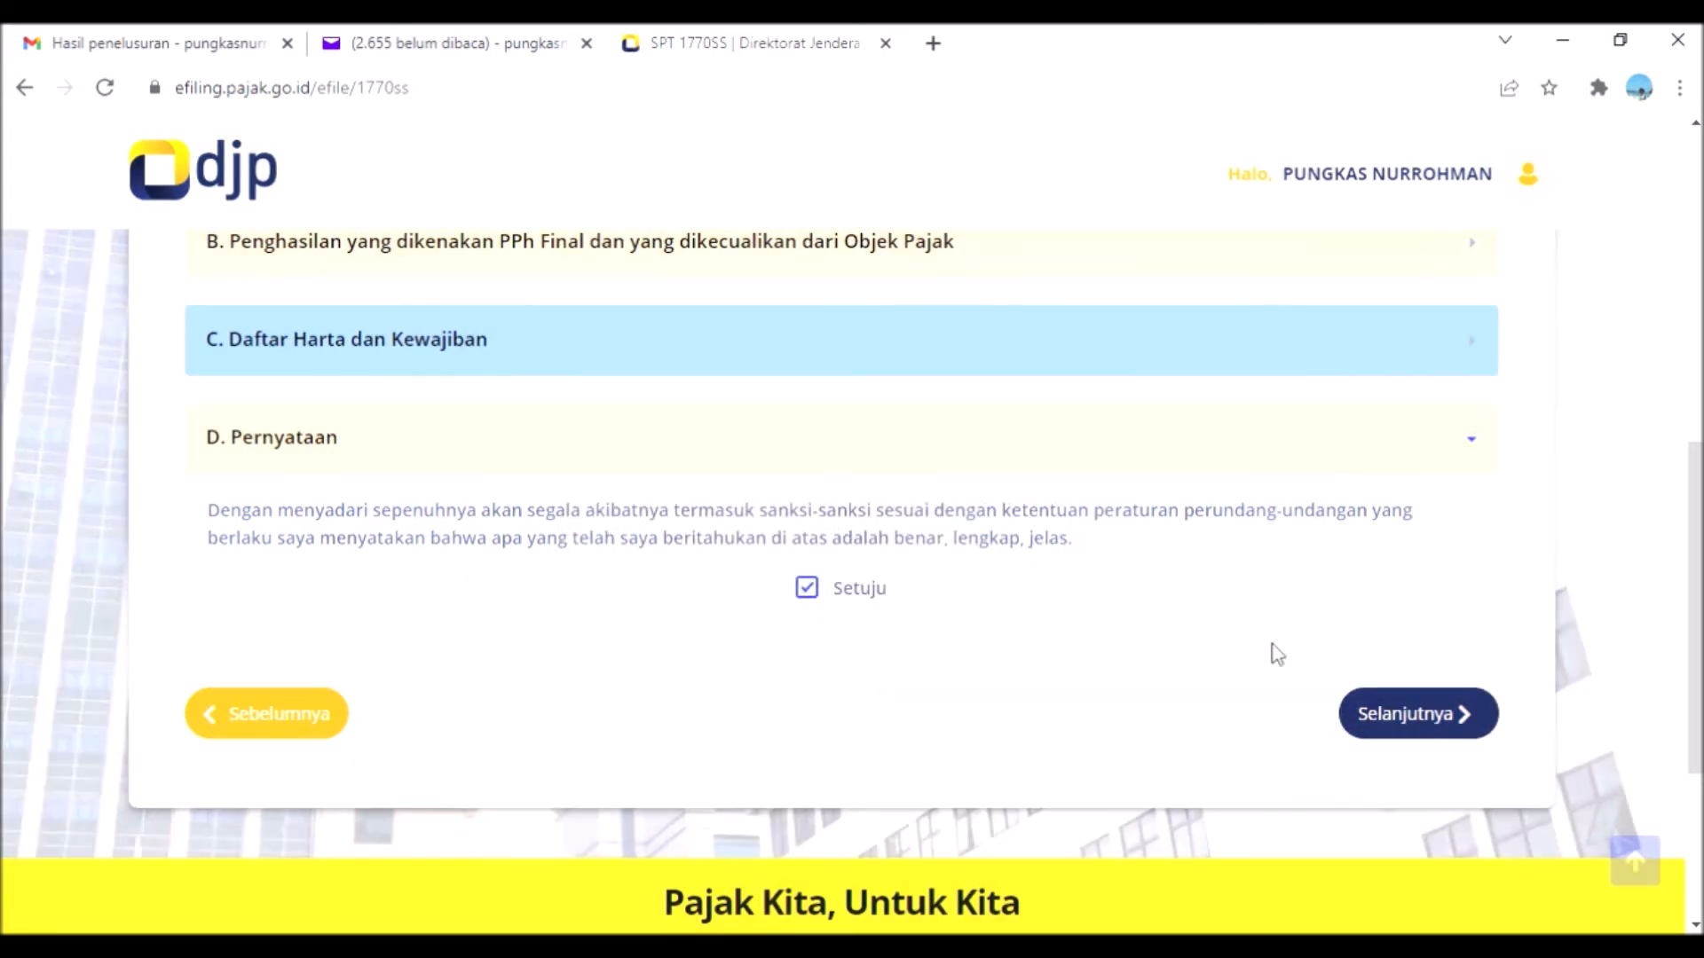
Step: In section A, set Penghasilan Tidak Kena Pajak to TK/0 Tidak Kawin Tidak Ada Tanggungan
{"action": "left_click_drag", "start_coordinate": [1701, 644], "coordinate": [1699, 505]}
{"action": "left_click", "coordinate": [1342, 485]}
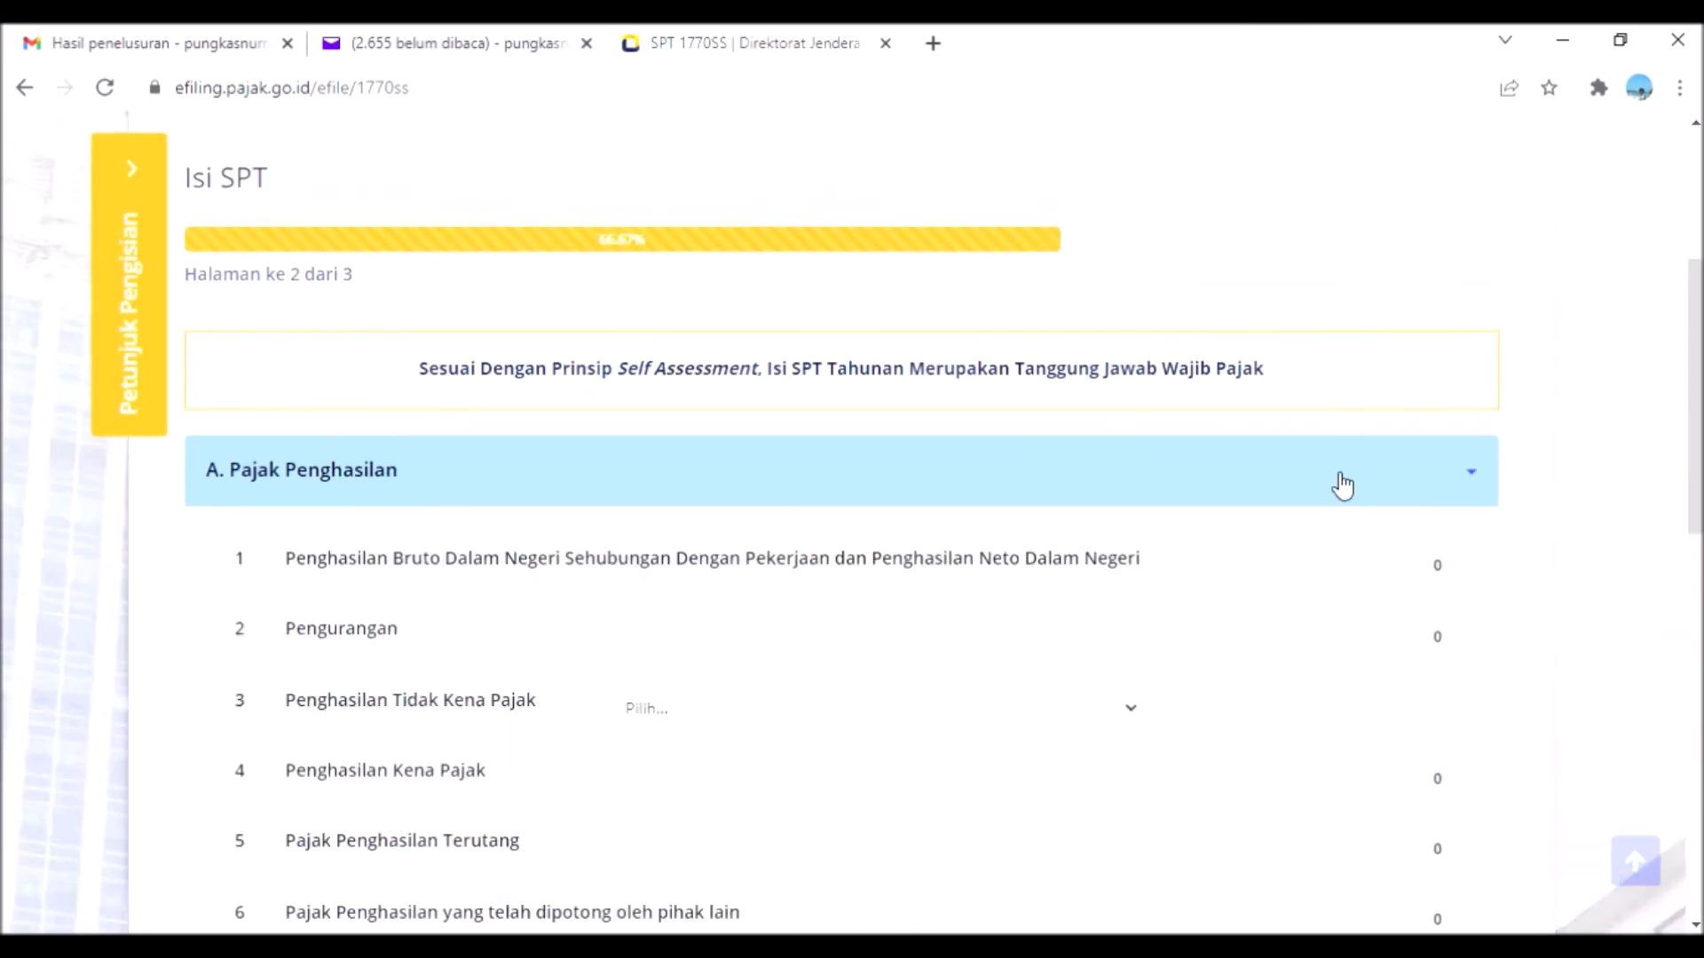
{"action": "left_click", "coordinate": [775, 708]}
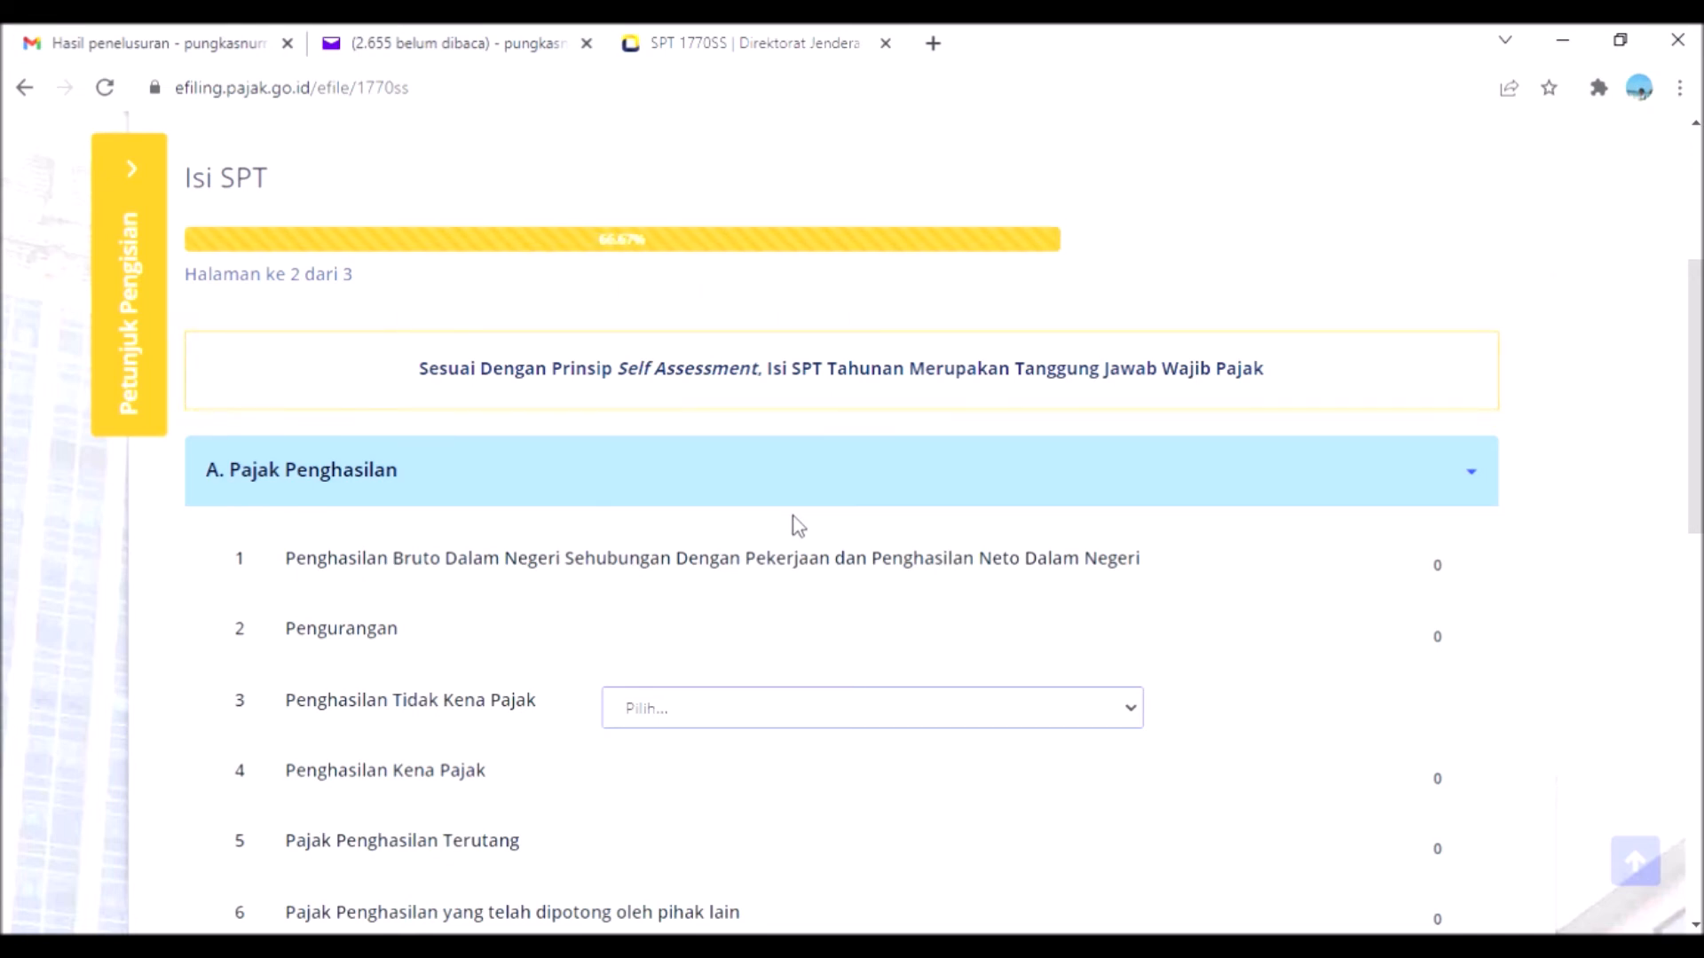
{"action": "left_click", "coordinate": [780, 428]}
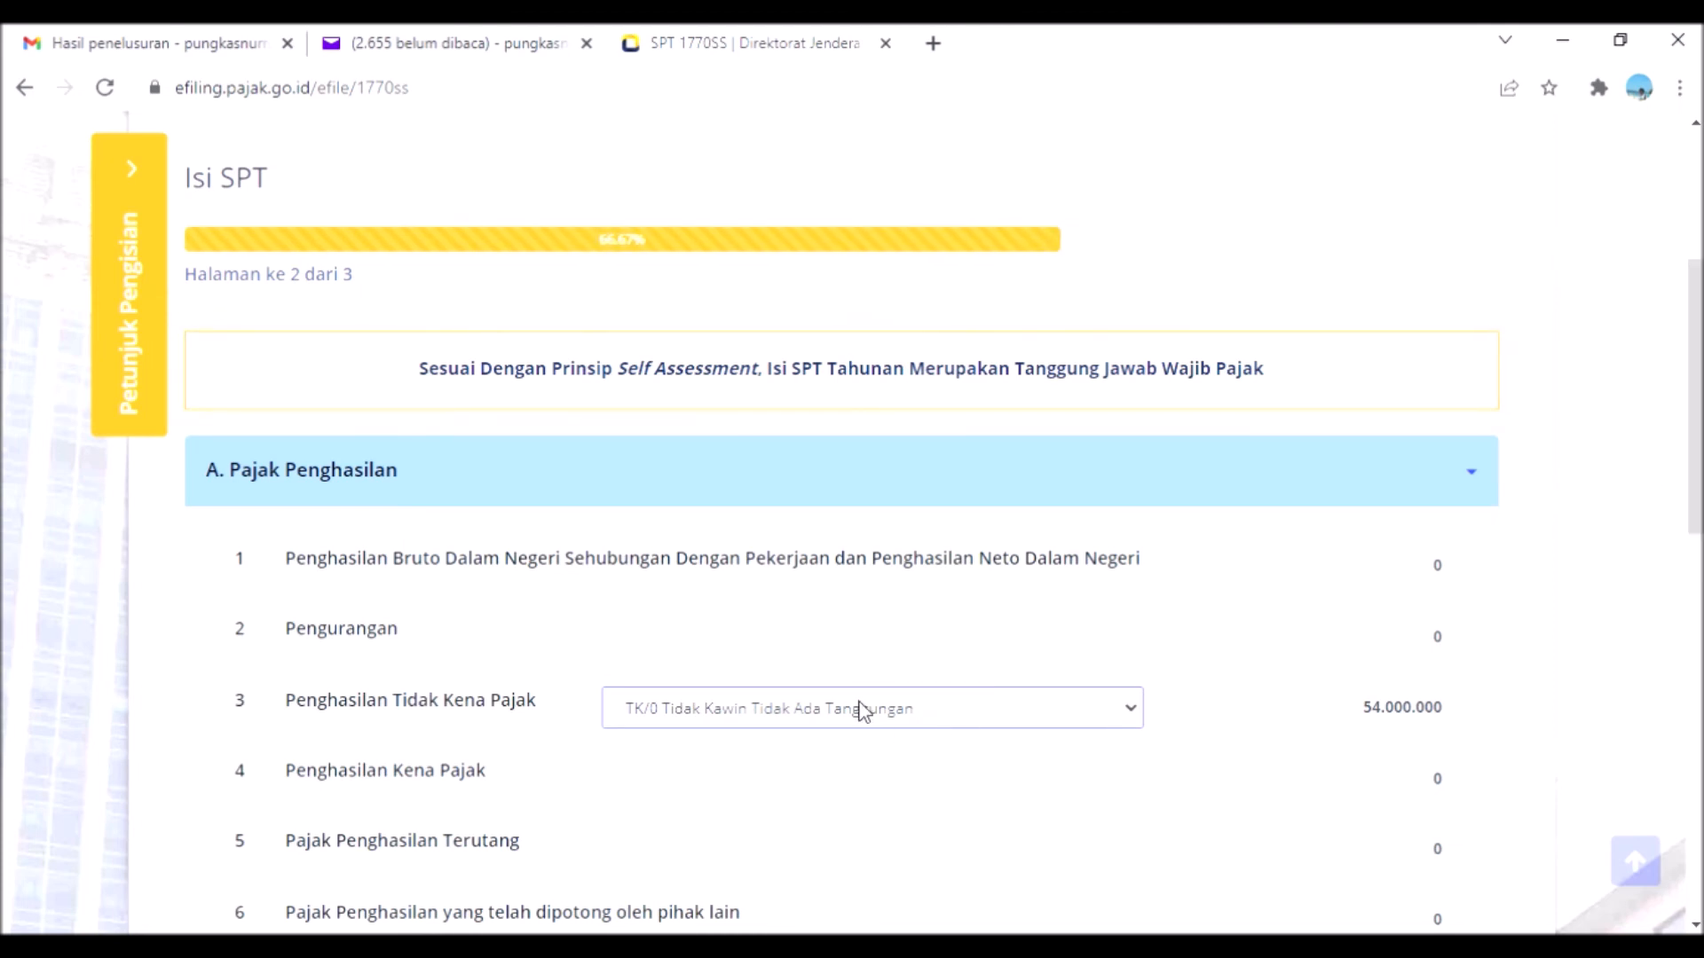
{"action": "left_click", "coordinate": [1373, 710]}
{"action": "left_click_drag", "start_coordinate": [1372, 710], "coordinate": [1457, 713]}
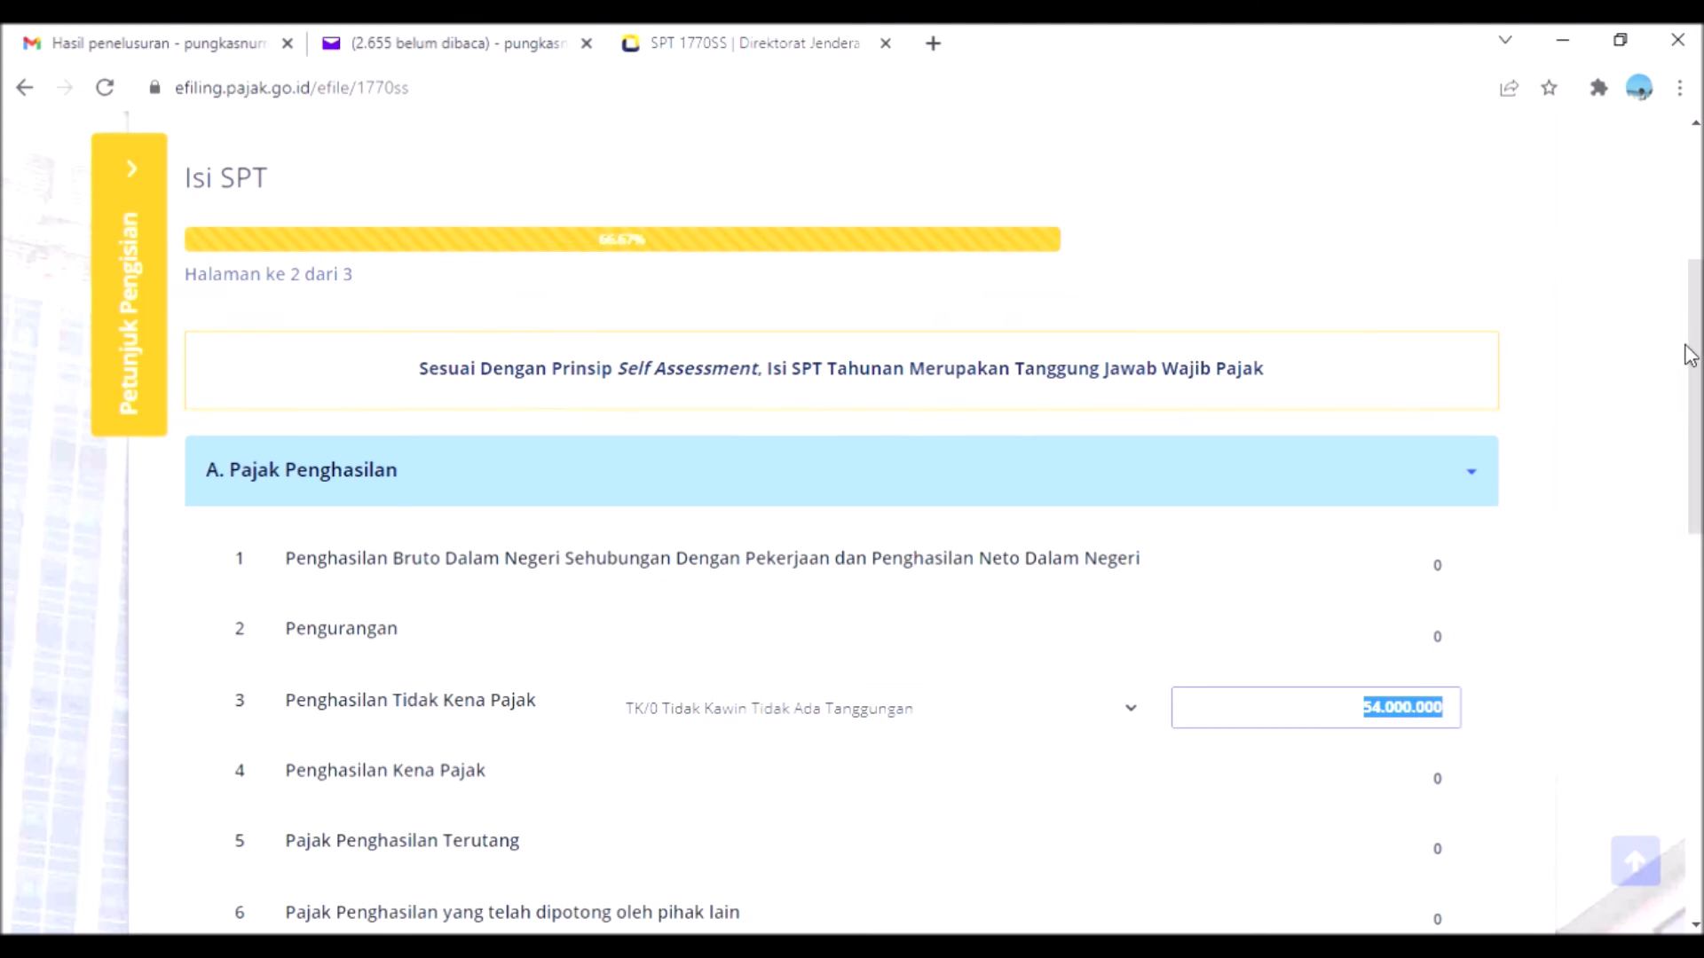
Step: Enter 36.000.000 as Penghasilan Bruto Dalam Negeri in section A and leave Pengurangan at 0
{"action": "left_click", "coordinate": [1386, 568]}
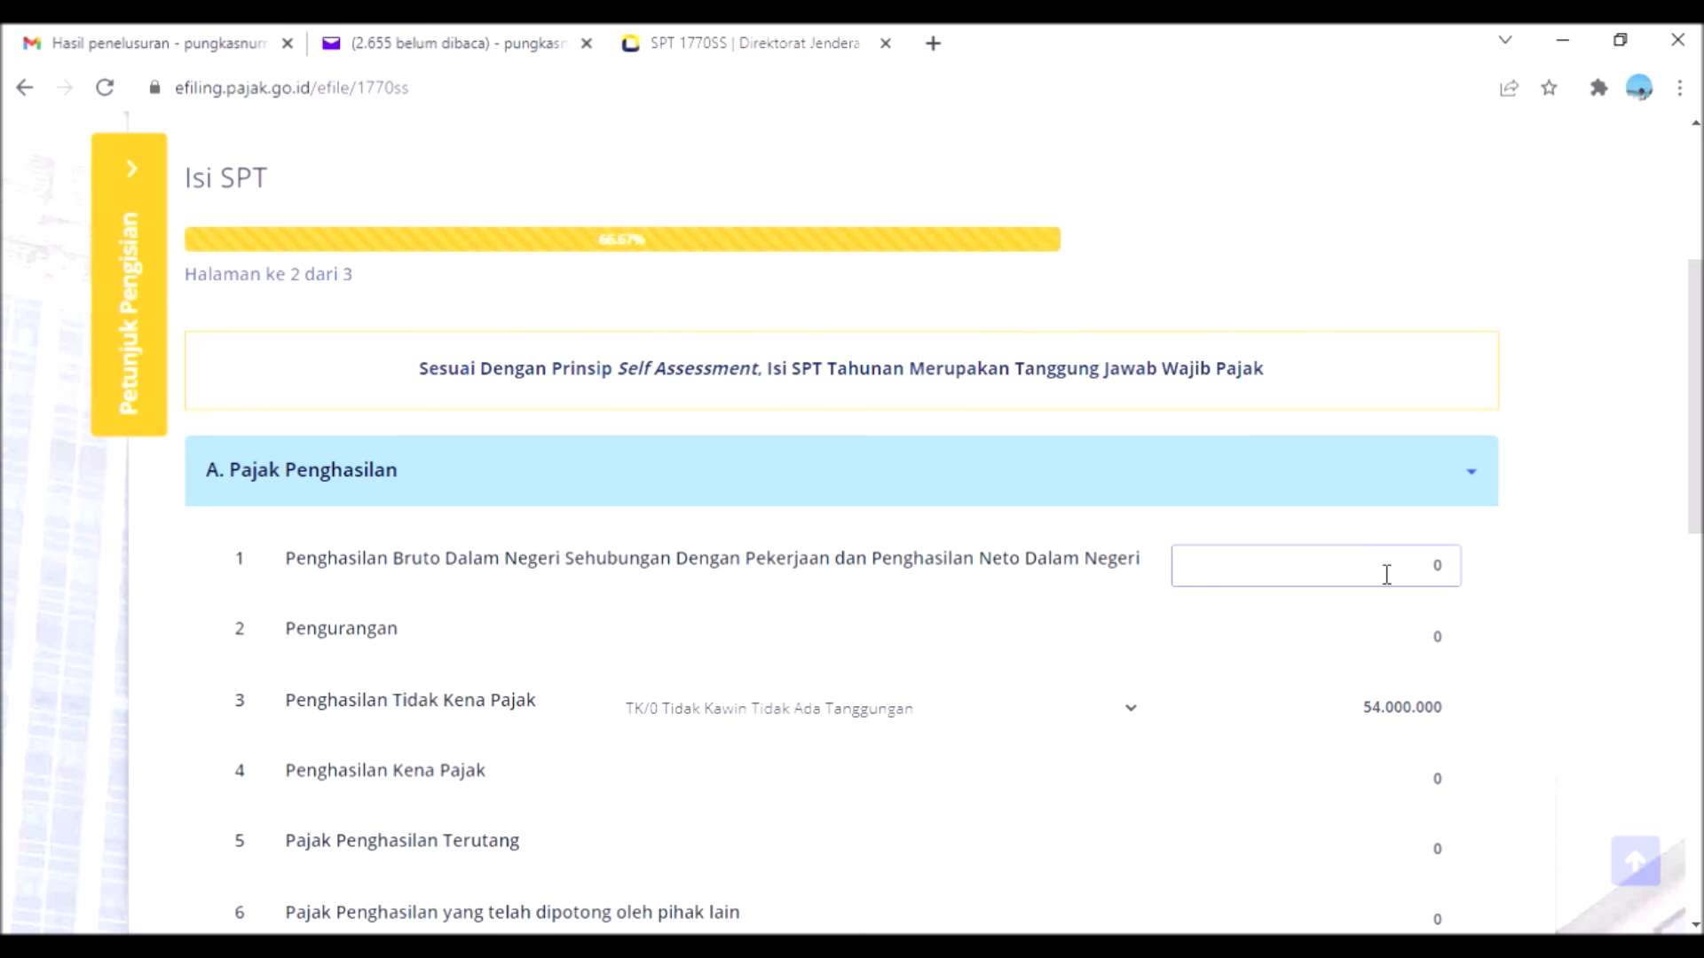
{"action": "type", "text": "36.000.000"}
{"action": "left_click", "coordinate": [1407, 638]}
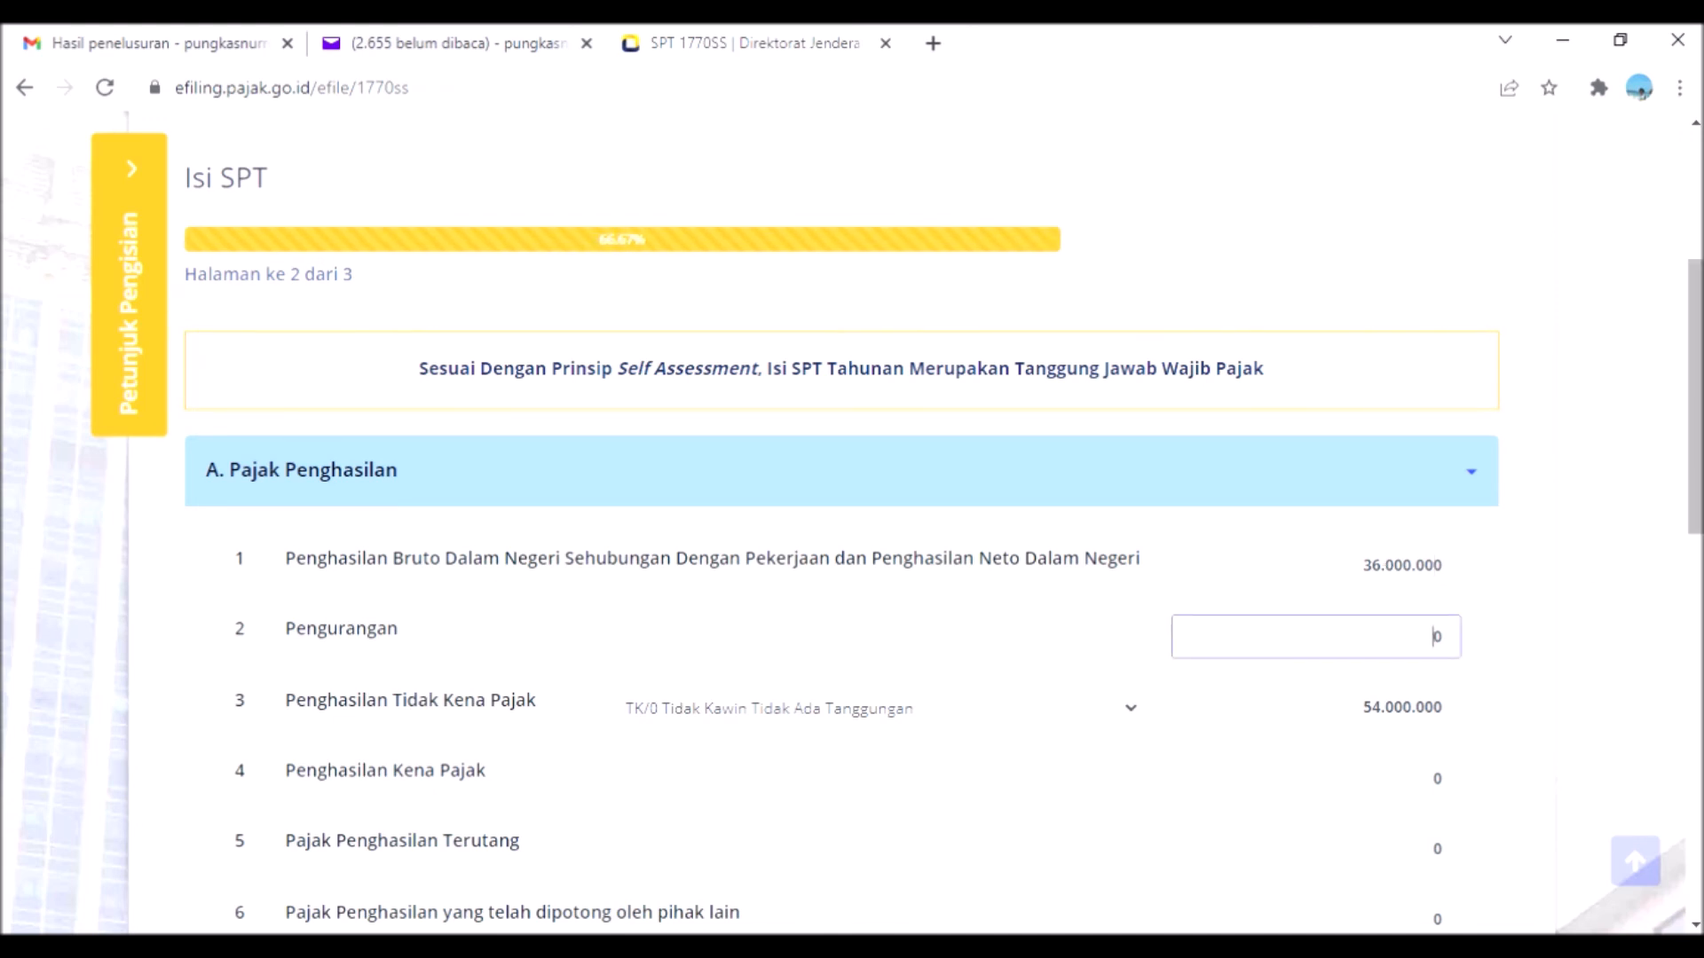
Step: Review section C, Daftar Harta dan Kewajiban, leaving its assets and liabilities at 0
{"action": "left_click_drag", "start_coordinate": [1697, 417], "coordinate": [1697, 671]}
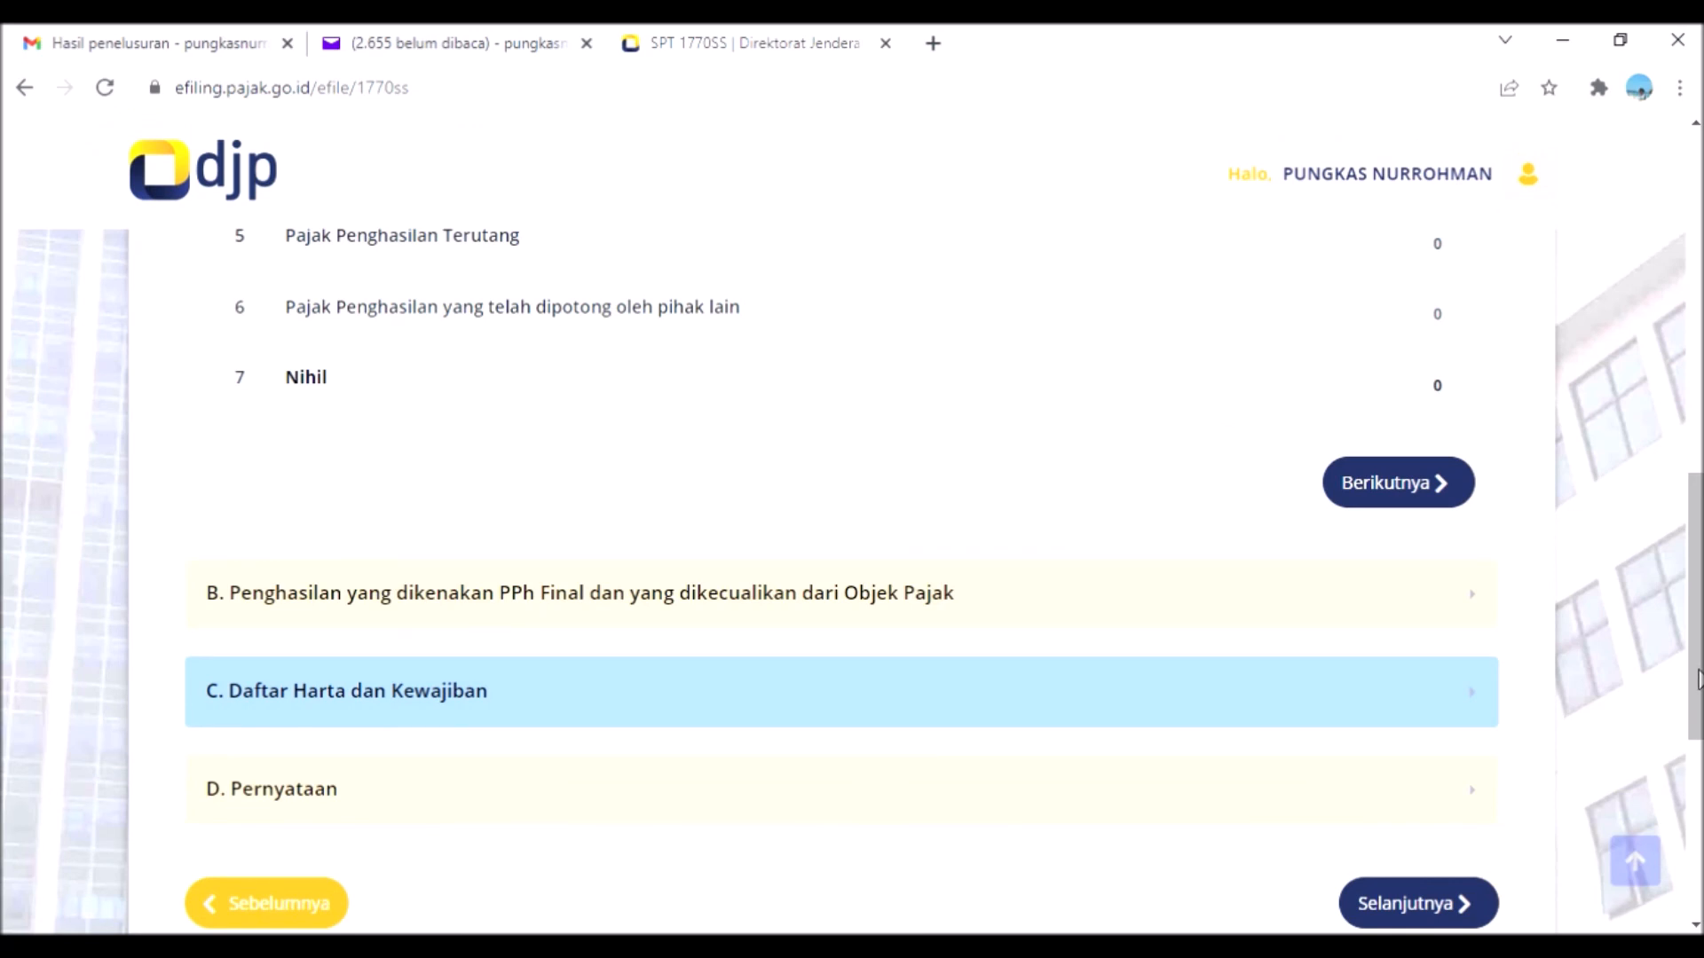
{"action": "left_click", "coordinate": [1363, 690]}
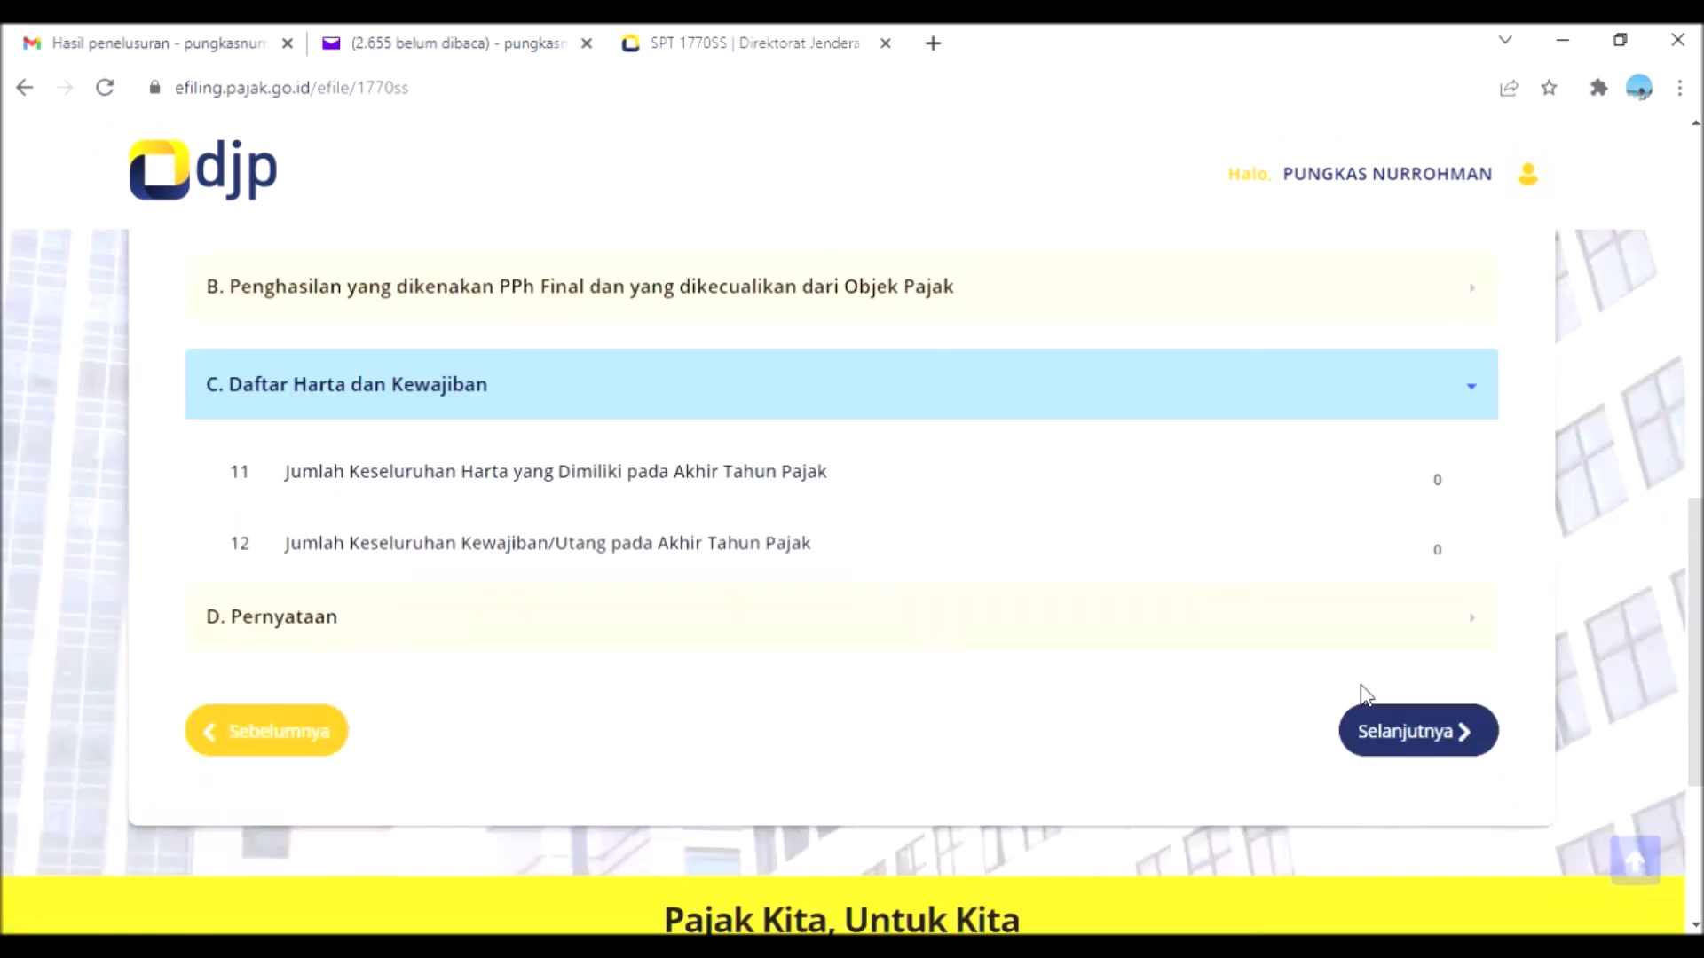
{"action": "scroll", "coordinate": [1363, 691], "scroll_direction": "down", "scroll_amount": 3}
{"action": "scroll", "coordinate": [1695, 603], "scroll_direction": "up", "scroll_amount": 3}
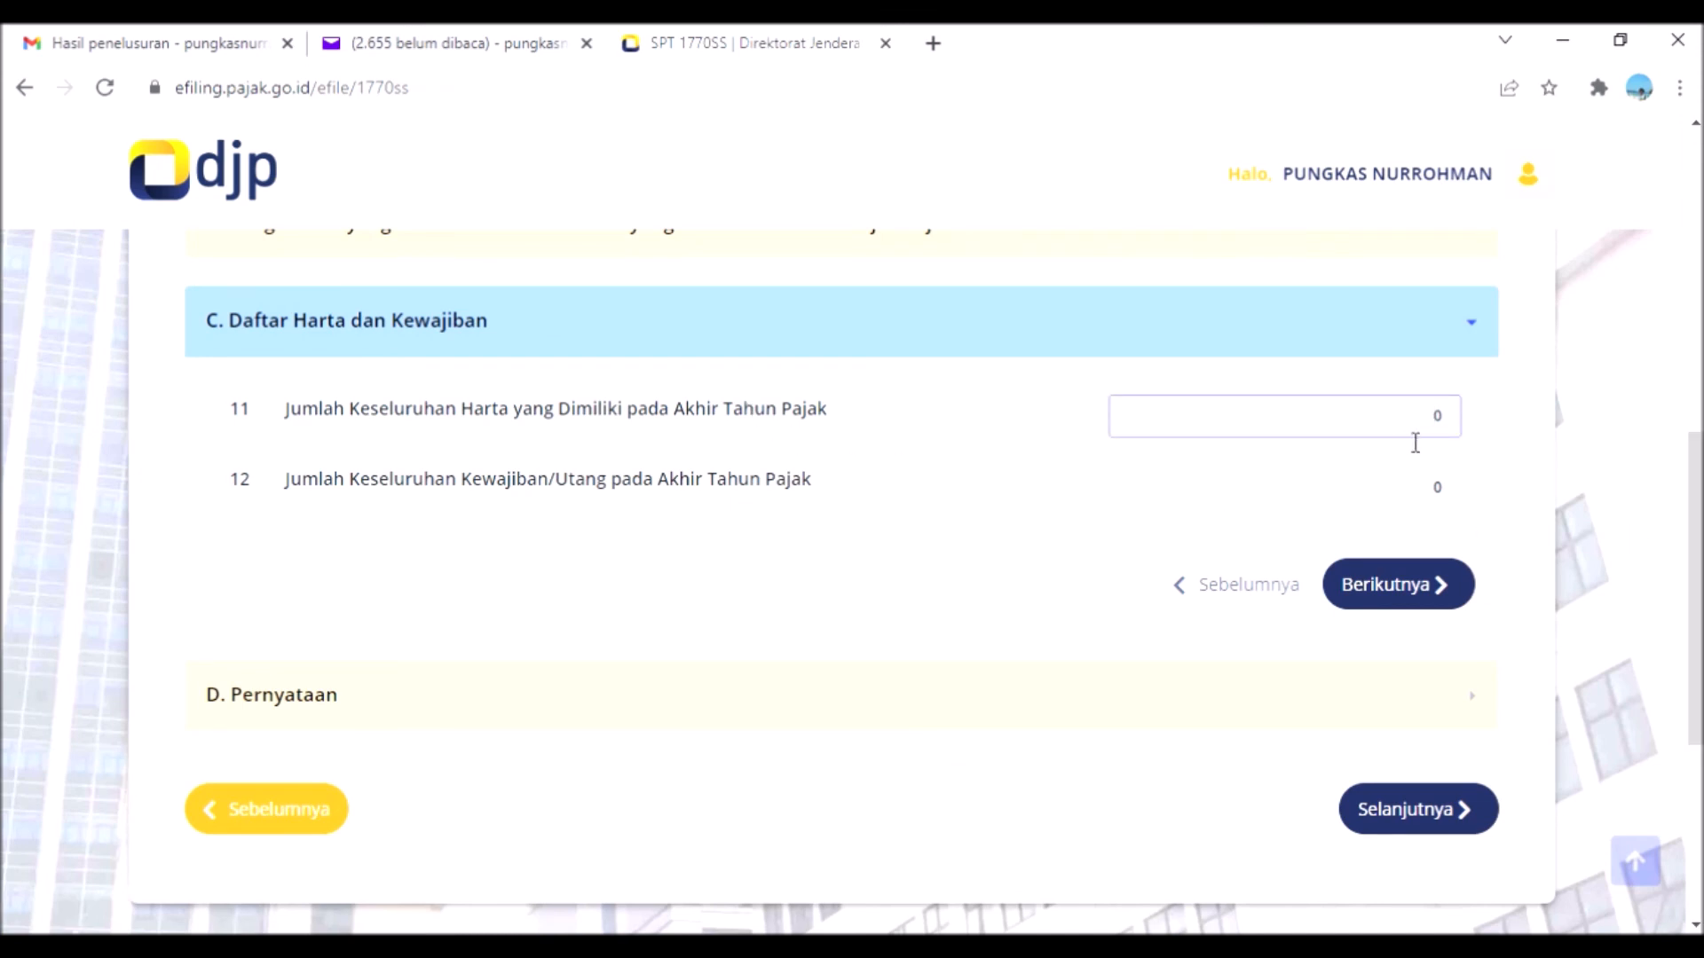
{"action": "scroll", "coordinate": [1577, 468], "scroll_direction": "up", "scroll_amount": 5}
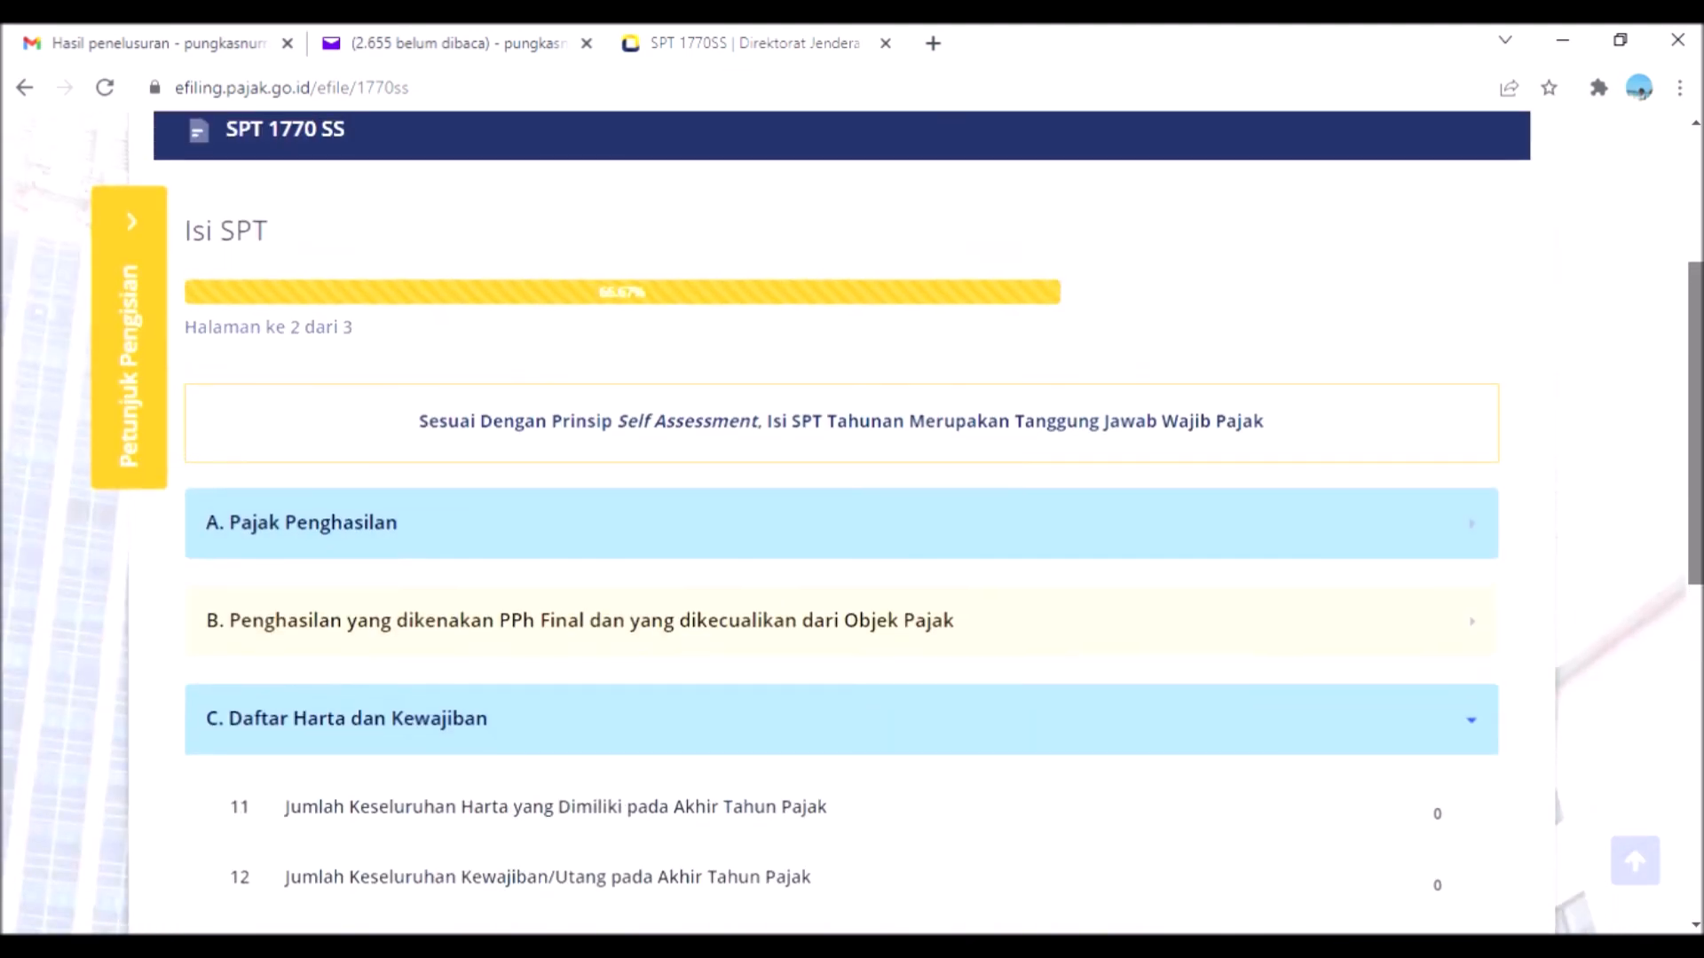
{"action": "scroll", "coordinate": [1047, 365], "scroll_direction": "up", "scroll_amount": 2}
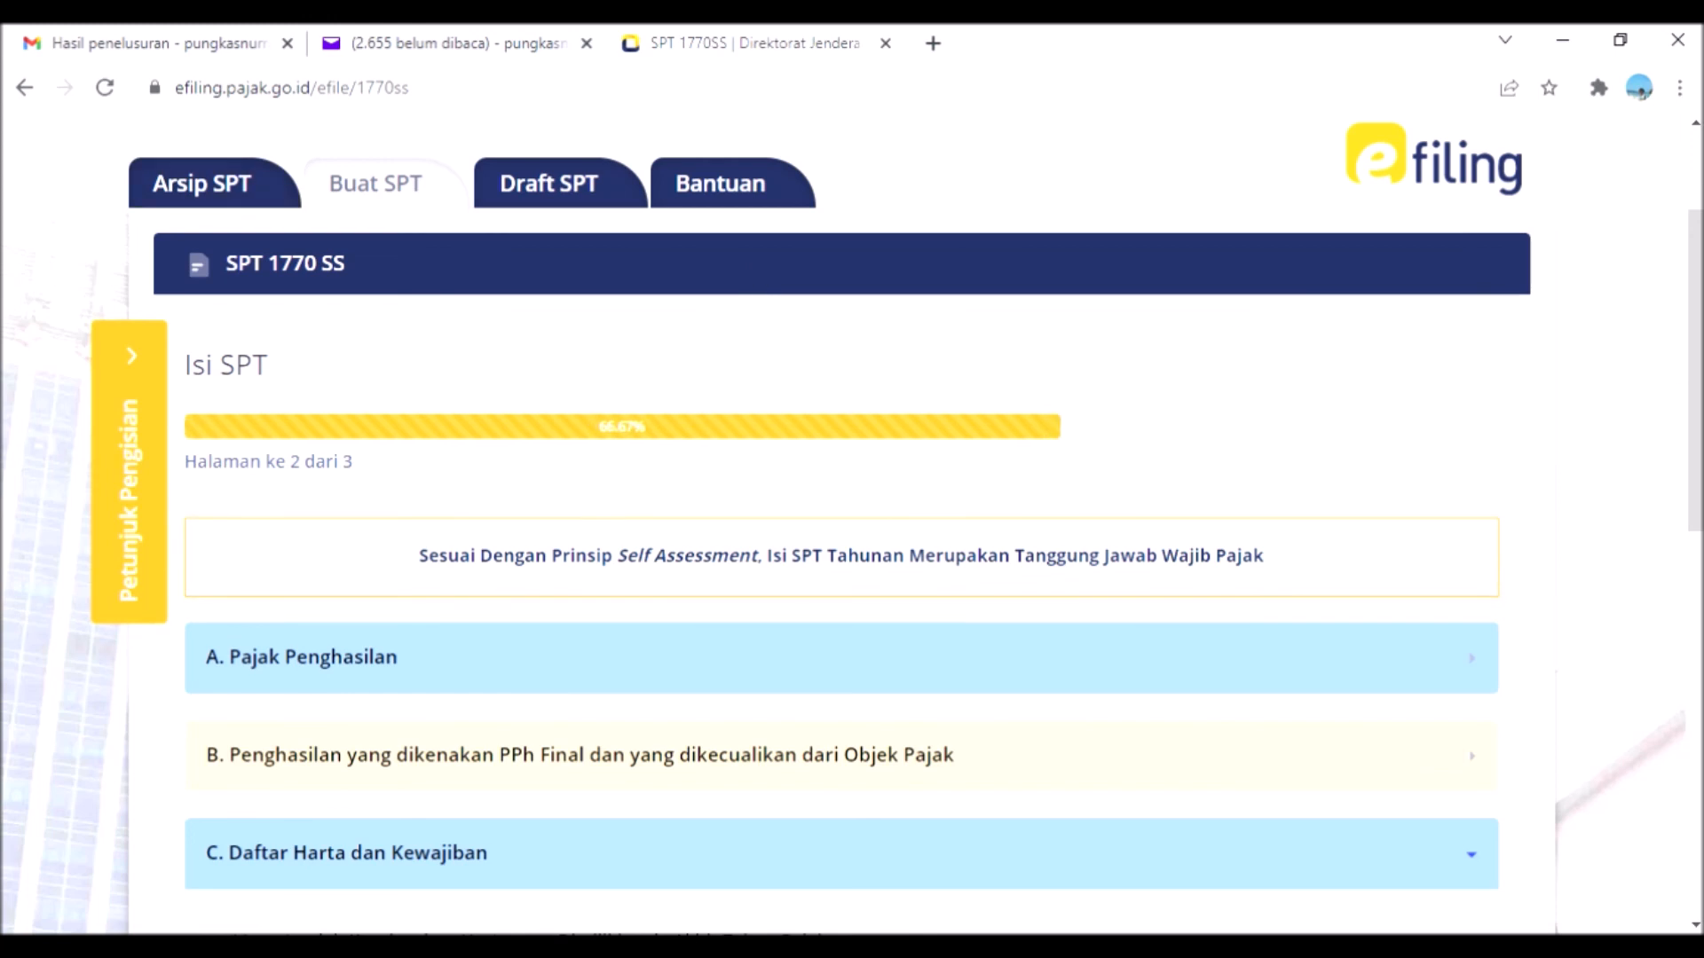
{"action": "left_click_drag", "start_coordinate": [1695, 368], "coordinate": [1698, 621]}
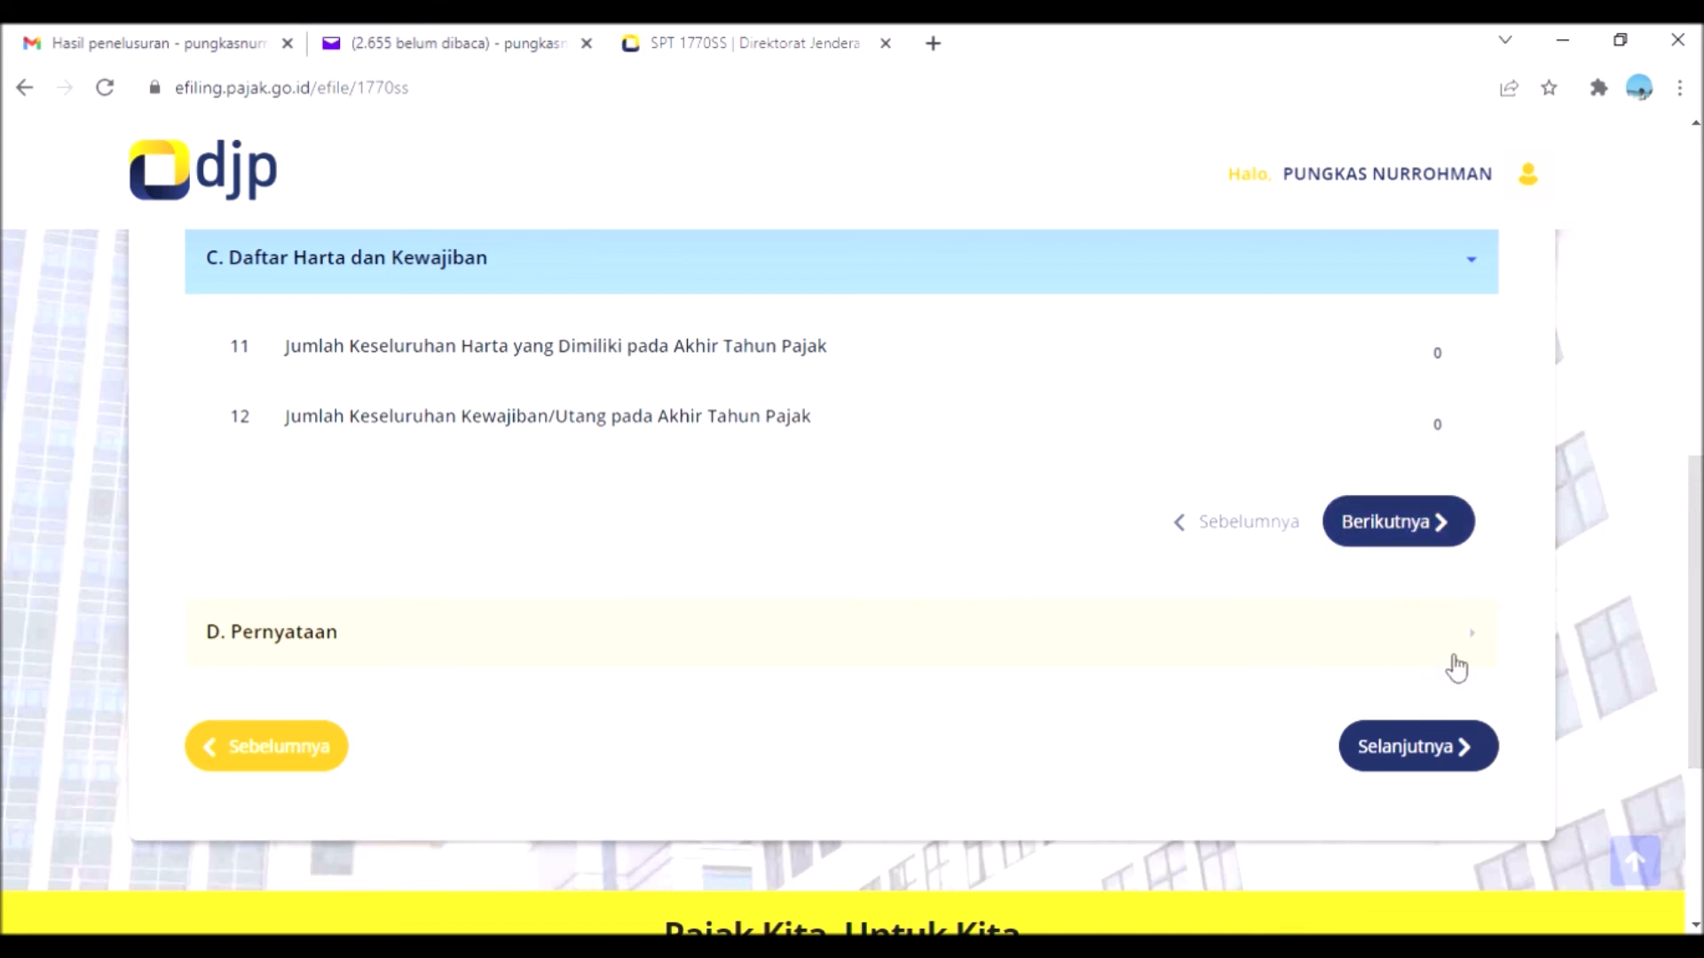
Step: Tick Setuju in section D, Pernyataan, and continue to the Kirim SPT page
{"action": "left_click", "coordinate": [1445, 746]}
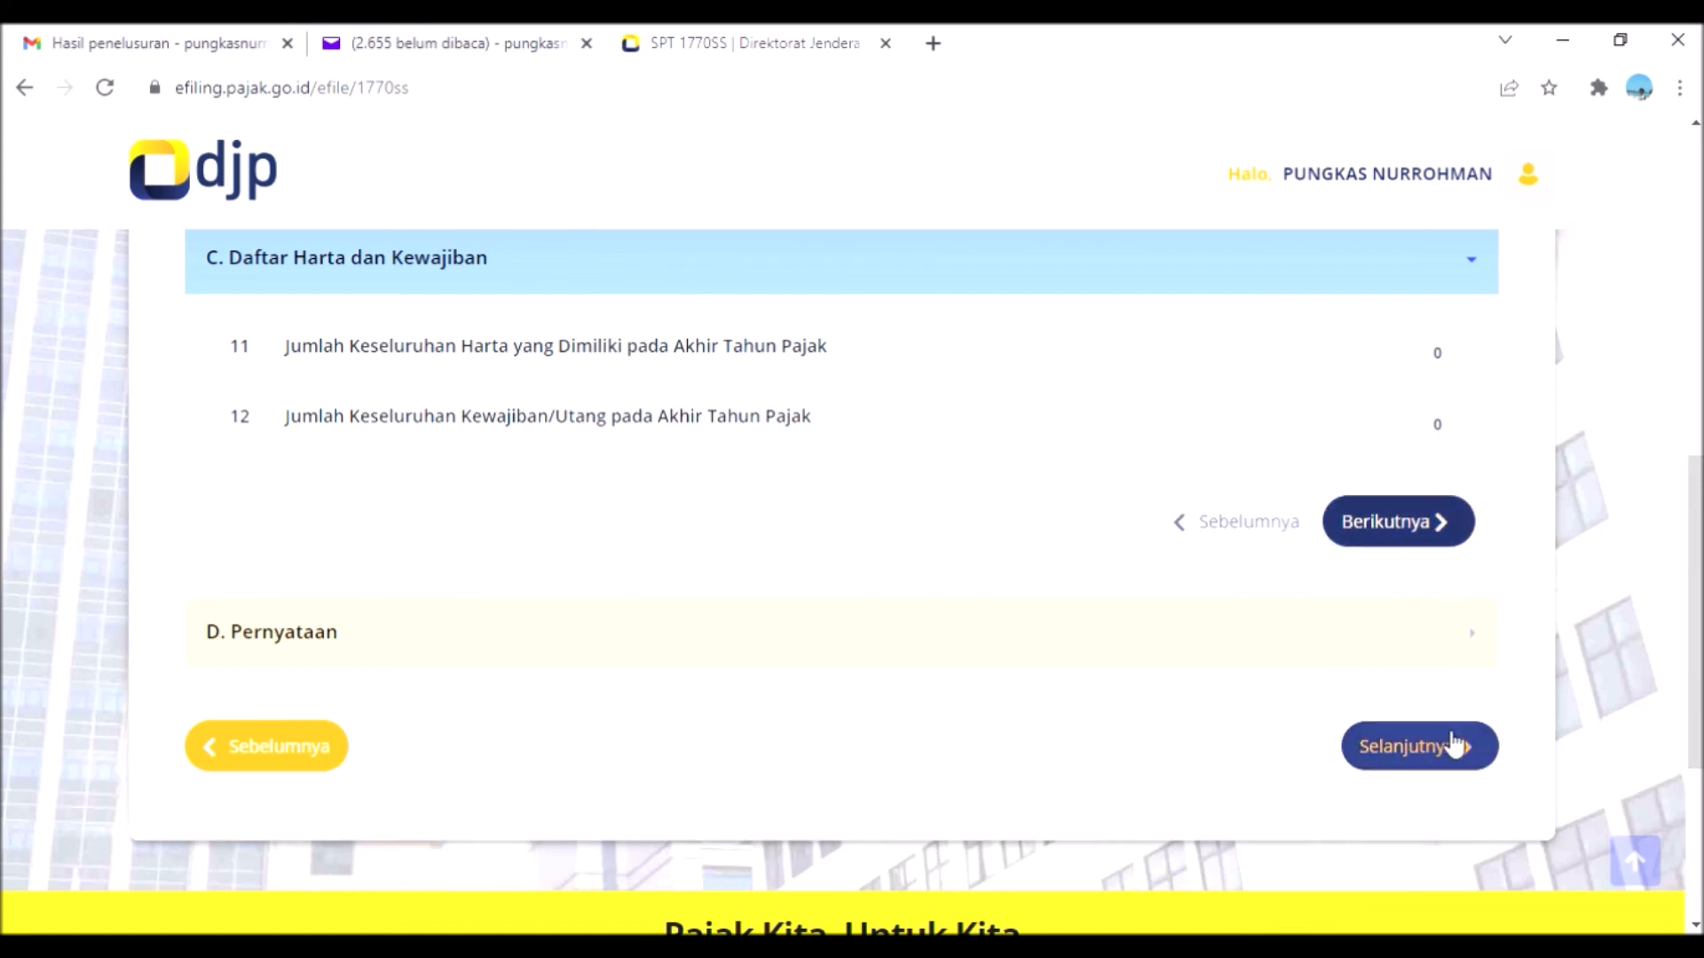
{"action": "left_click", "coordinate": [834, 653]}
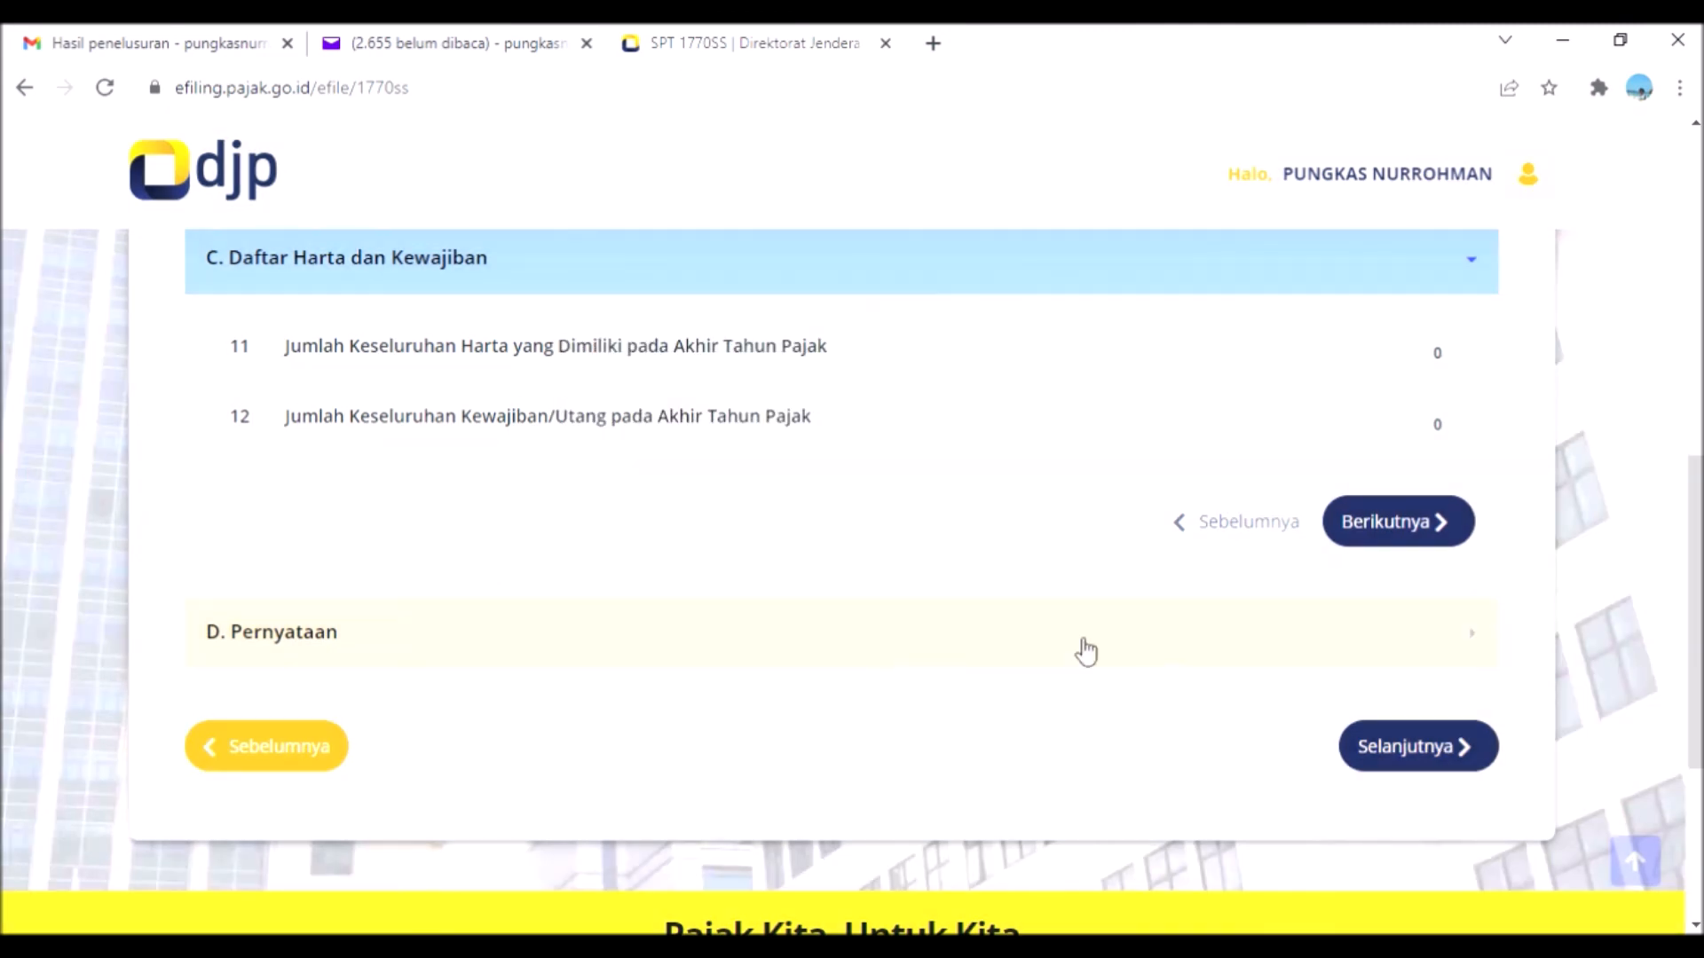
{"action": "left_click", "coordinate": [1134, 650]}
{"action": "left_click", "coordinate": [809, 509]}
{"action": "left_click", "coordinate": [1460, 636]}
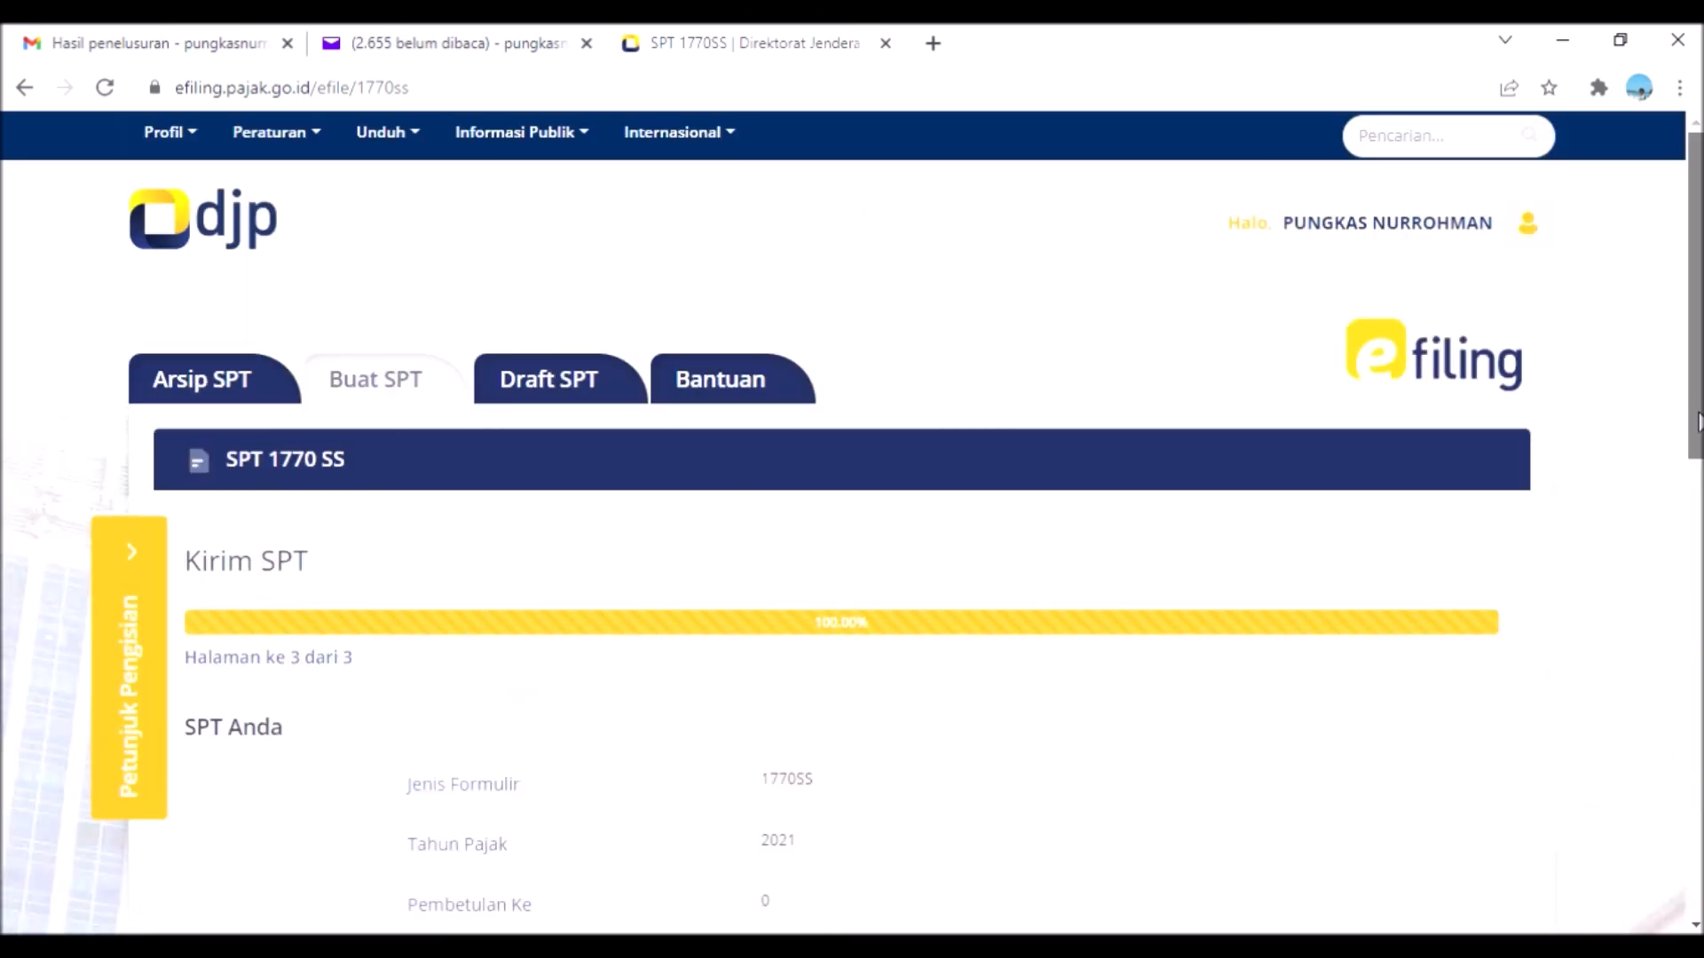
Step: Review the SPT summary, open the delivery options for the verification code and cancel without choosing one
{"action": "scroll", "coordinate": [852, 533], "scroll_direction": "down", "scroll_amount": 2}
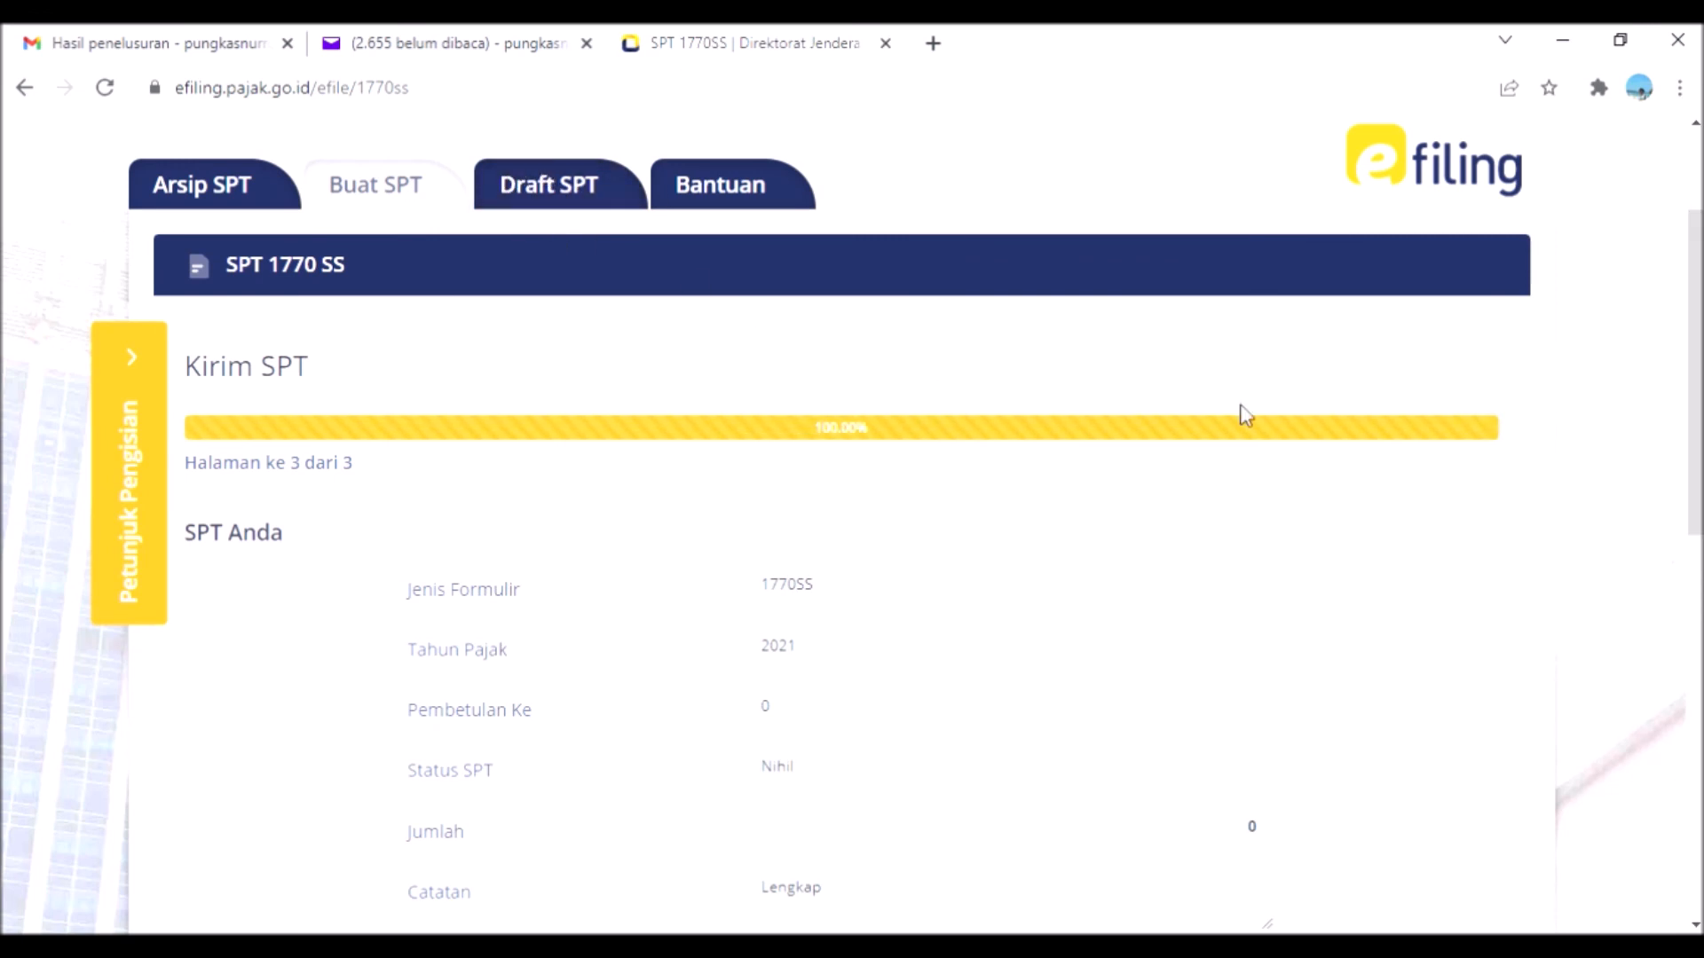
{"action": "left_click_drag", "start_coordinate": [1698, 331], "coordinate": [1697, 523]}
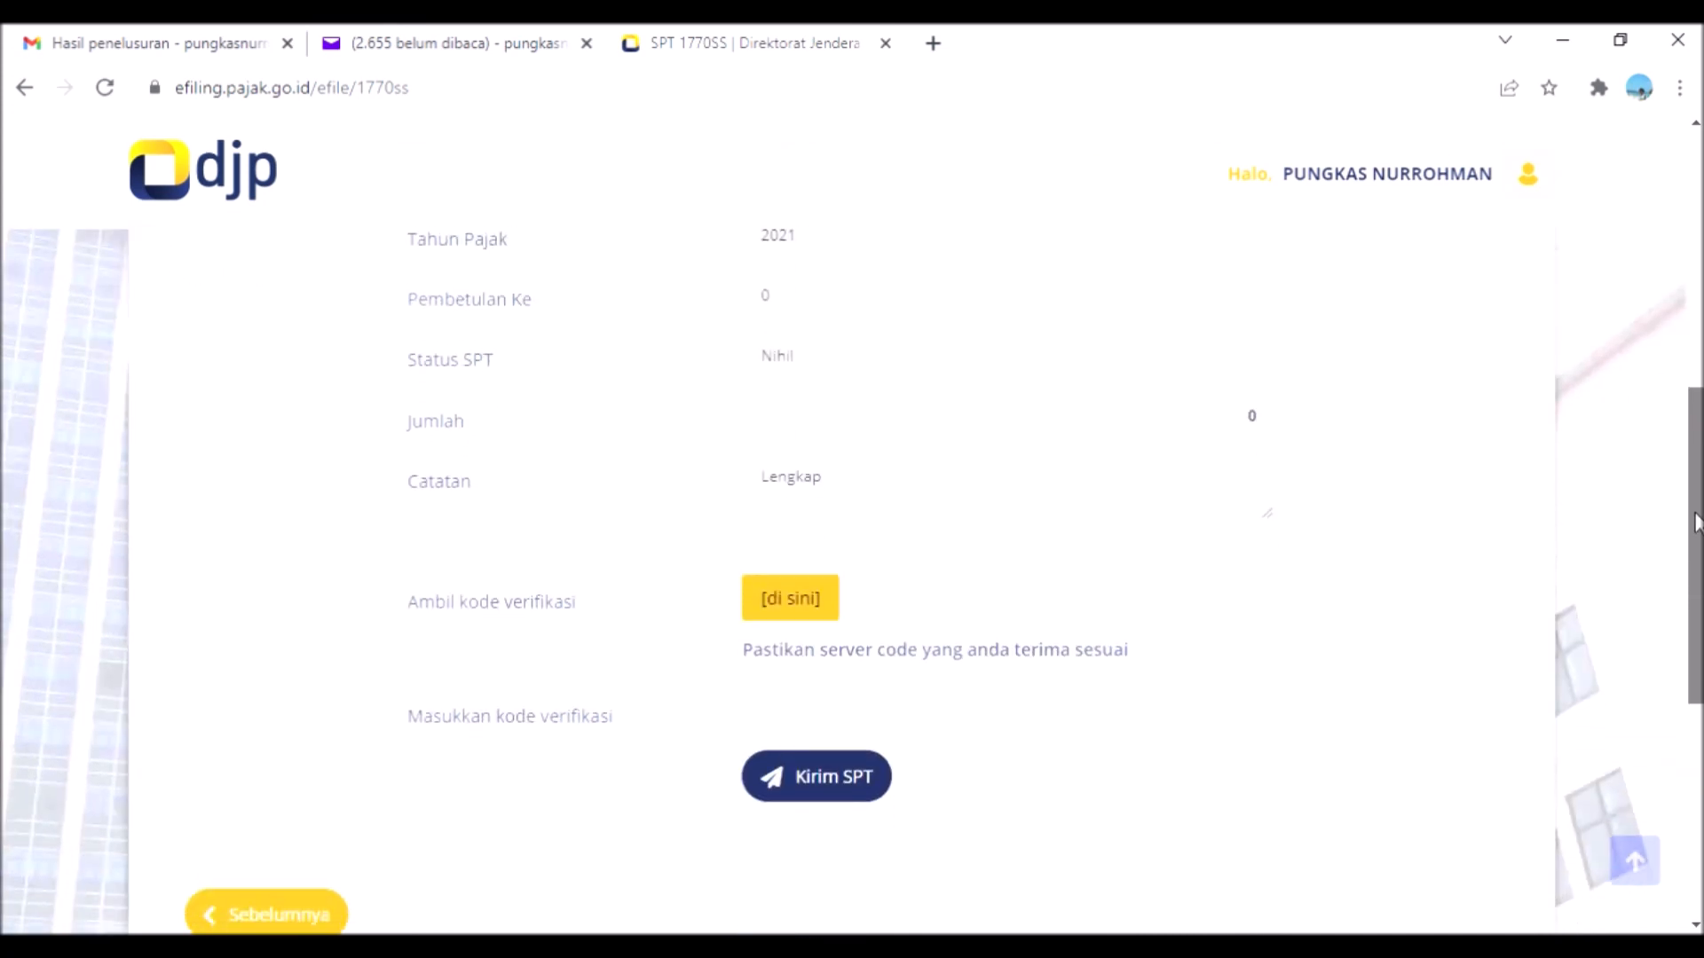
{"action": "left_click_drag", "start_coordinate": [1697, 522], "coordinate": [1698, 586]}
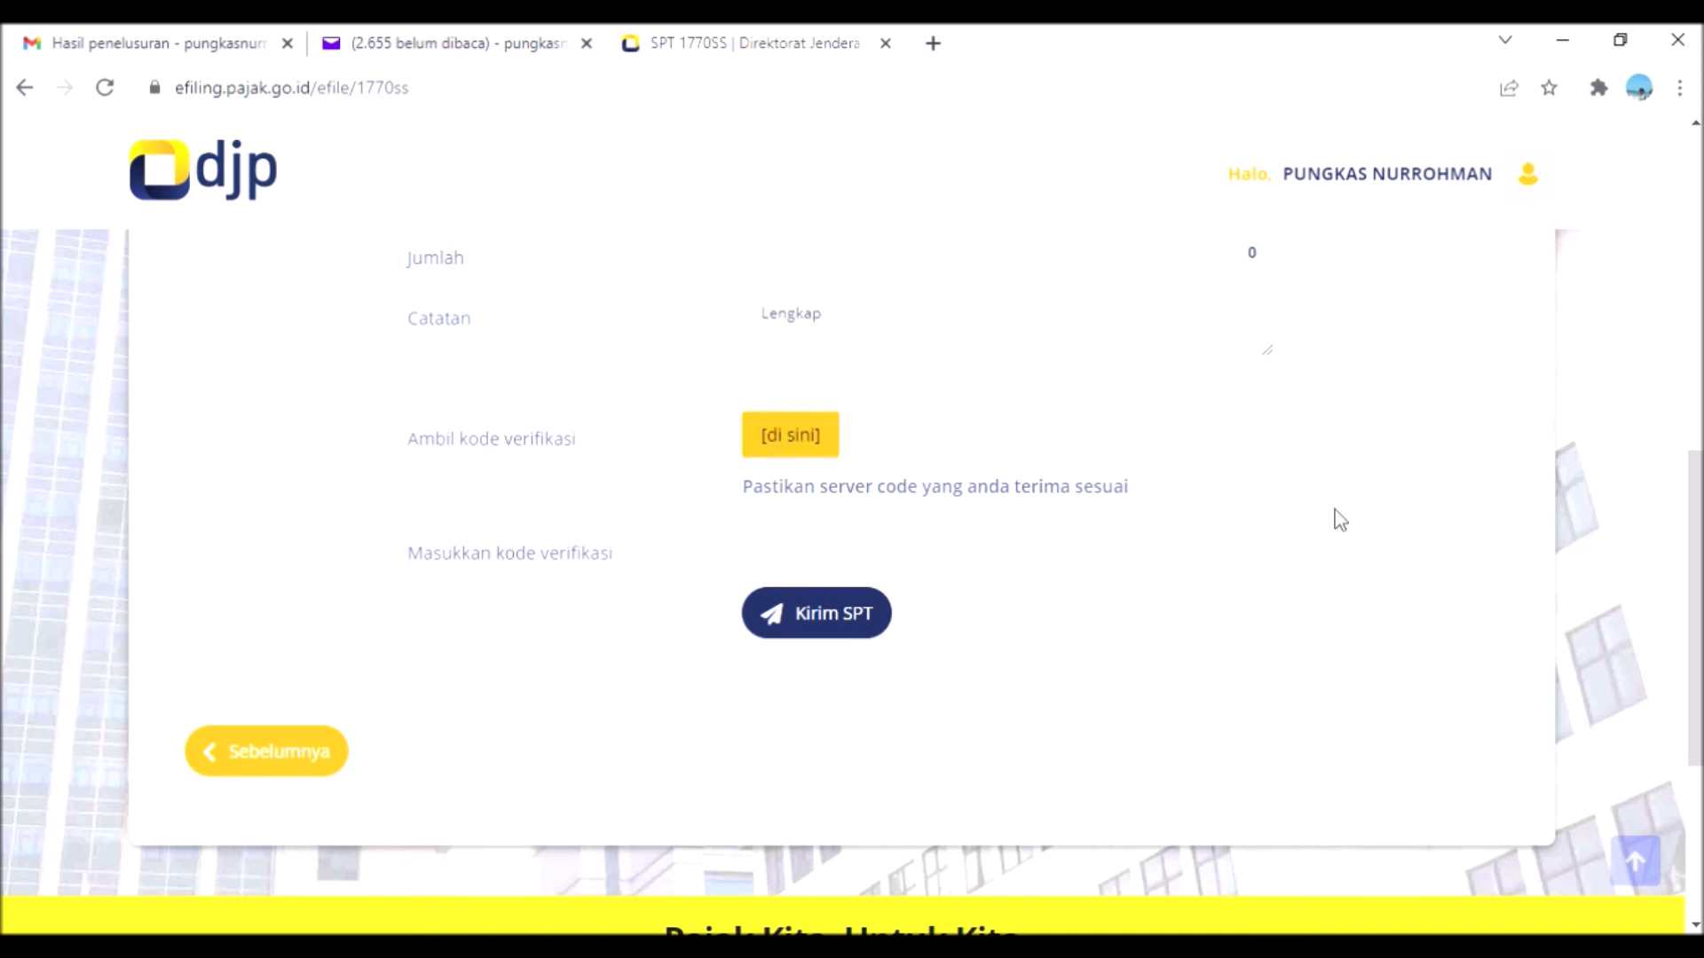
{"action": "mouse_move", "coordinate": [1696, 545]}
{"action": "left_mouse_down"}
{"action": "mouse_move", "coordinate": [1697, 296]}
{"action": "mouse_move", "coordinate": [1696, 513]}
{"action": "left_mouse_up"}
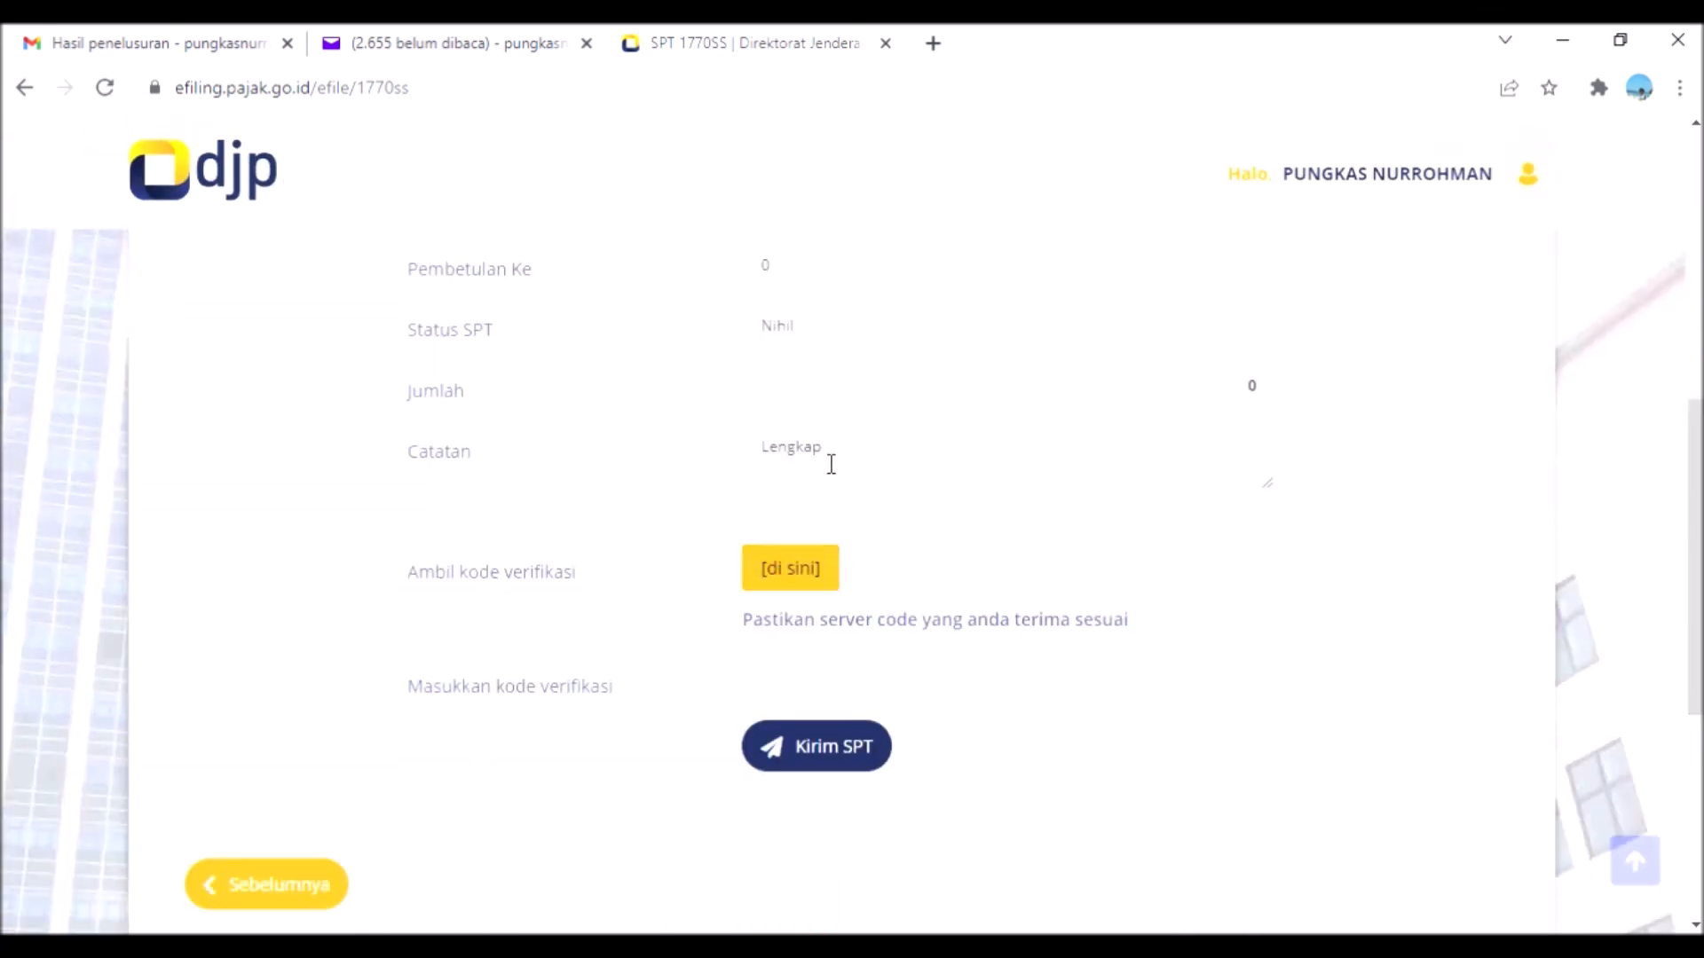
{"action": "left_click", "coordinate": [820, 585]}
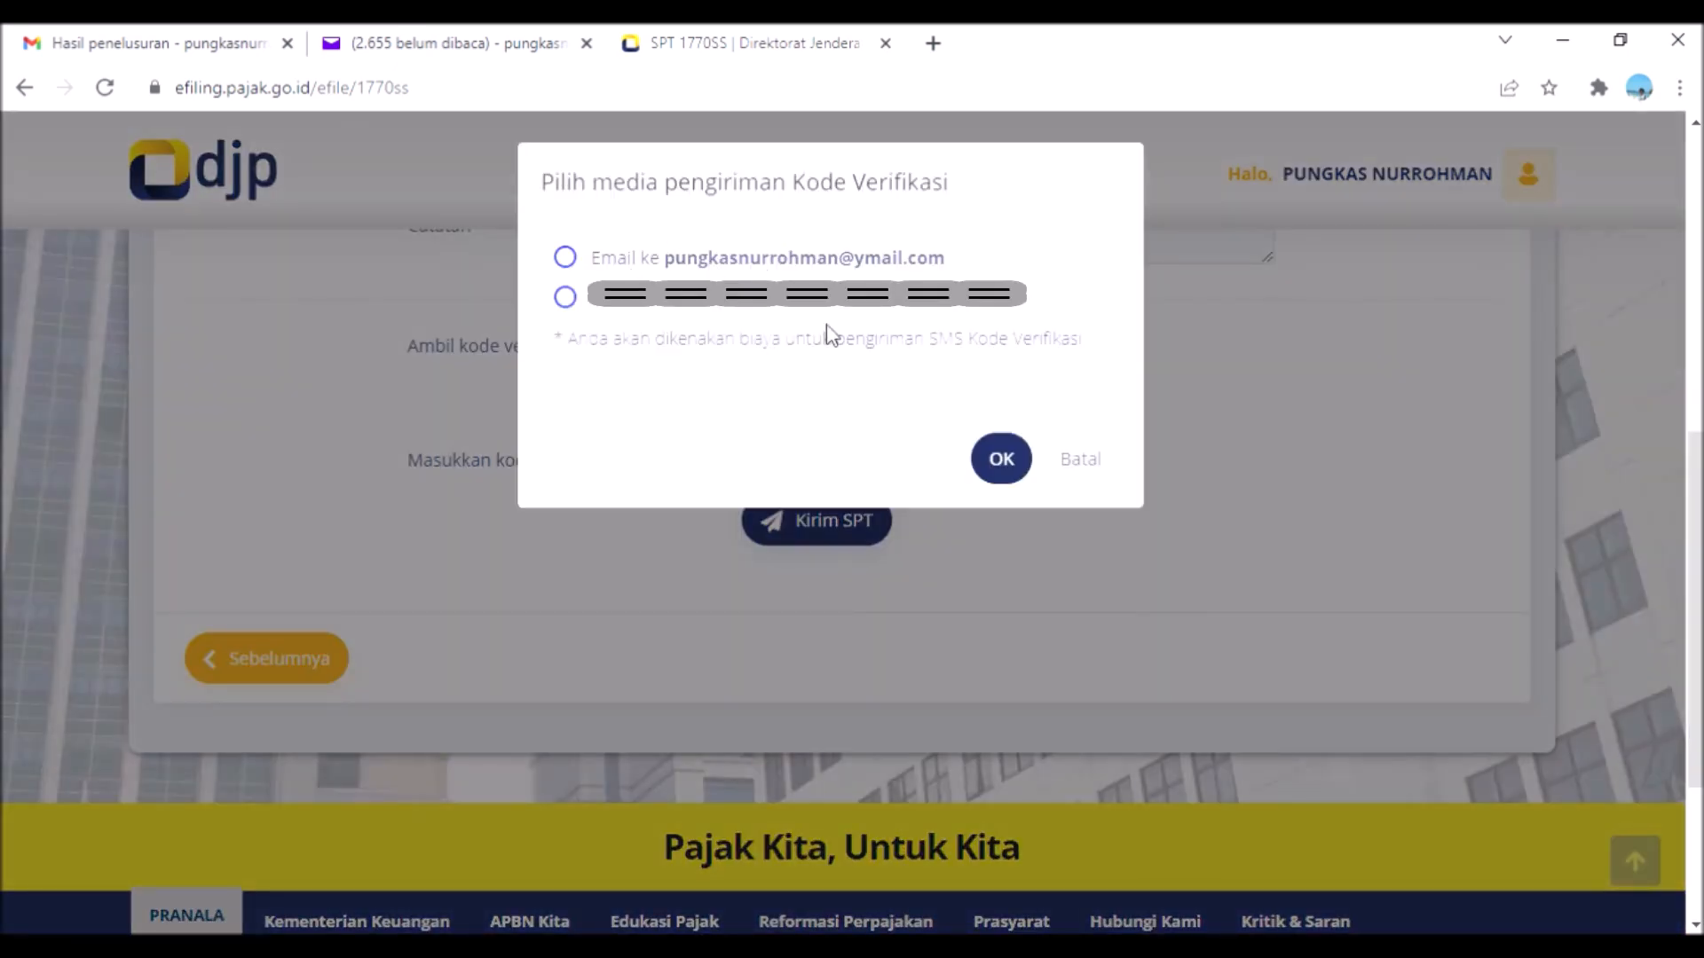
{"action": "left_click", "coordinate": [1101, 468]}
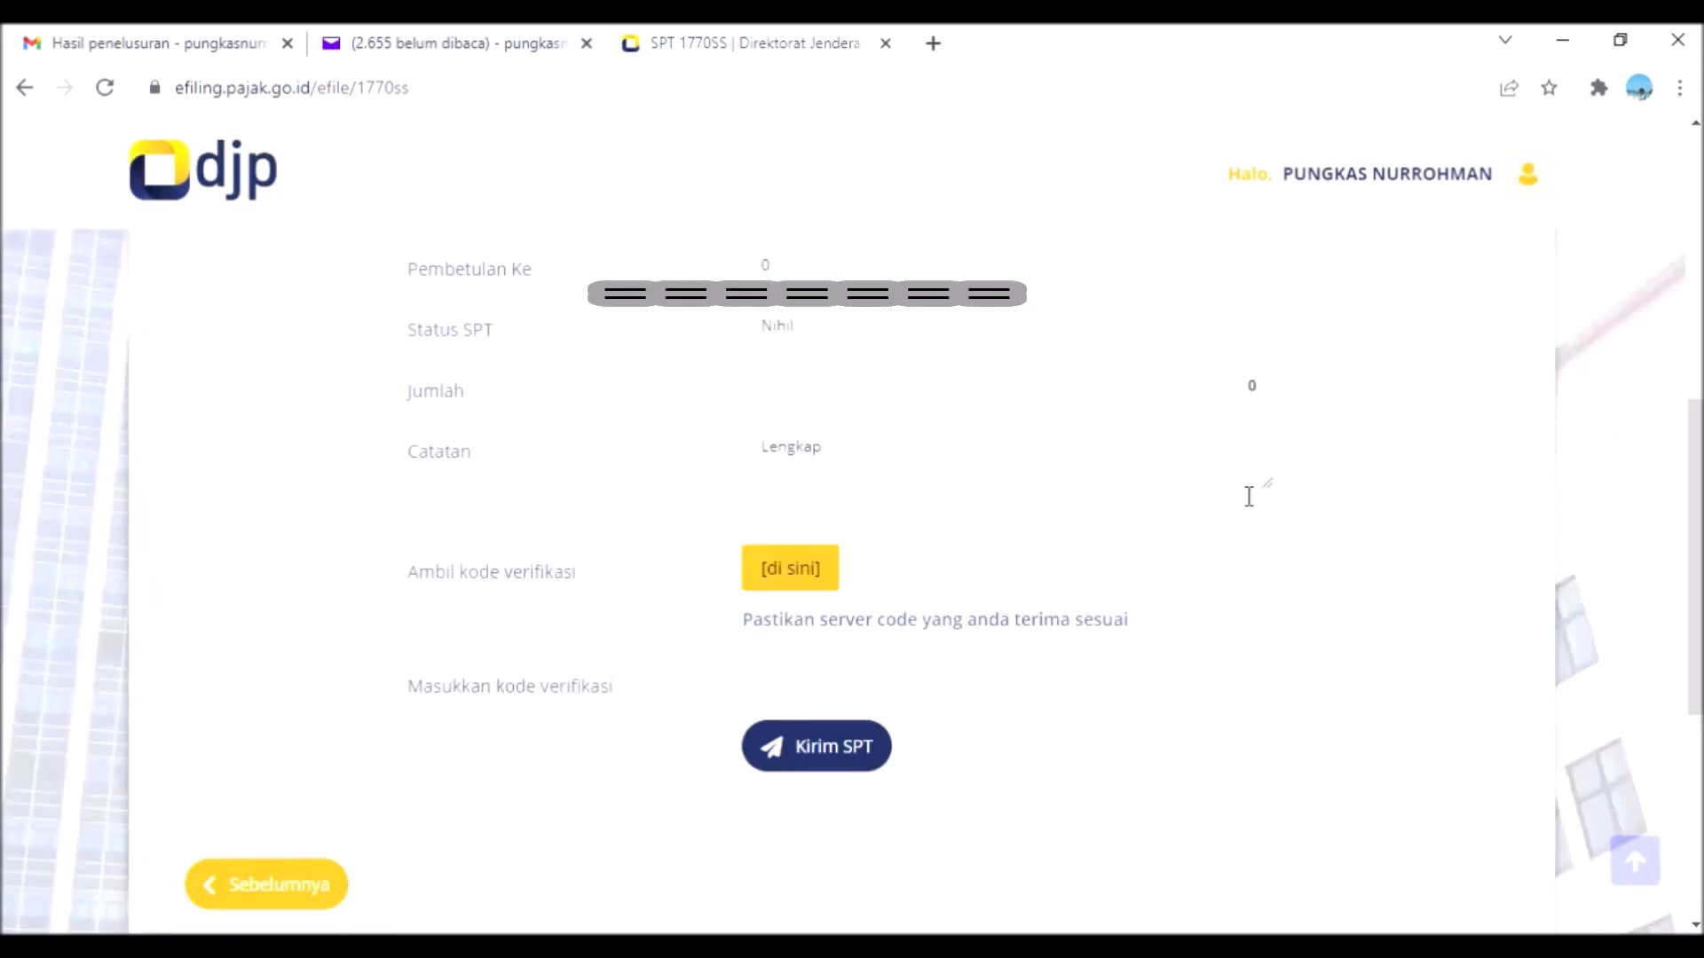
Step: Recheck the SPT Anda summary on the Kirim SPT page, from Jenis Formulir down to the verification code fields
{"action": "left_click_drag", "start_coordinate": [1697, 601], "coordinate": [1692, 488]}
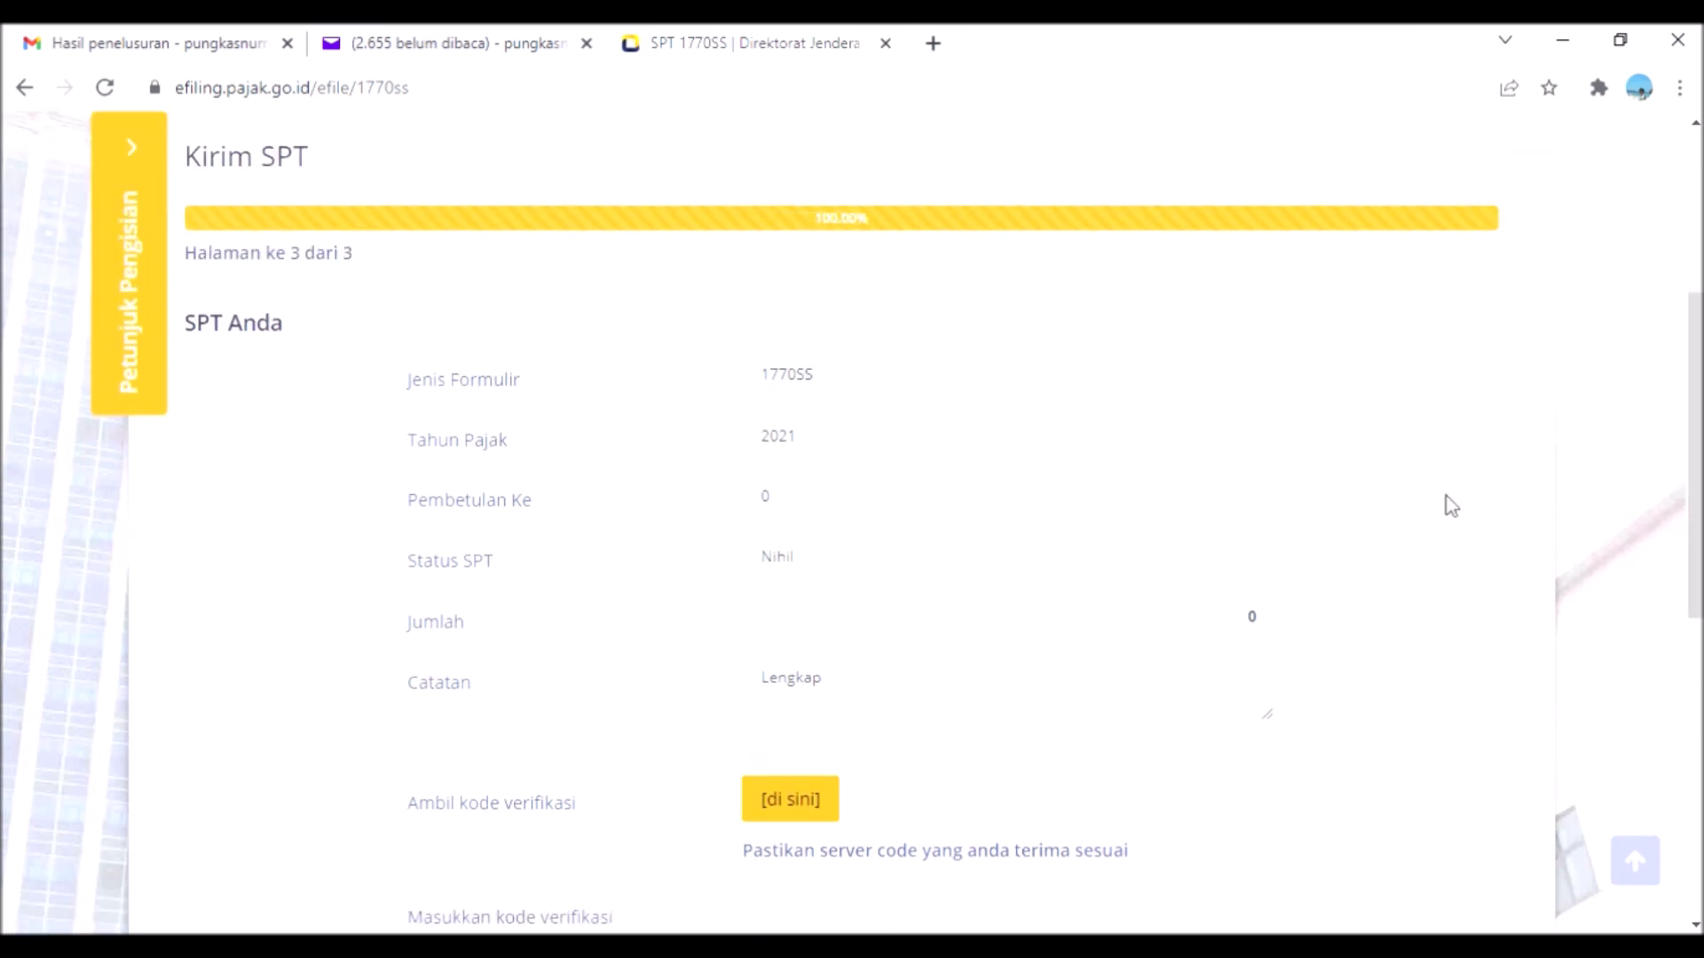
{"action": "left_click_drag", "start_coordinate": [1695, 487], "coordinate": [1695, 391]}
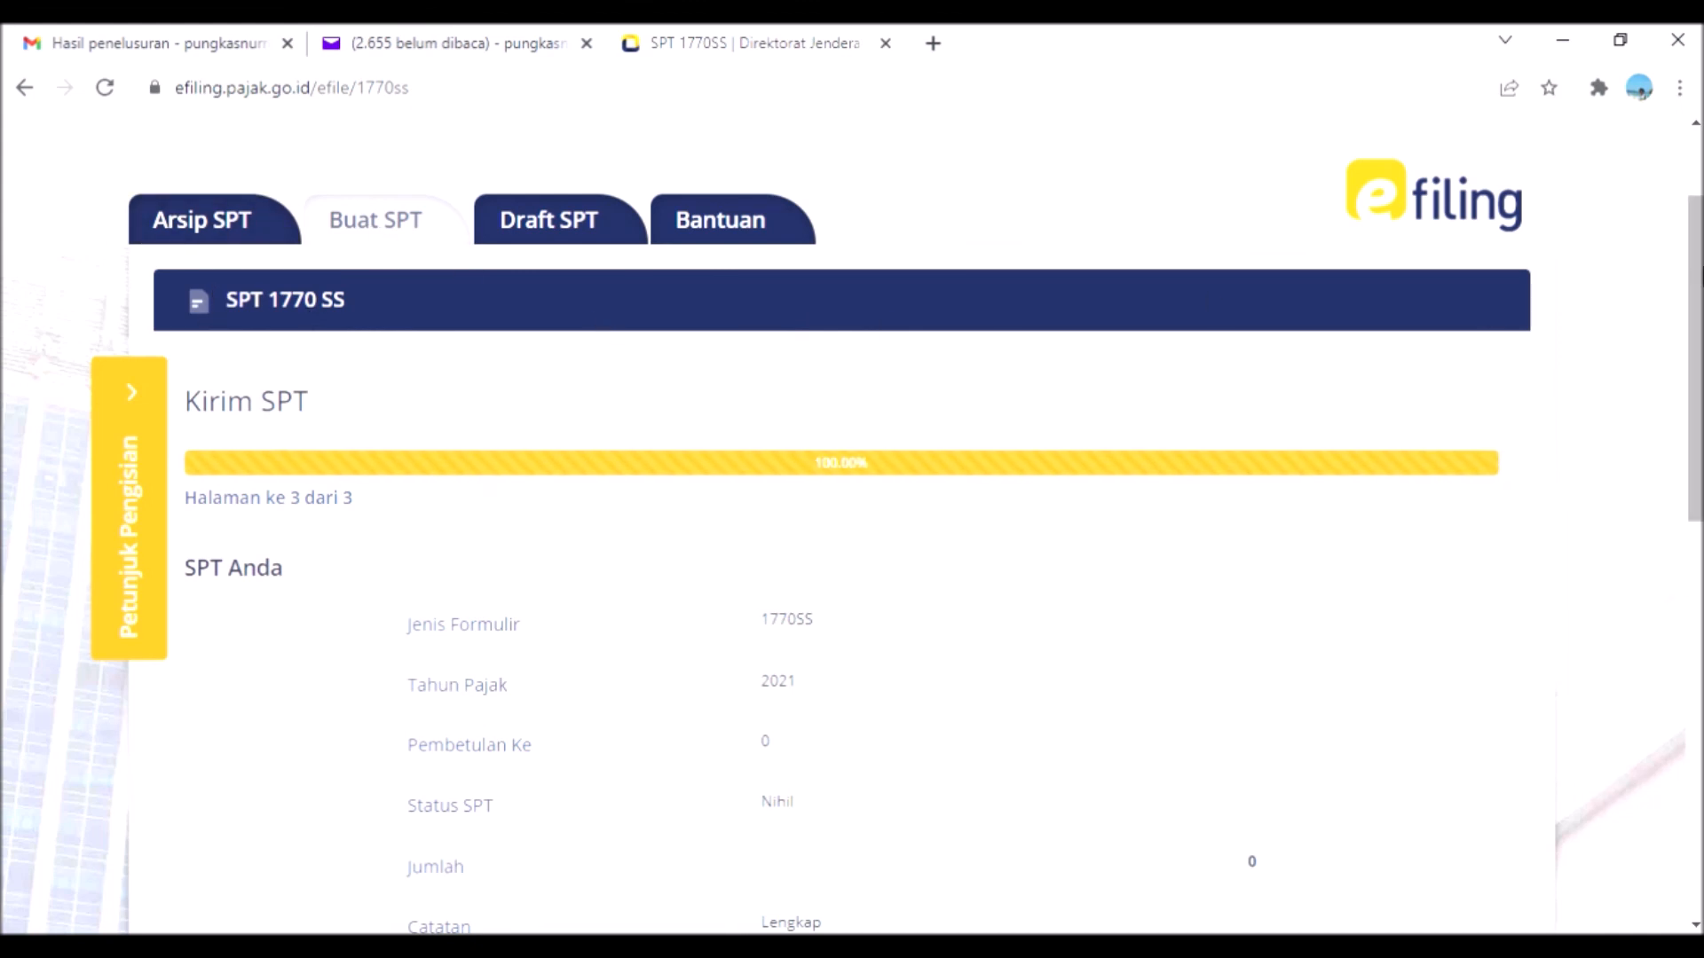
{"action": "left_click_drag", "start_coordinate": [1695, 283], "coordinate": [1697, 336]}
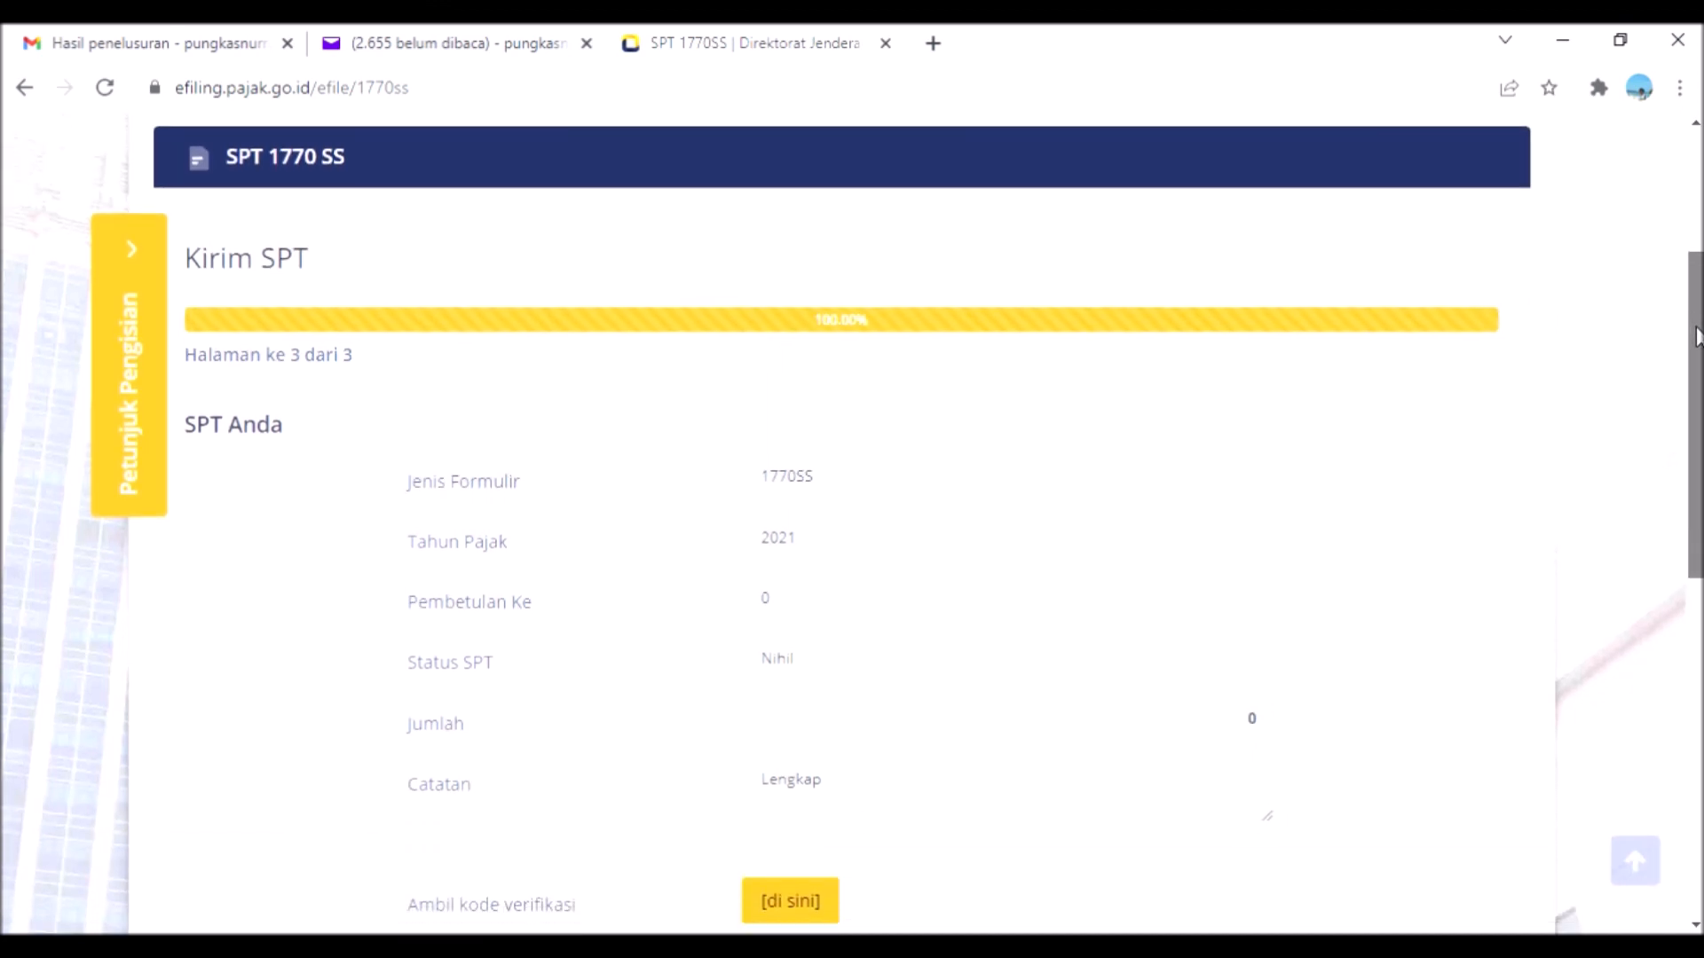
{"action": "left_click_drag", "start_coordinate": [1697, 335], "coordinate": [1696, 401]}
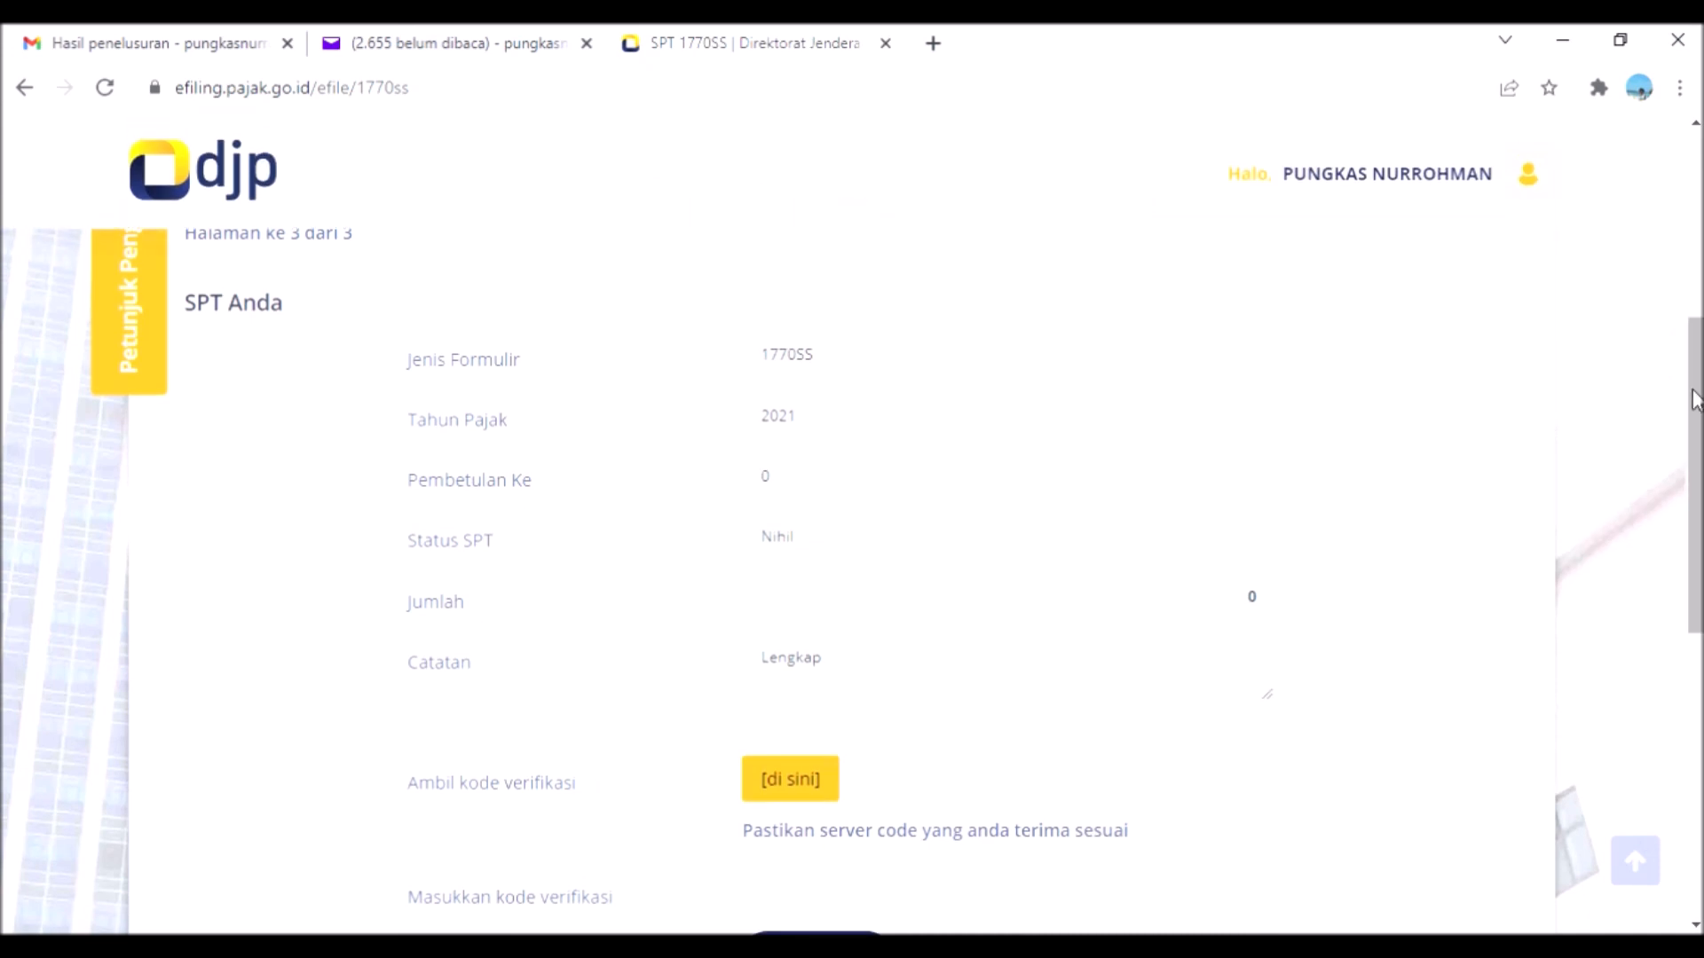
{"action": "left_click_drag", "start_coordinate": [1696, 401], "coordinate": [1697, 434]}
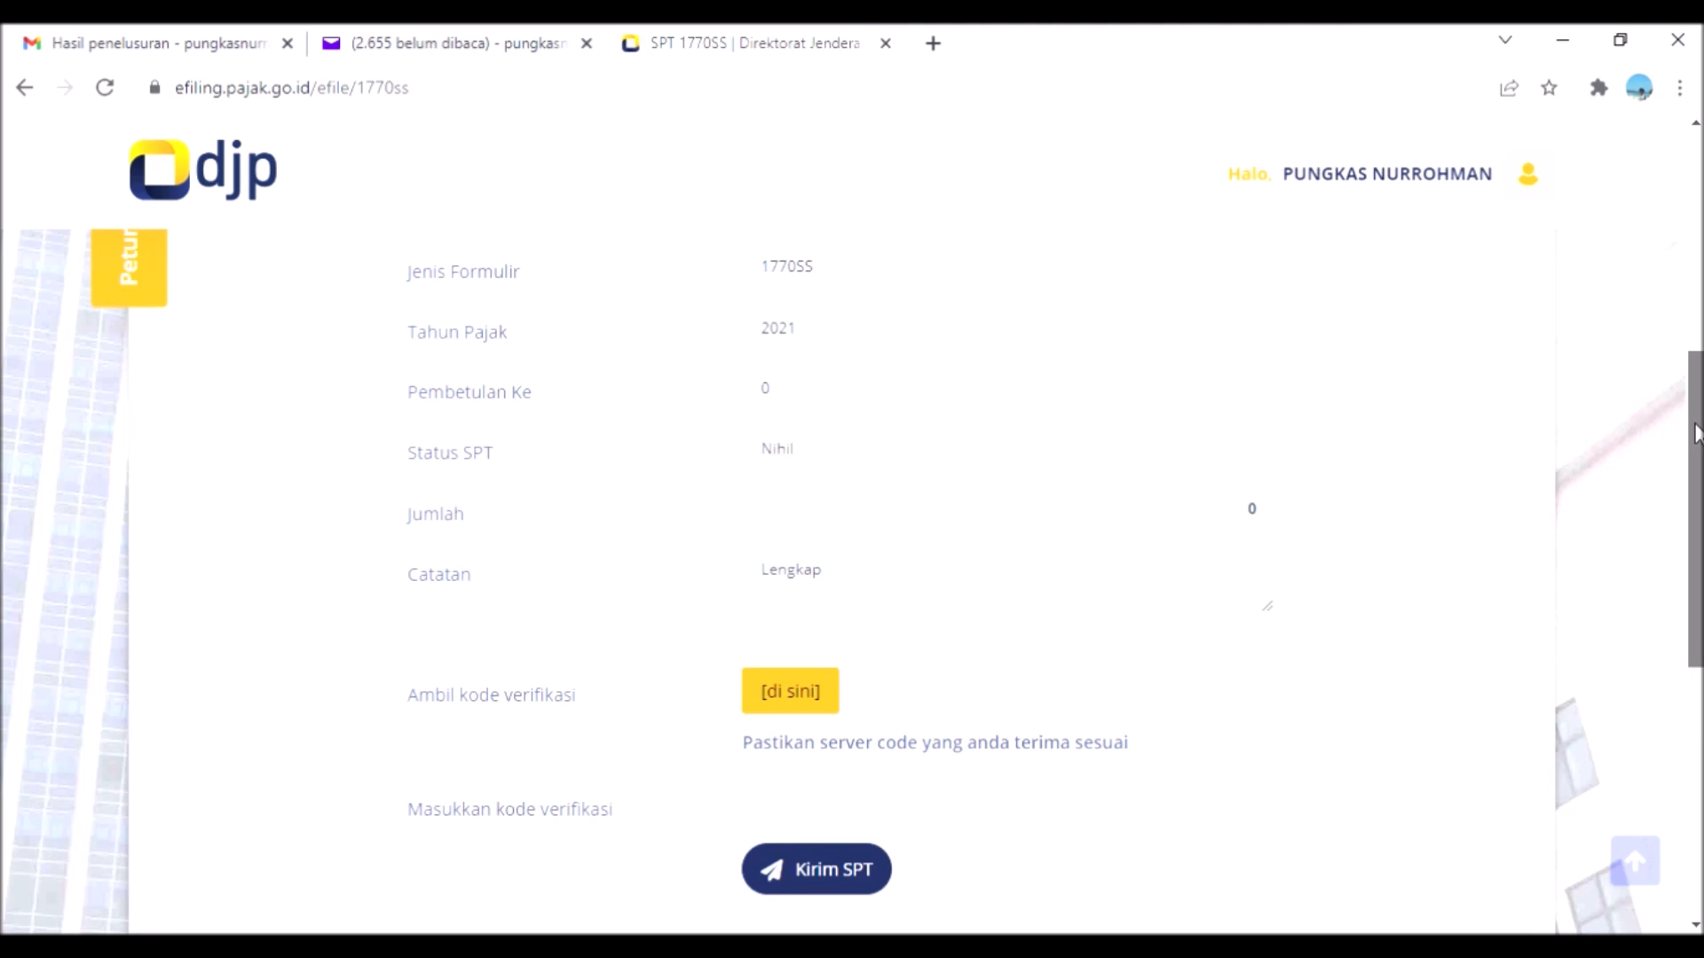
{"action": "left_click_drag", "start_coordinate": [1697, 433], "coordinate": [1685, 324]}
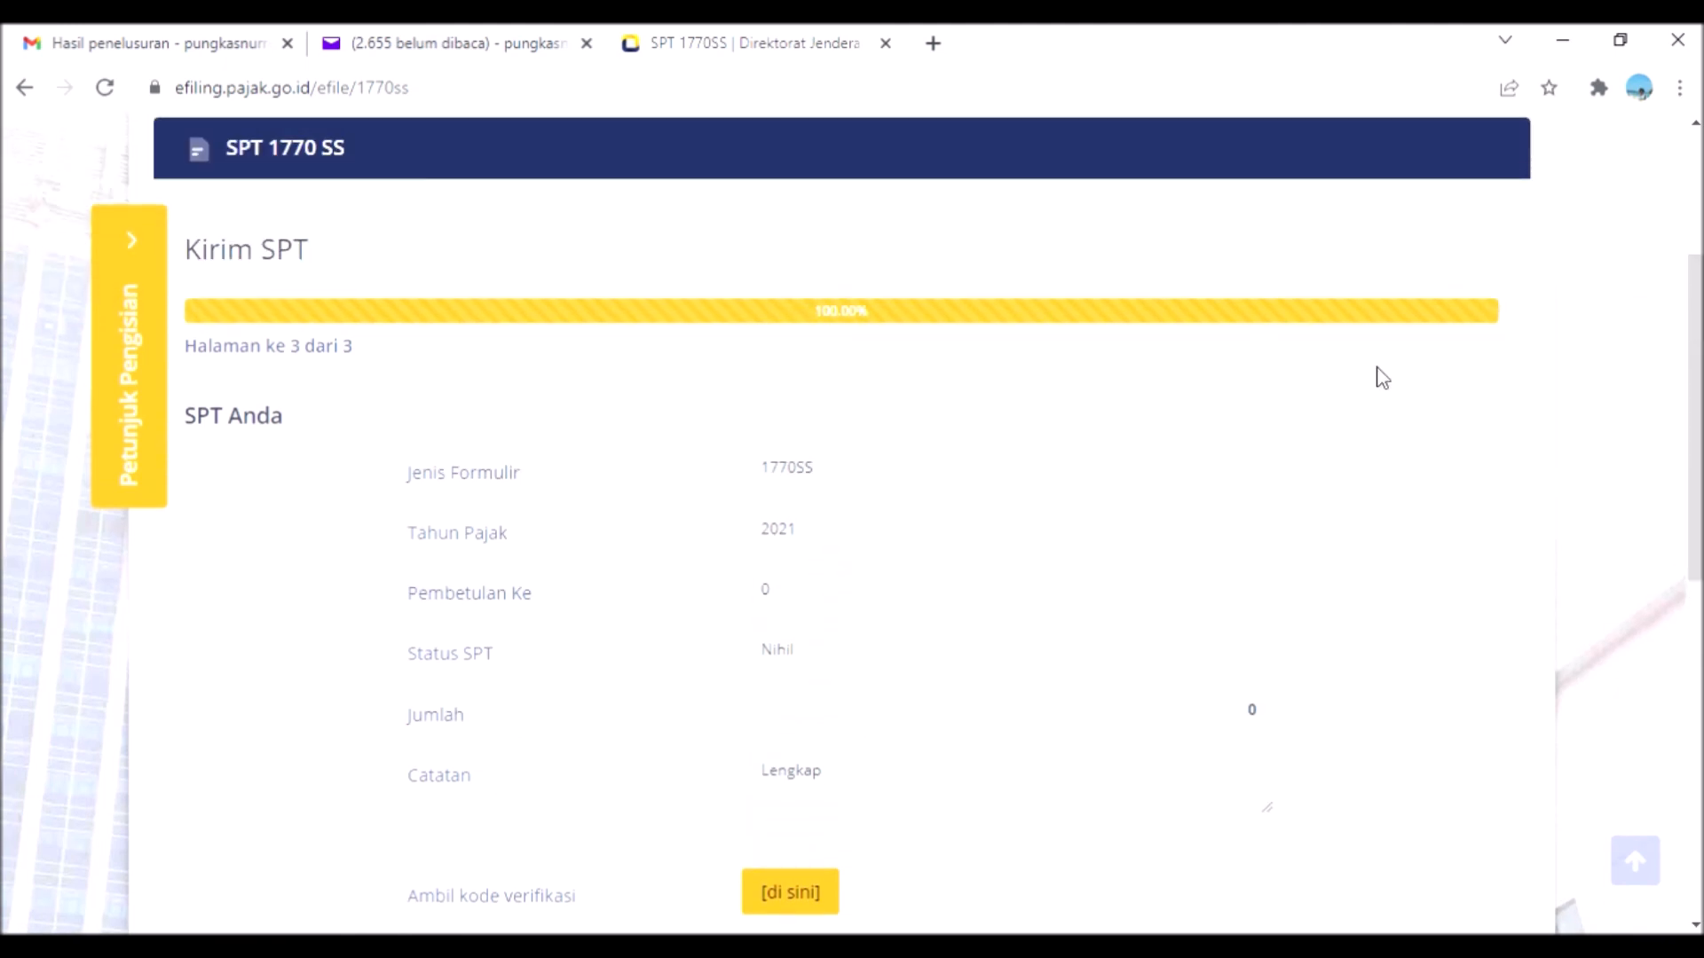
{"action": "left_click_drag", "start_coordinate": [1695, 413], "coordinate": [1695, 336]}
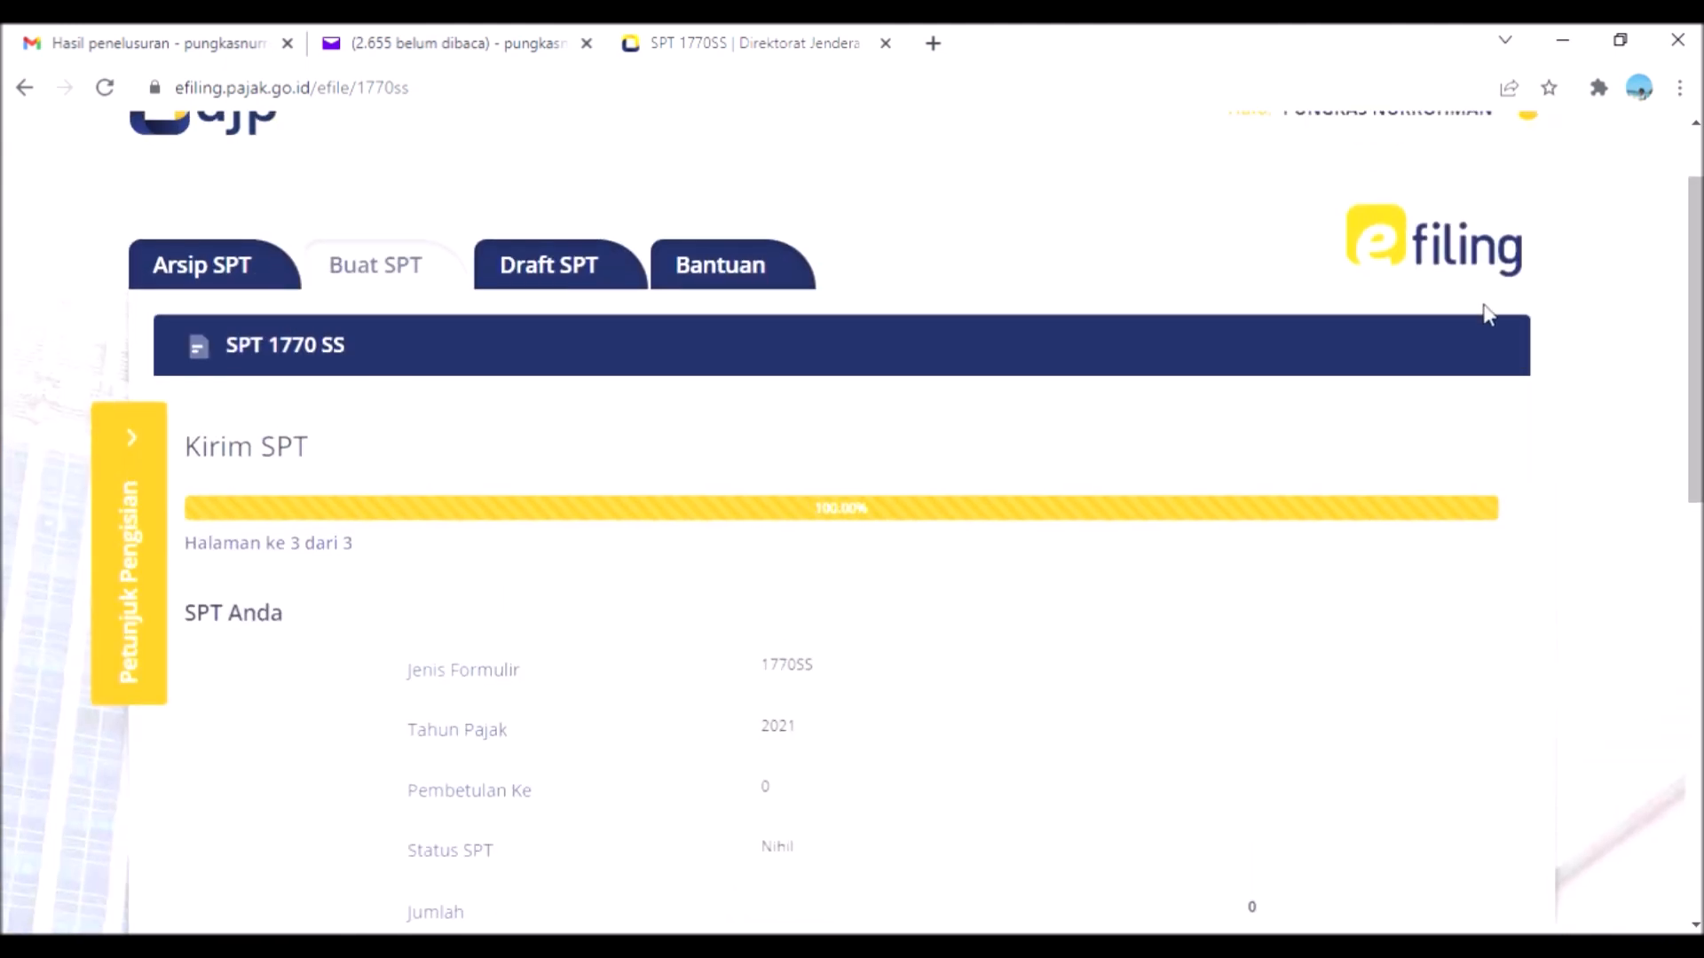